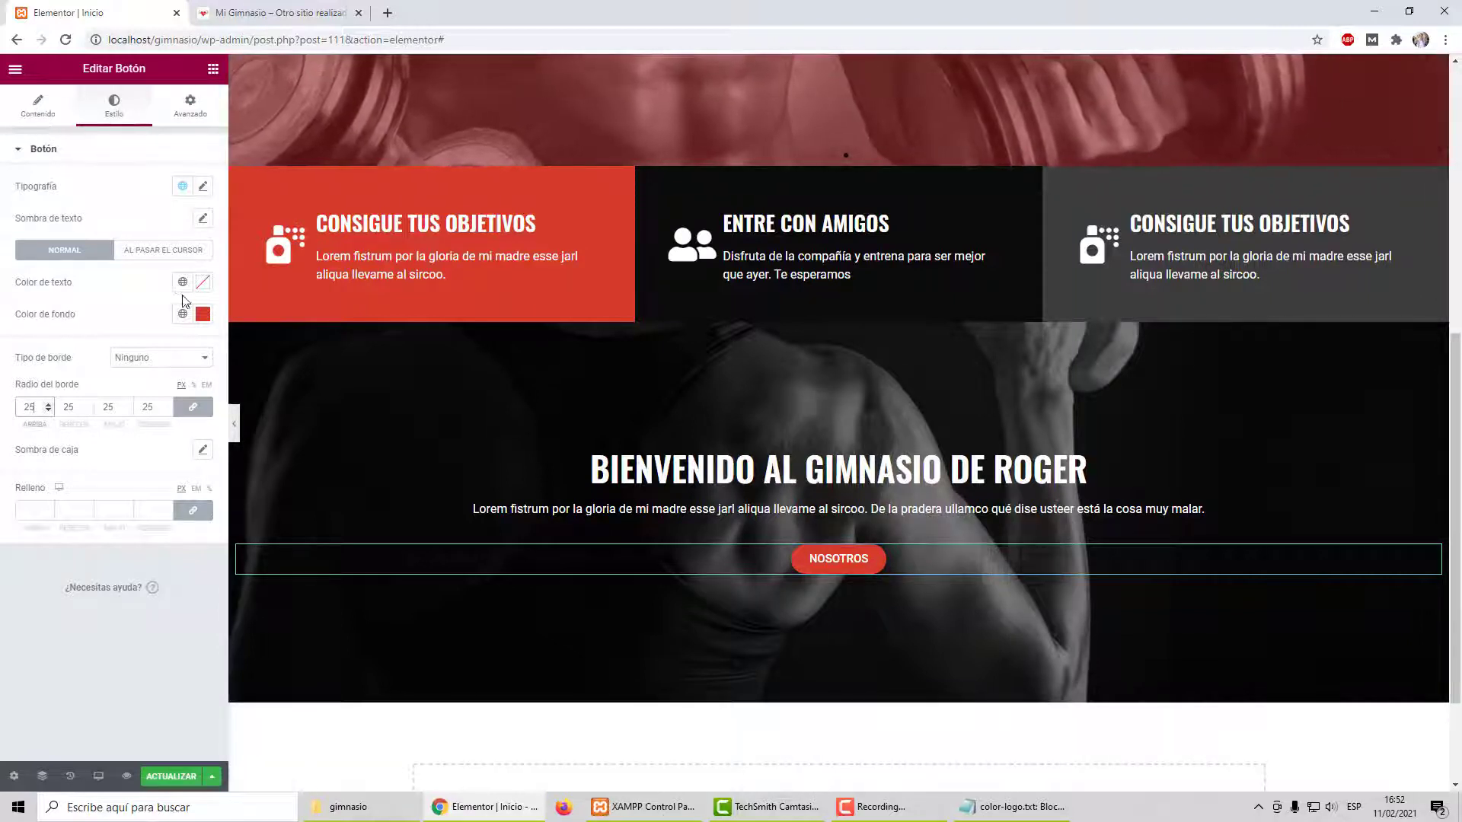
# Step: Try a text size of 31 px on the NOSOTROS button, and clear the custom size
pyautogui.click(203, 186)
pyautogui.click(41, 308)
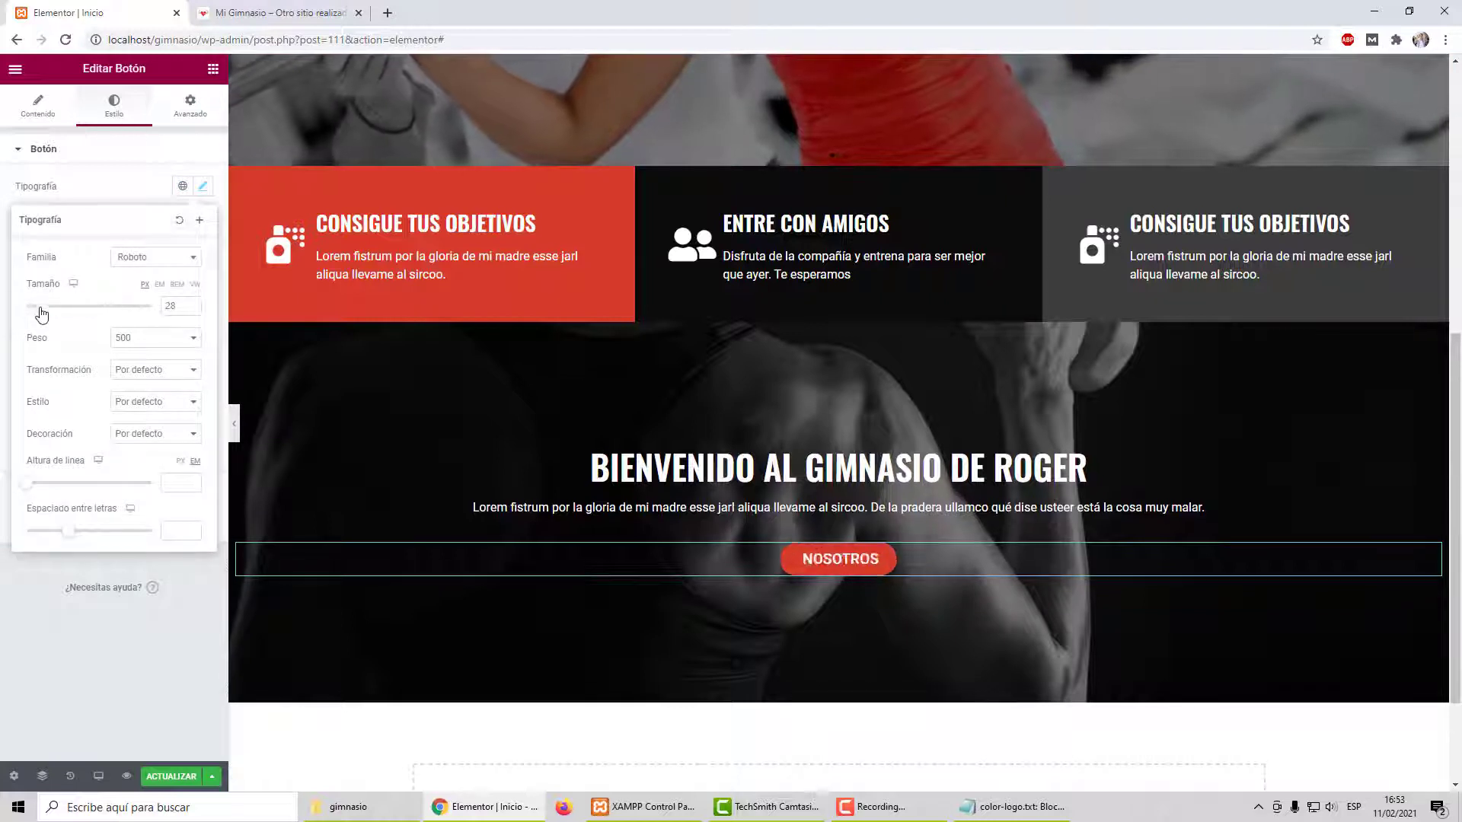
pyautogui.moveTo(42, 314); pyautogui.dragTo(44, 314)
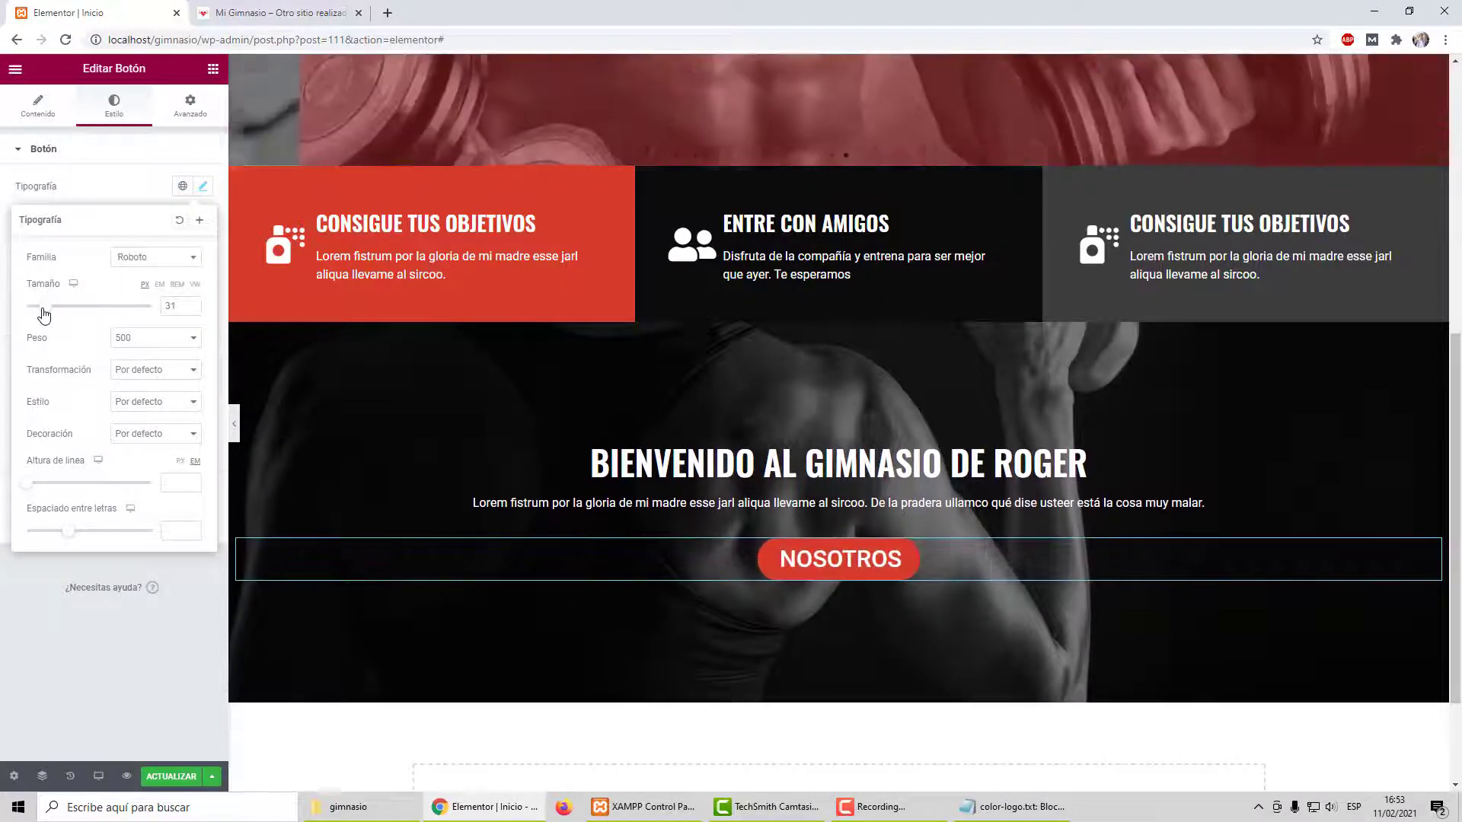
pyautogui.doubleClick(174, 305)
pyautogui.press('BackSpace')
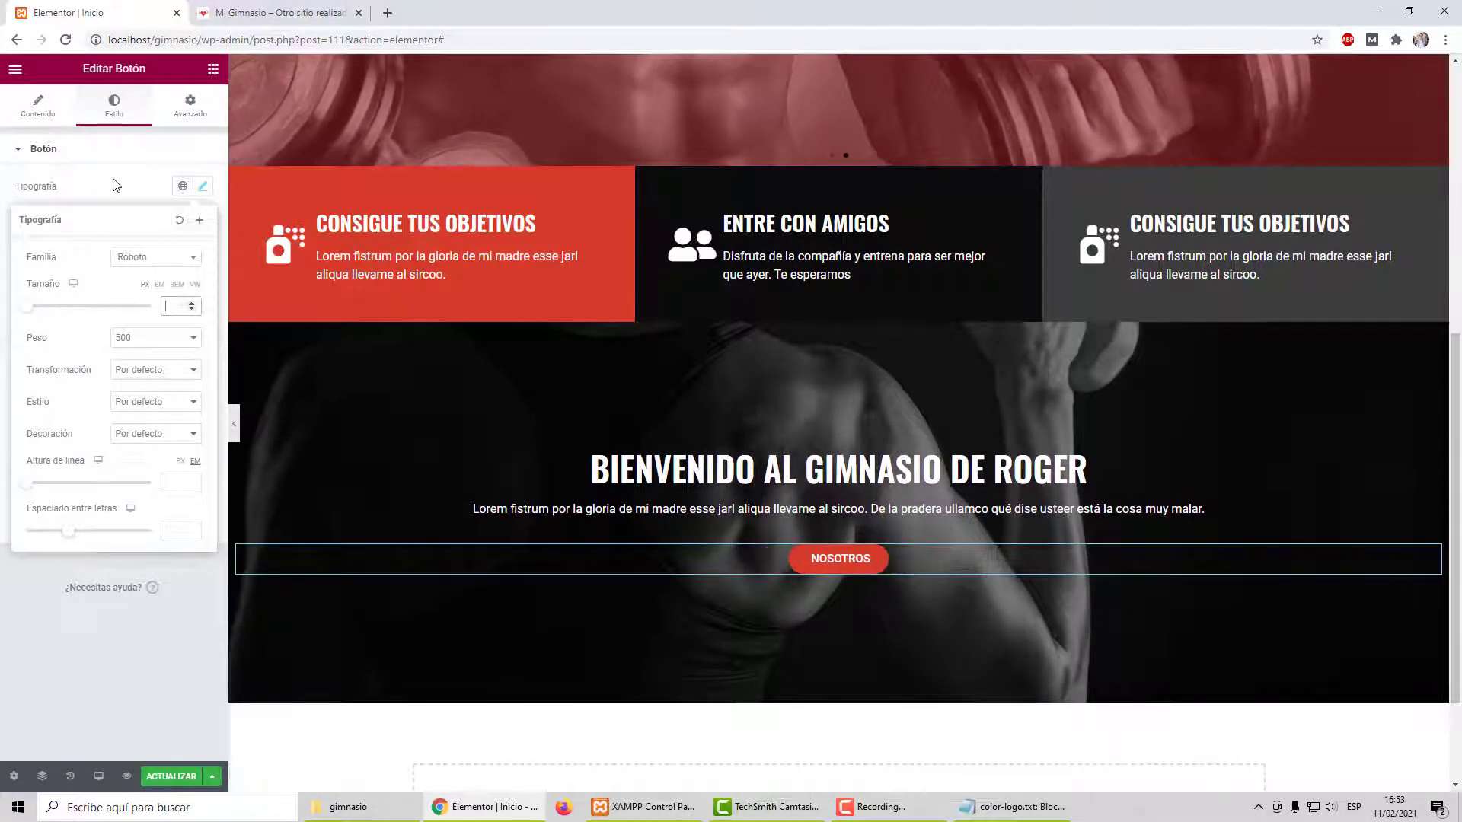
pyautogui.click(116, 185)
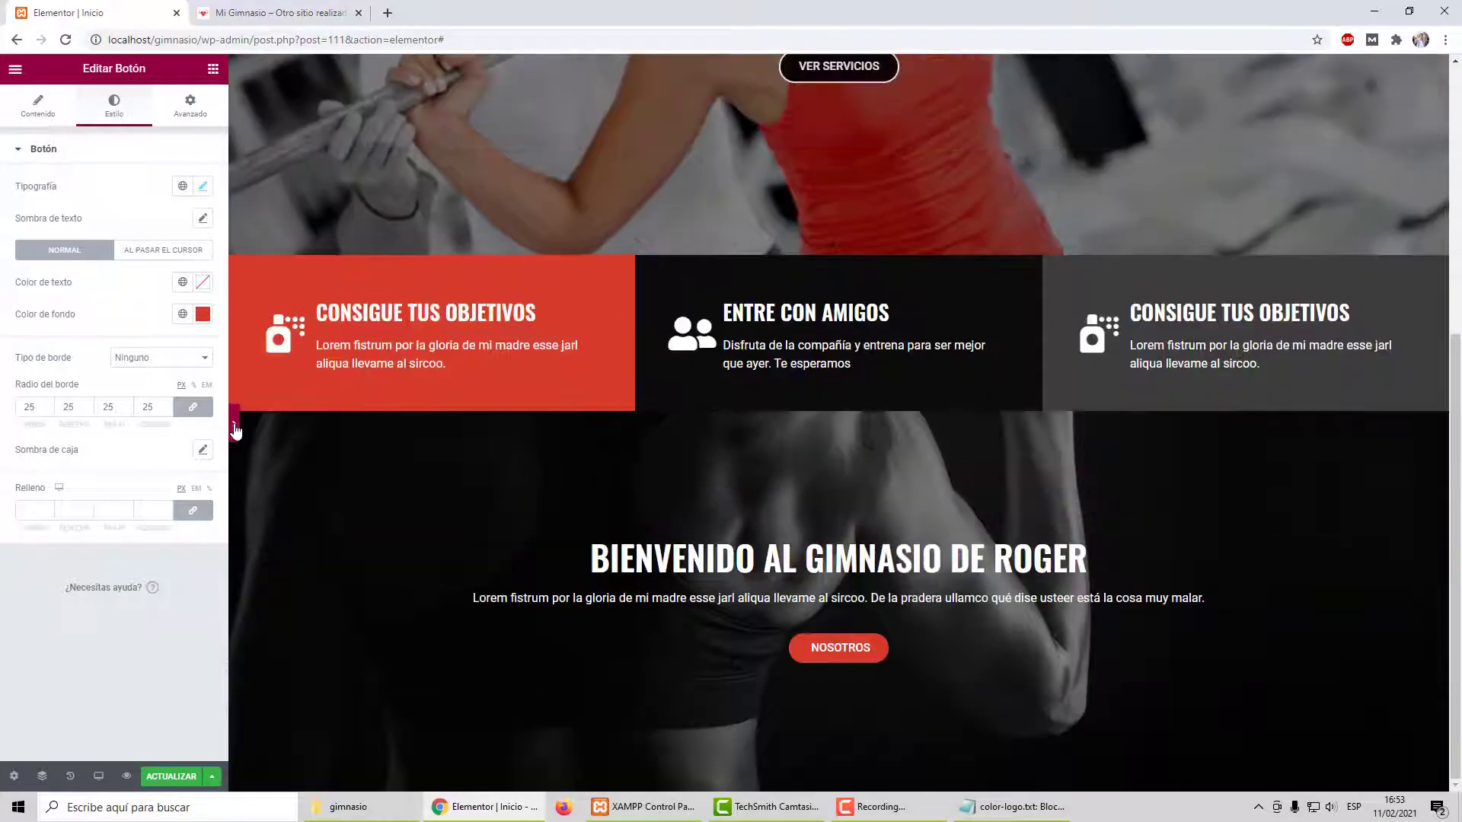
# Step: Unlink the margin sides of the paragraph below the welcome heading, set its top margin to 30 px, and preview the section
pyautogui.click(234, 426)
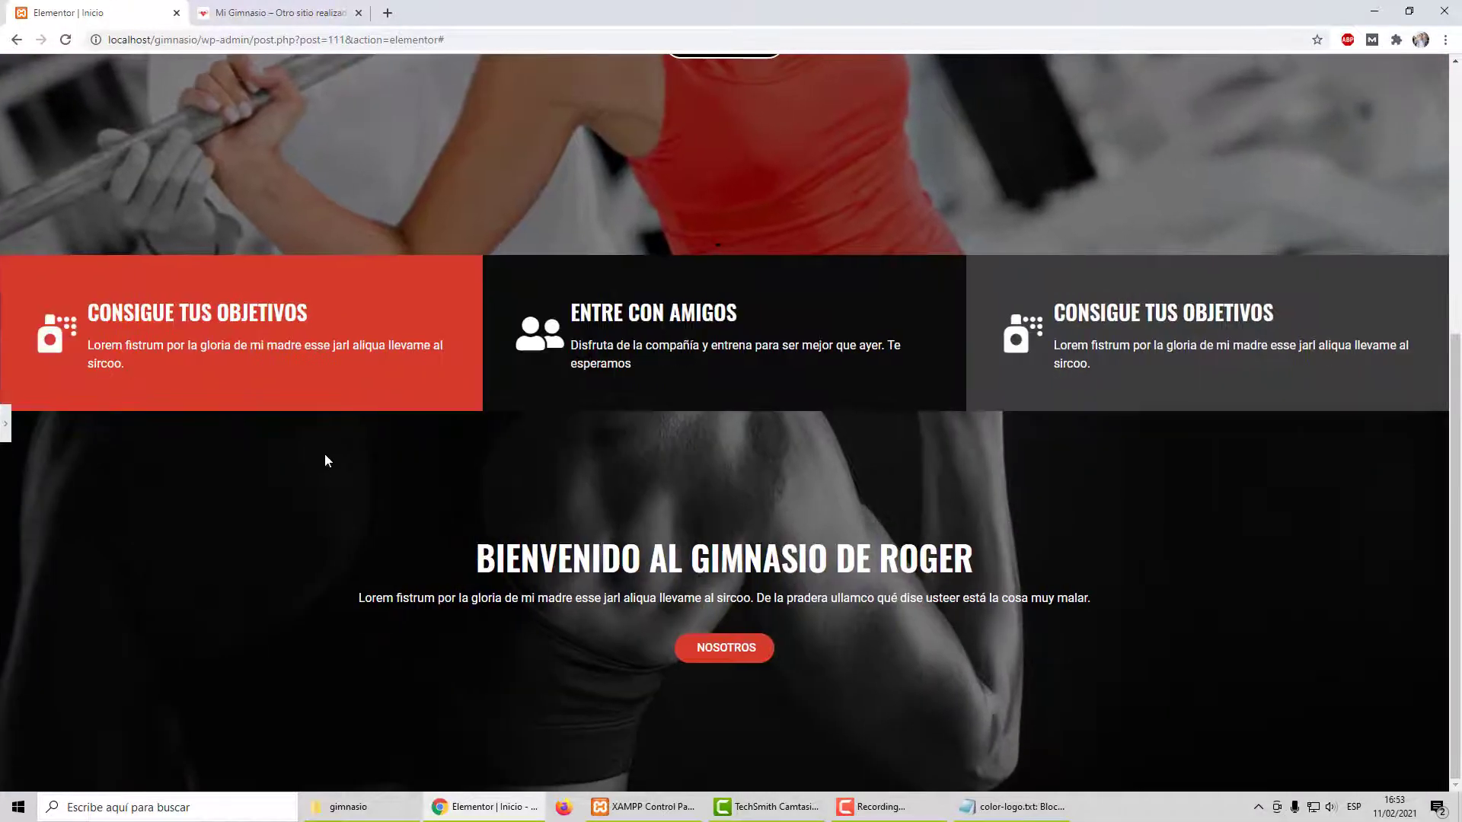
pyautogui.scroll(1, 324, 460)
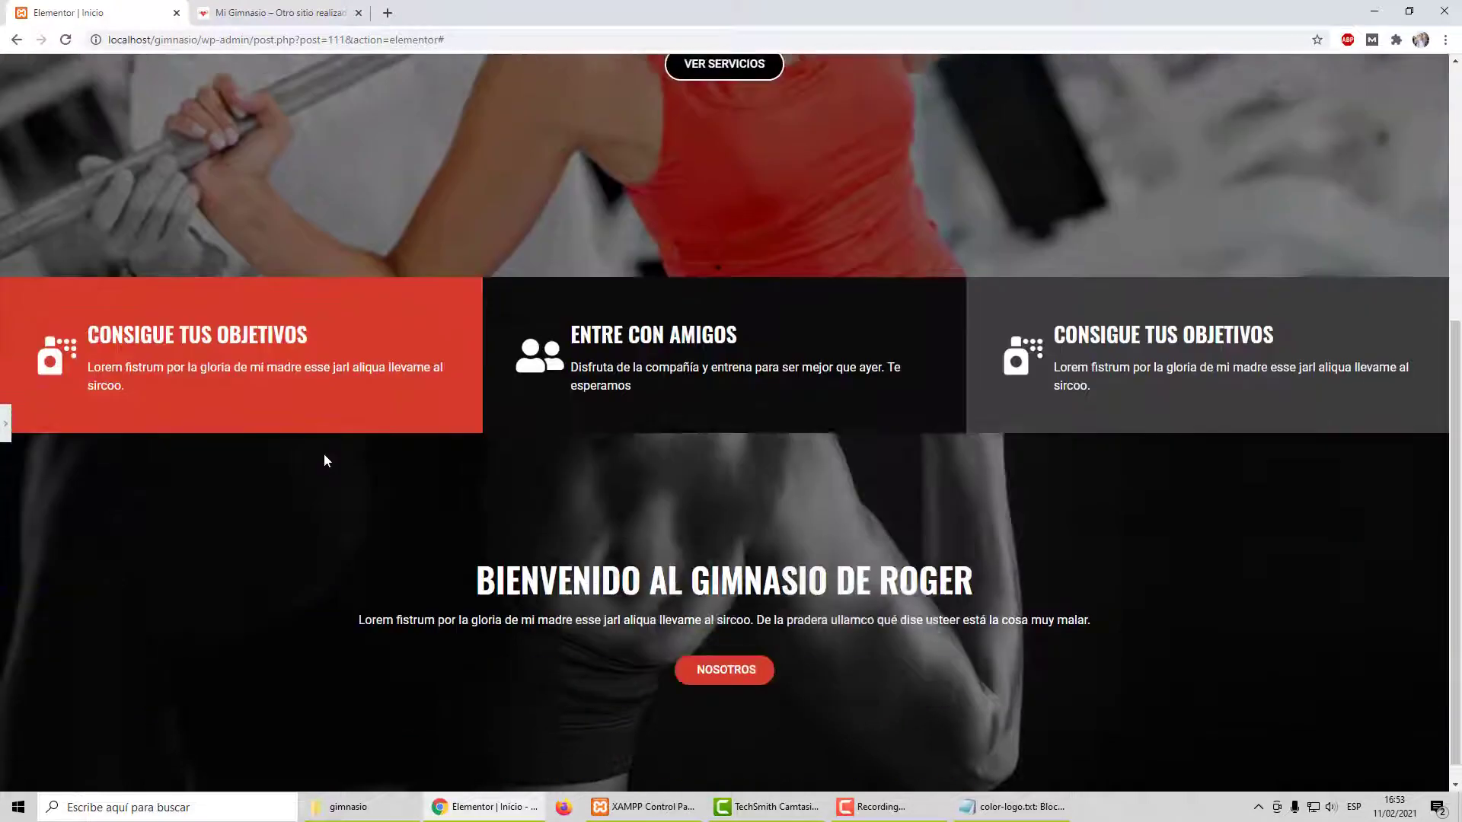
pyautogui.scroll(-1, 325, 460)
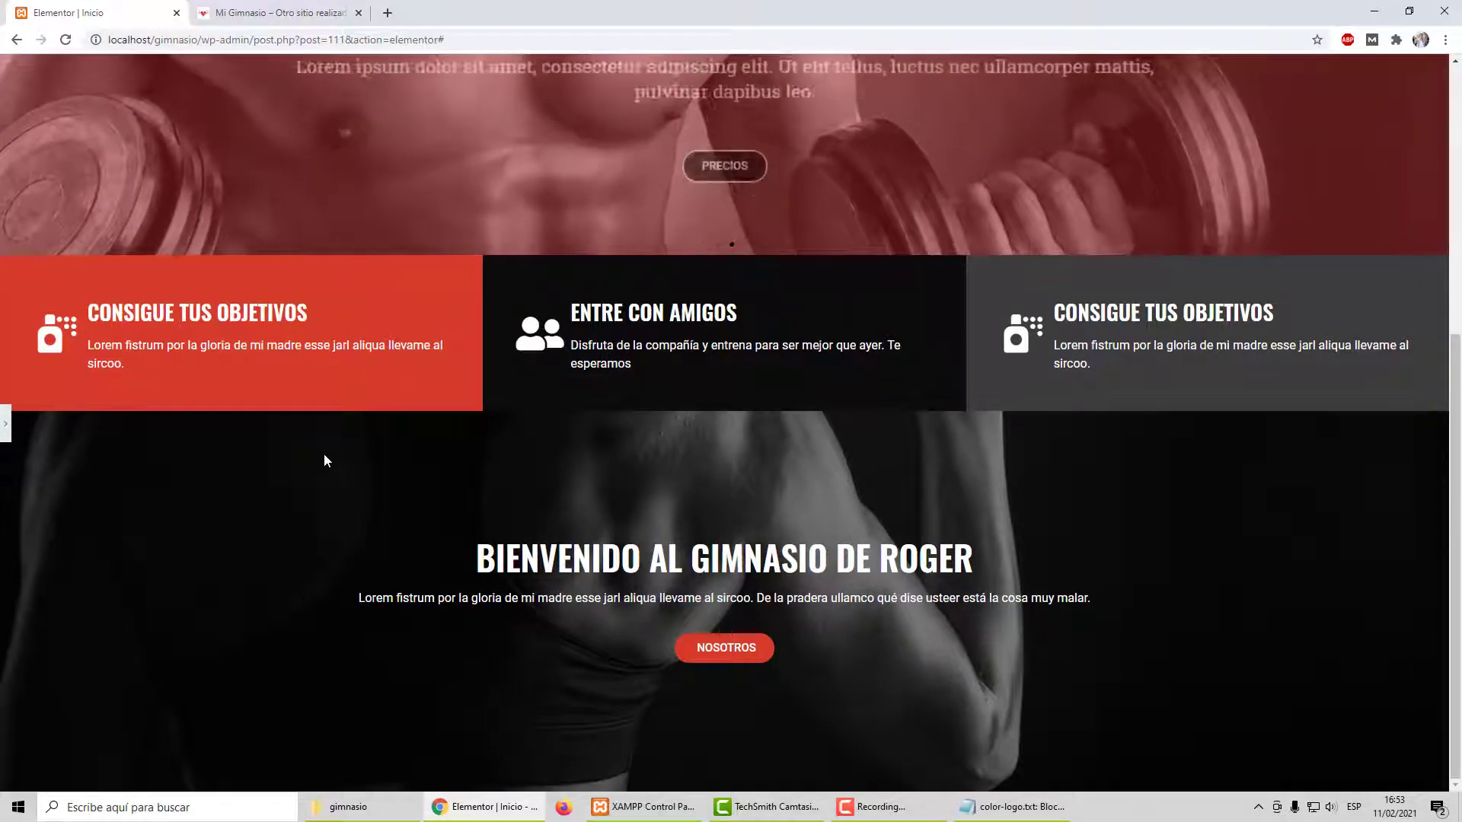
pyautogui.click(5, 423)
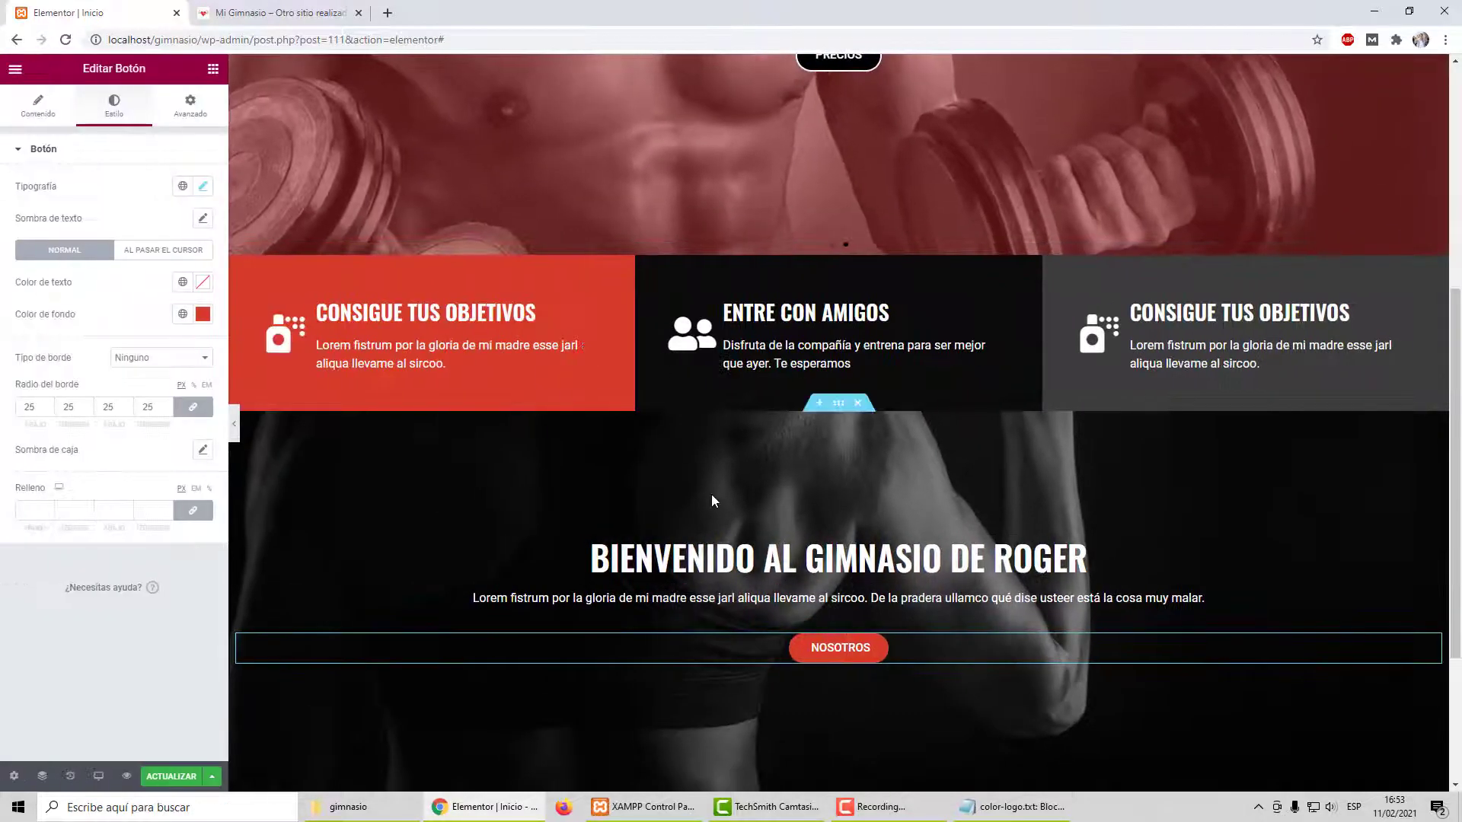
pyautogui.scroll(-3, 714, 501)
pyautogui.click(804, 373)
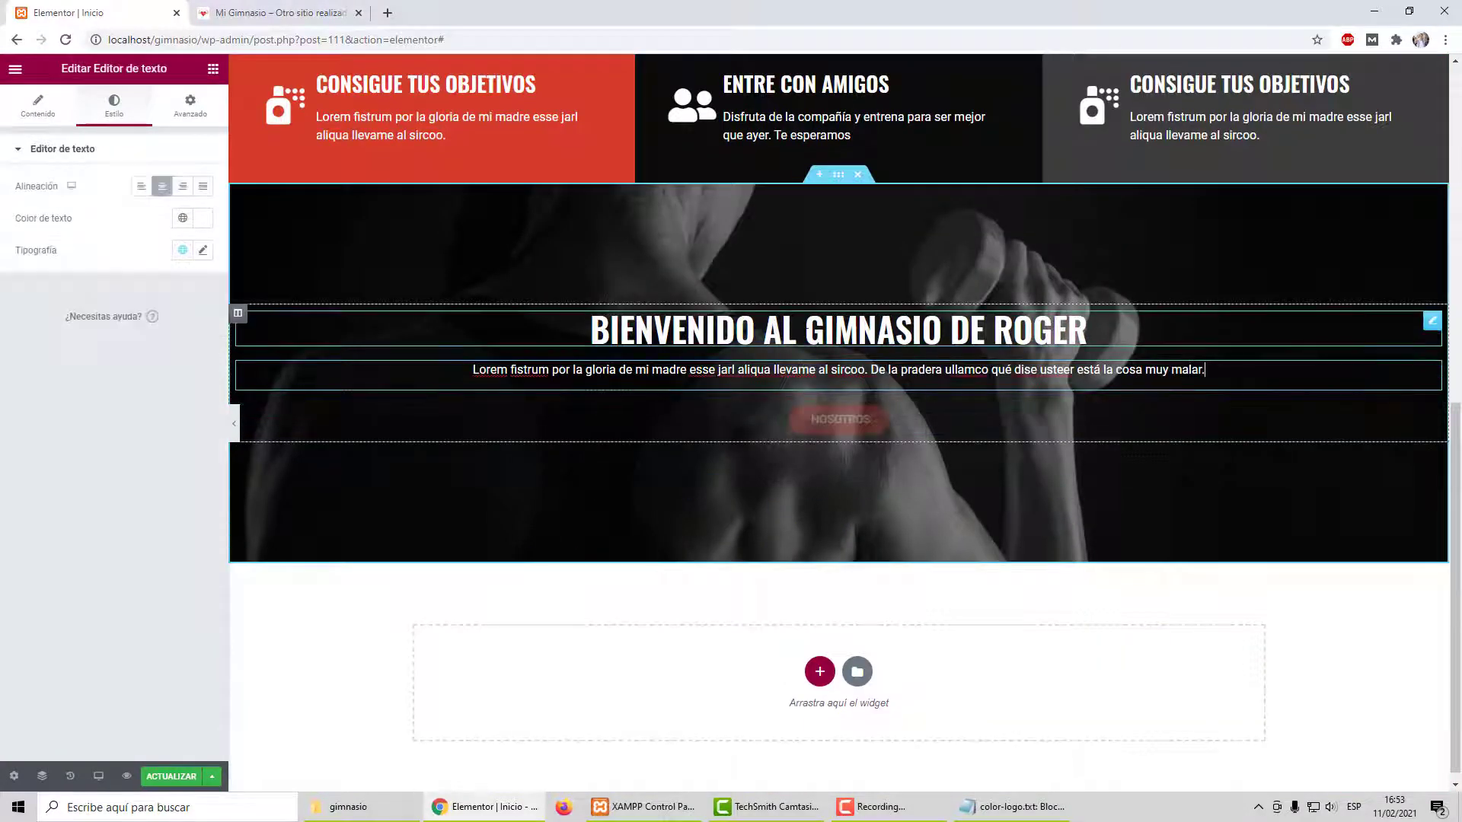
pyautogui.click(191, 105)
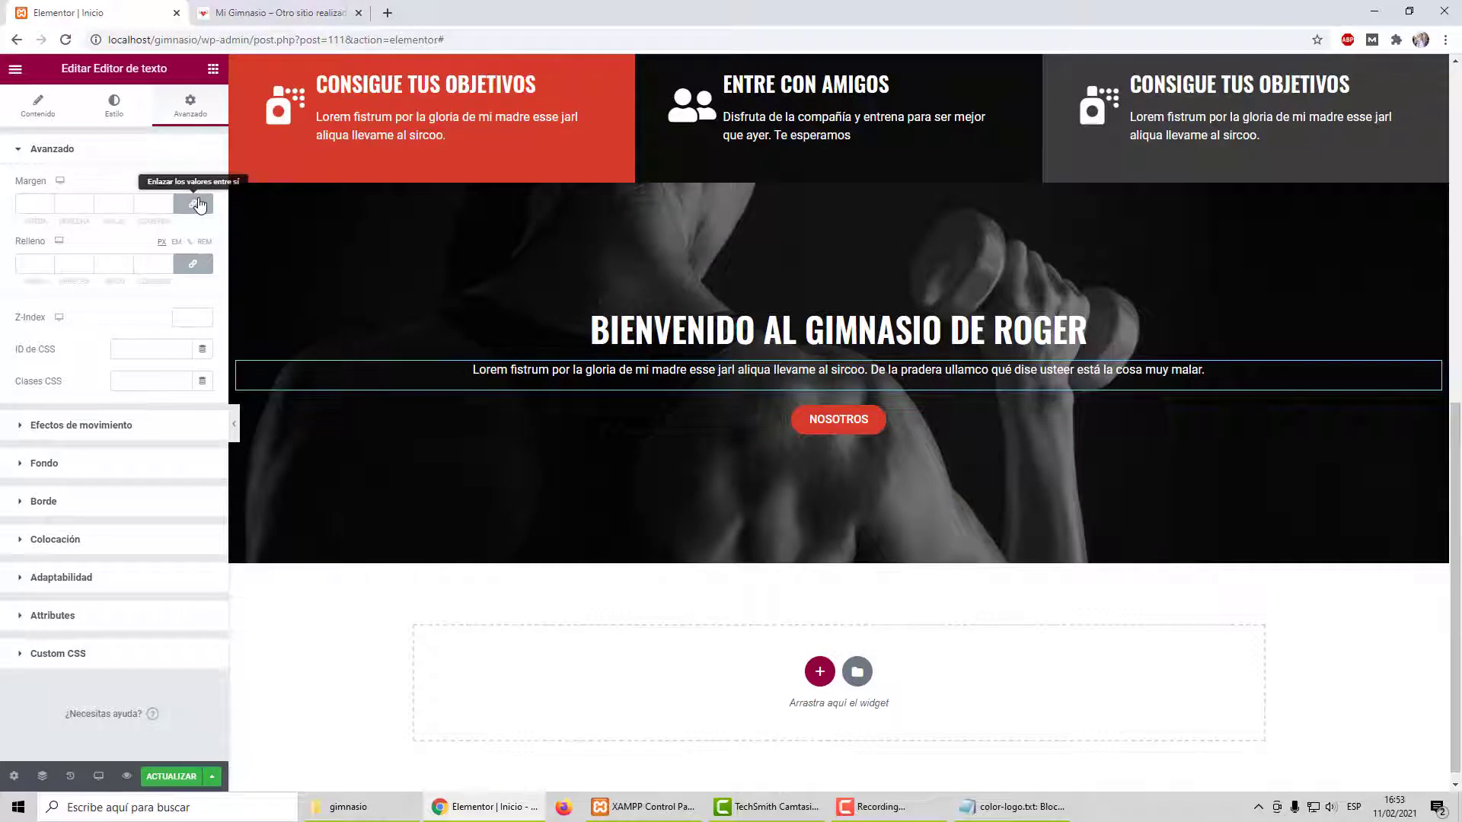
pyautogui.click(197, 204)
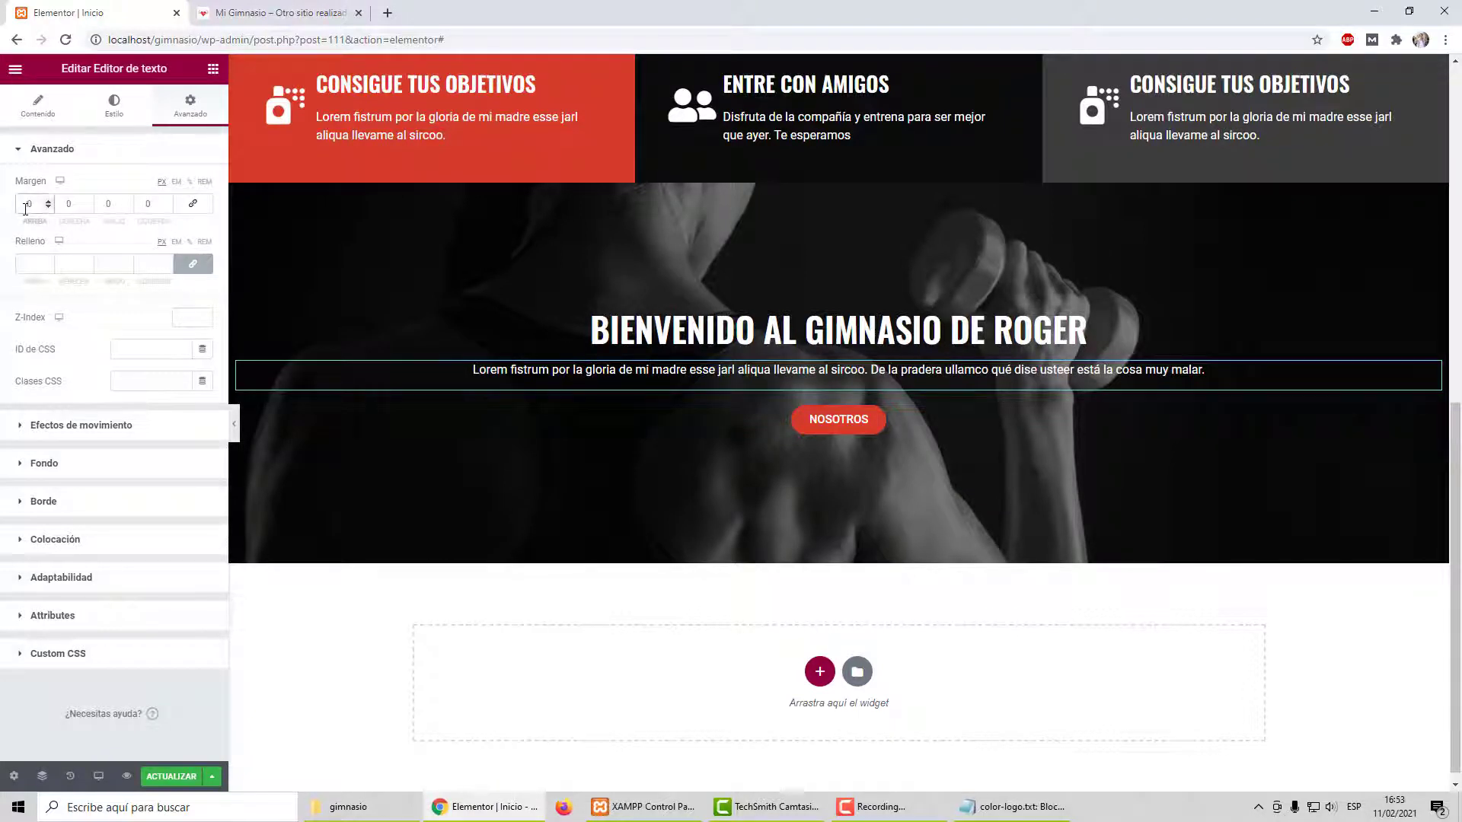
pyautogui.write('30')
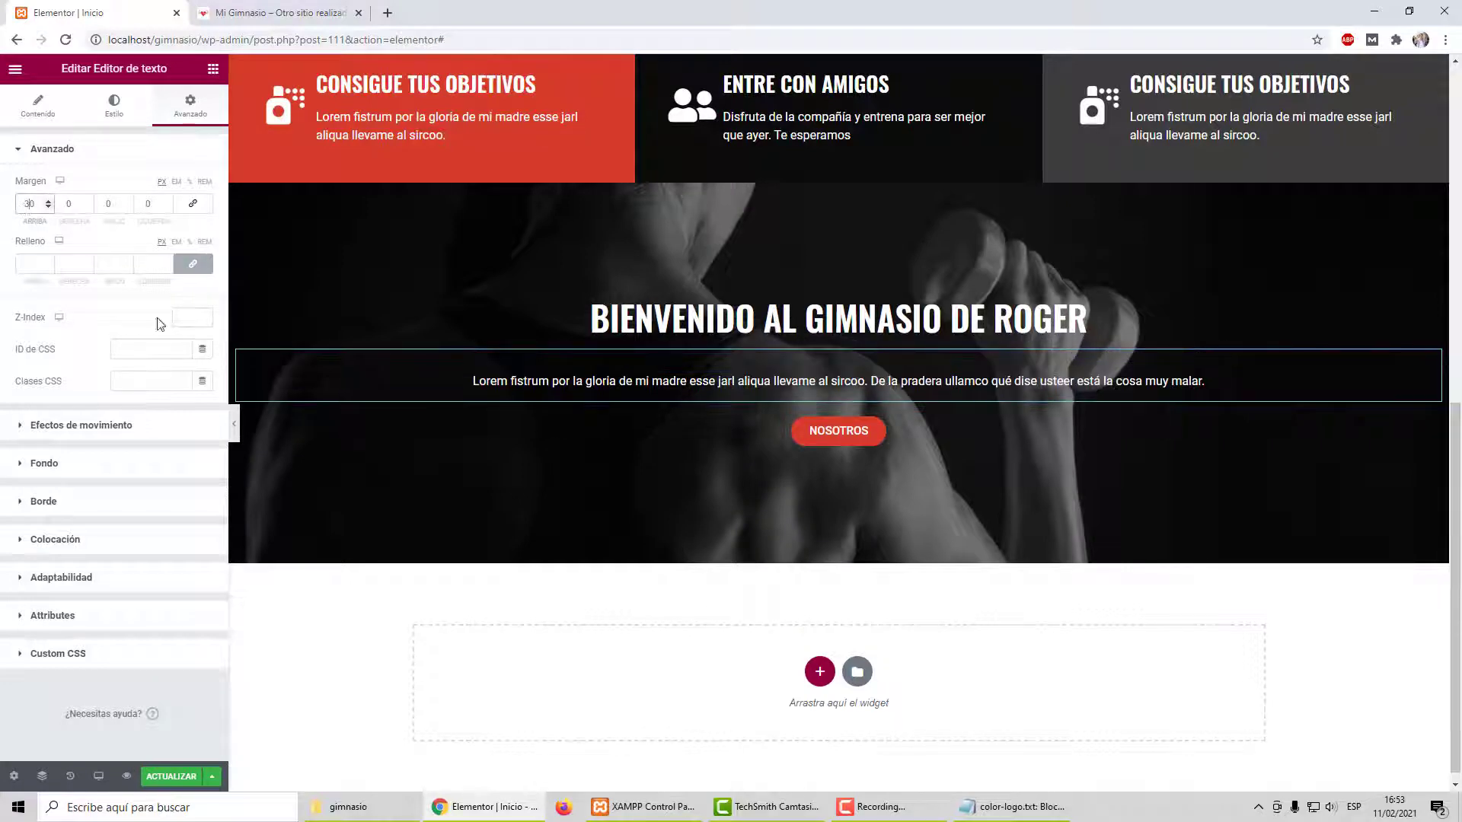
pyautogui.click(234, 424)
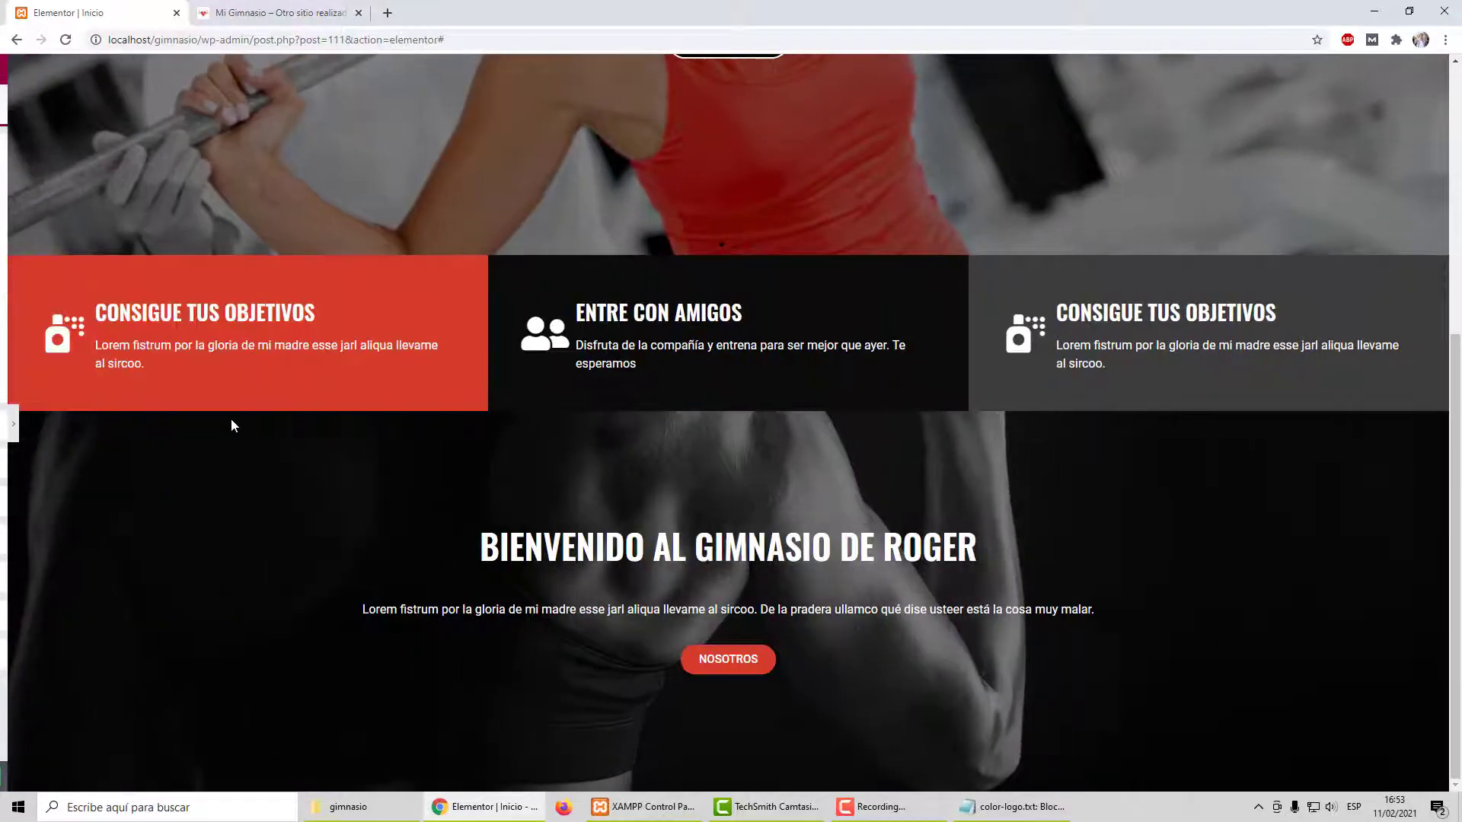
pyautogui.click(12, 424)
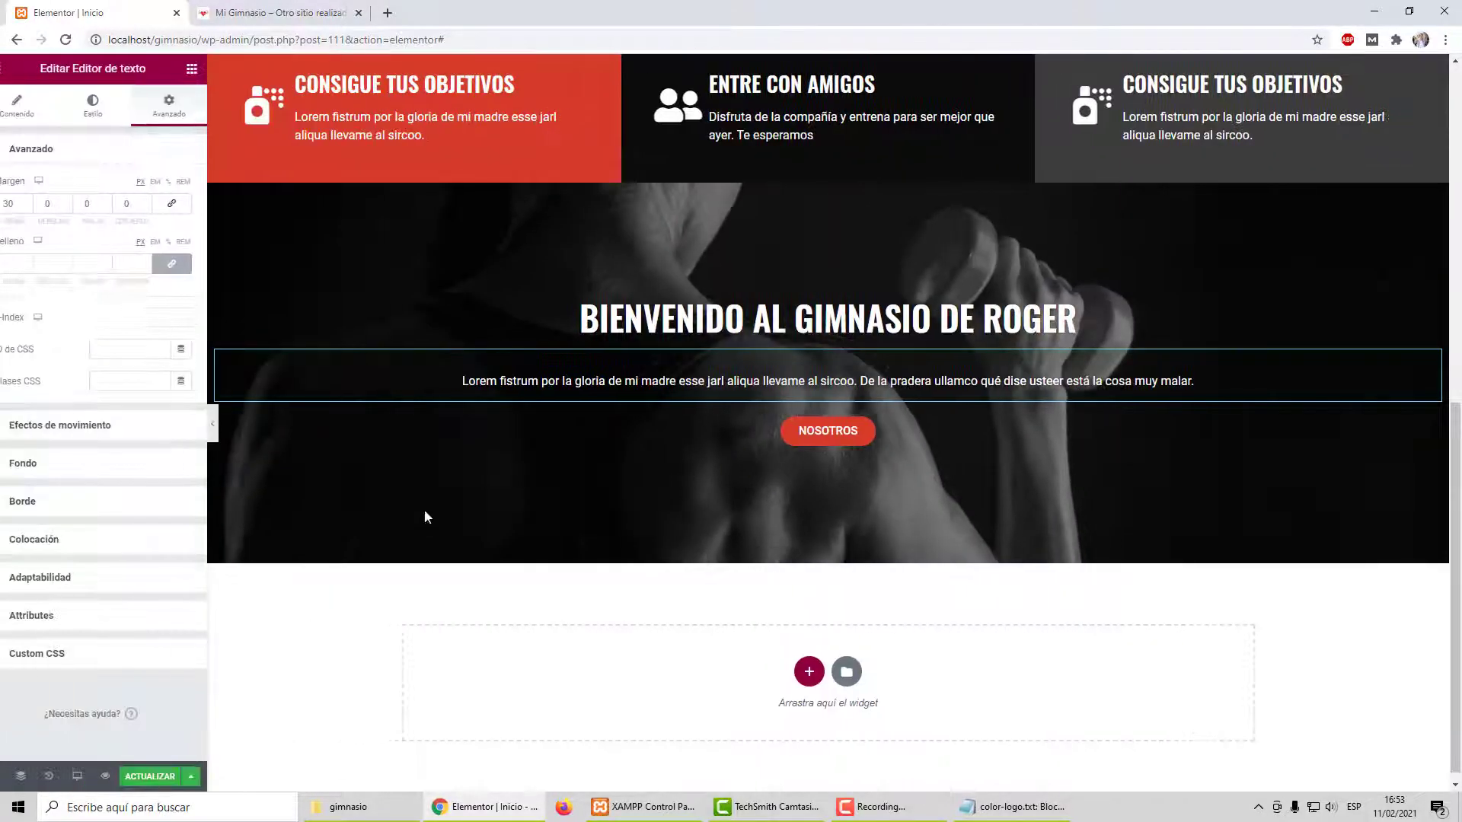
# Step: Search the icon library for "arr" and insert the long right-pointing arrow icon into the NOSOTROS button
pyautogui.click(906, 431)
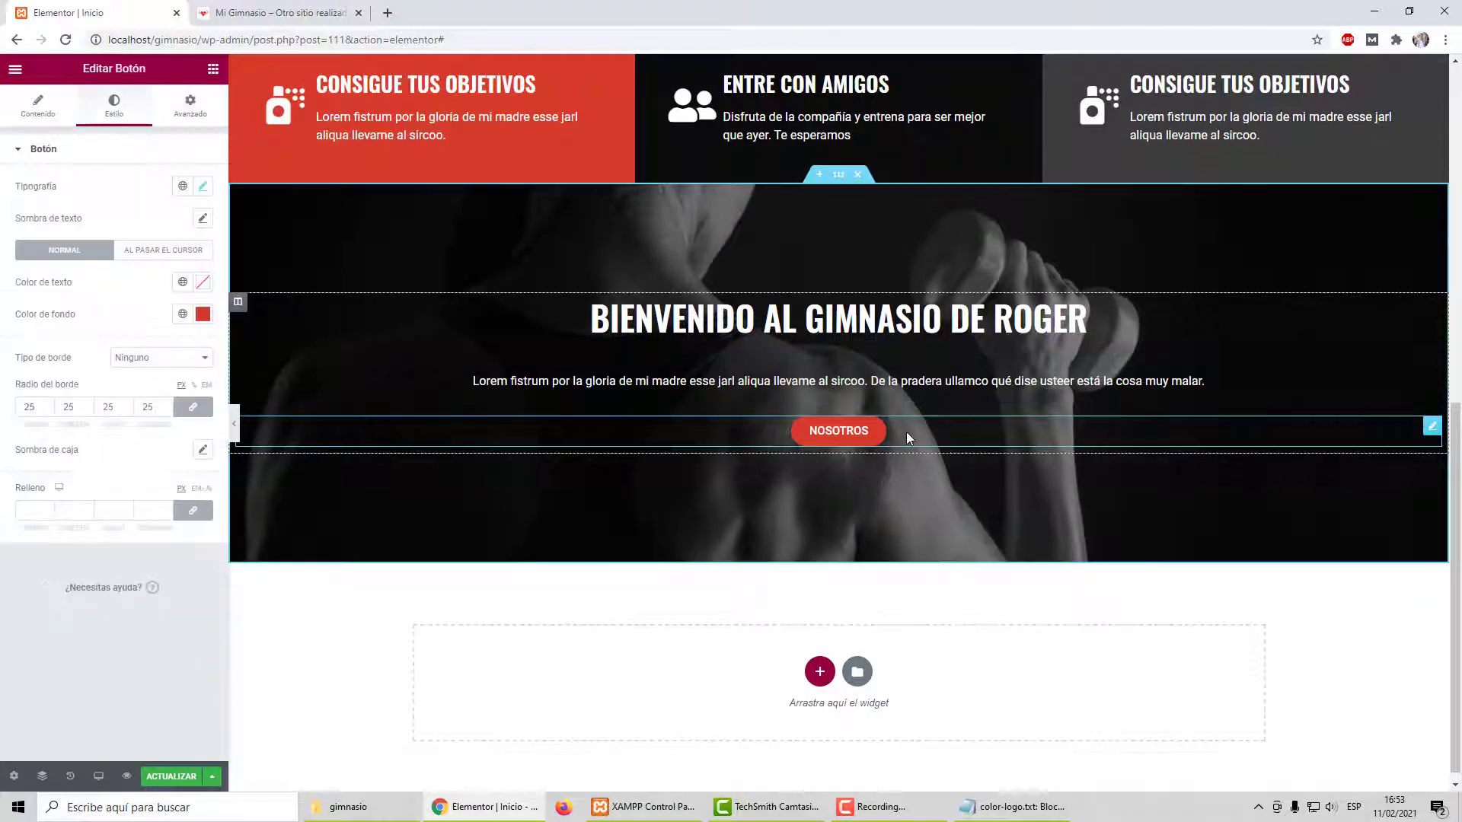
pyautogui.click(27, 111)
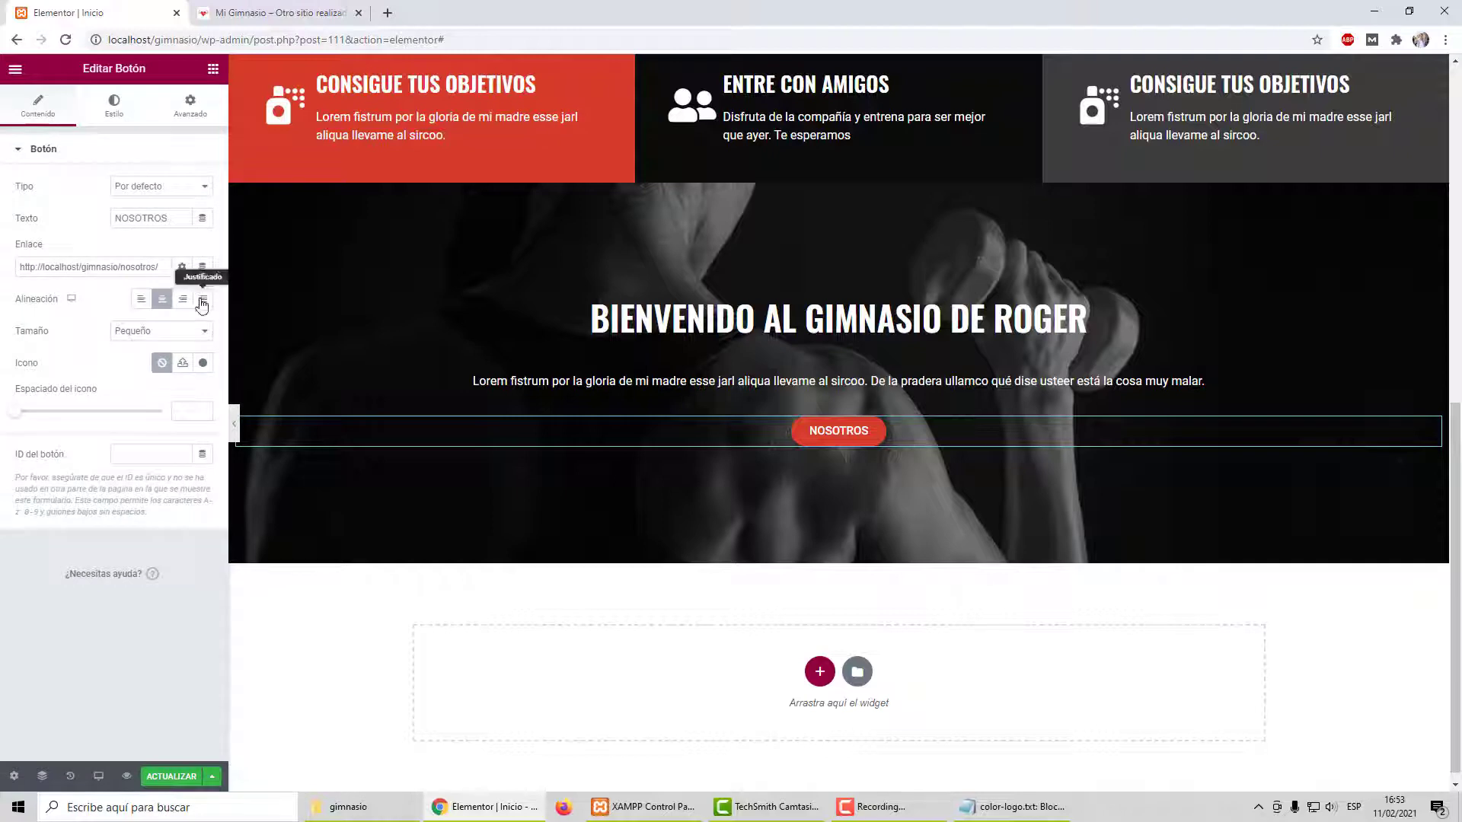
pyautogui.click(204, 364)
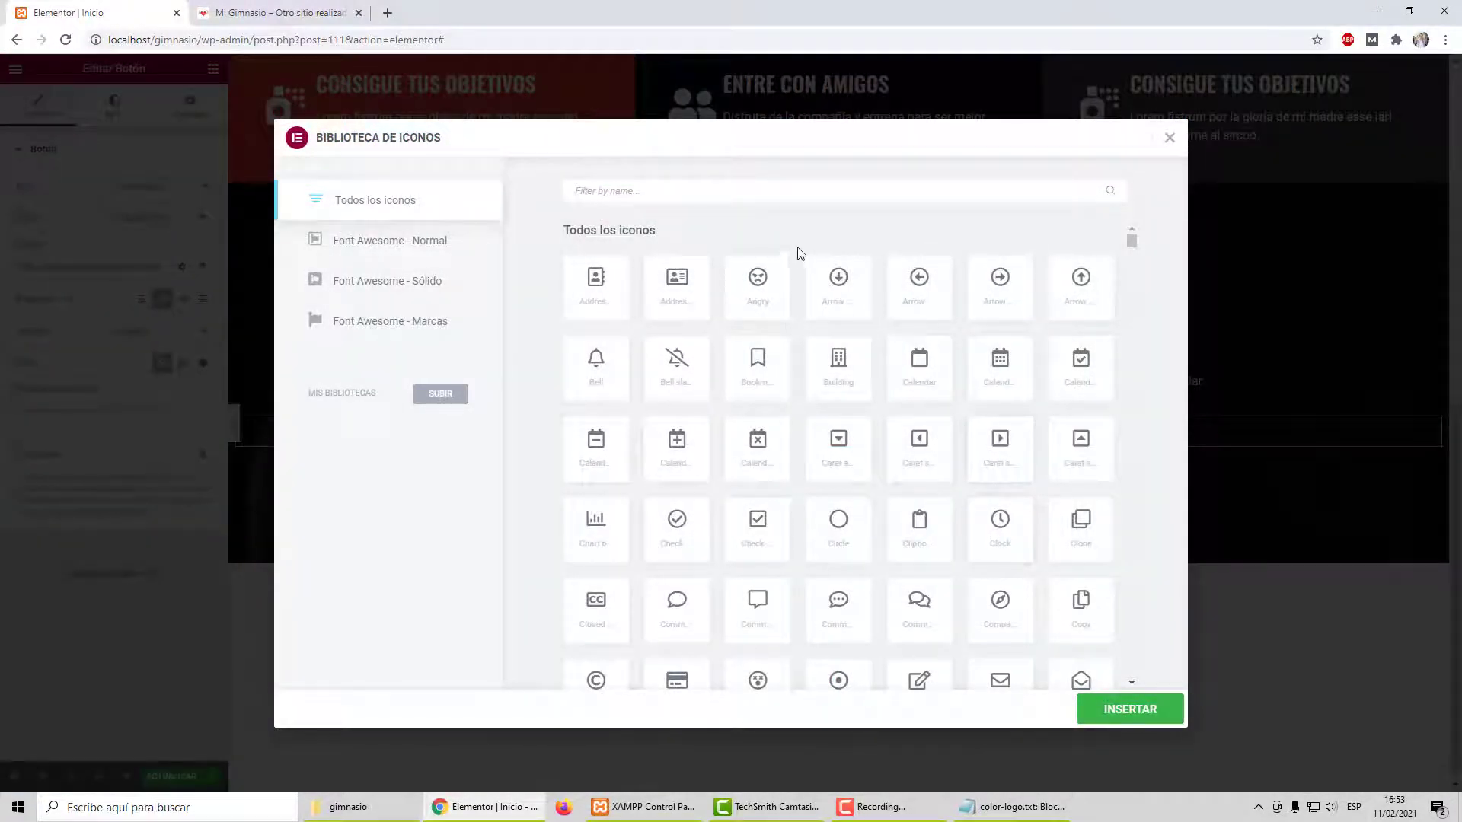
pyautogui.write('arr')
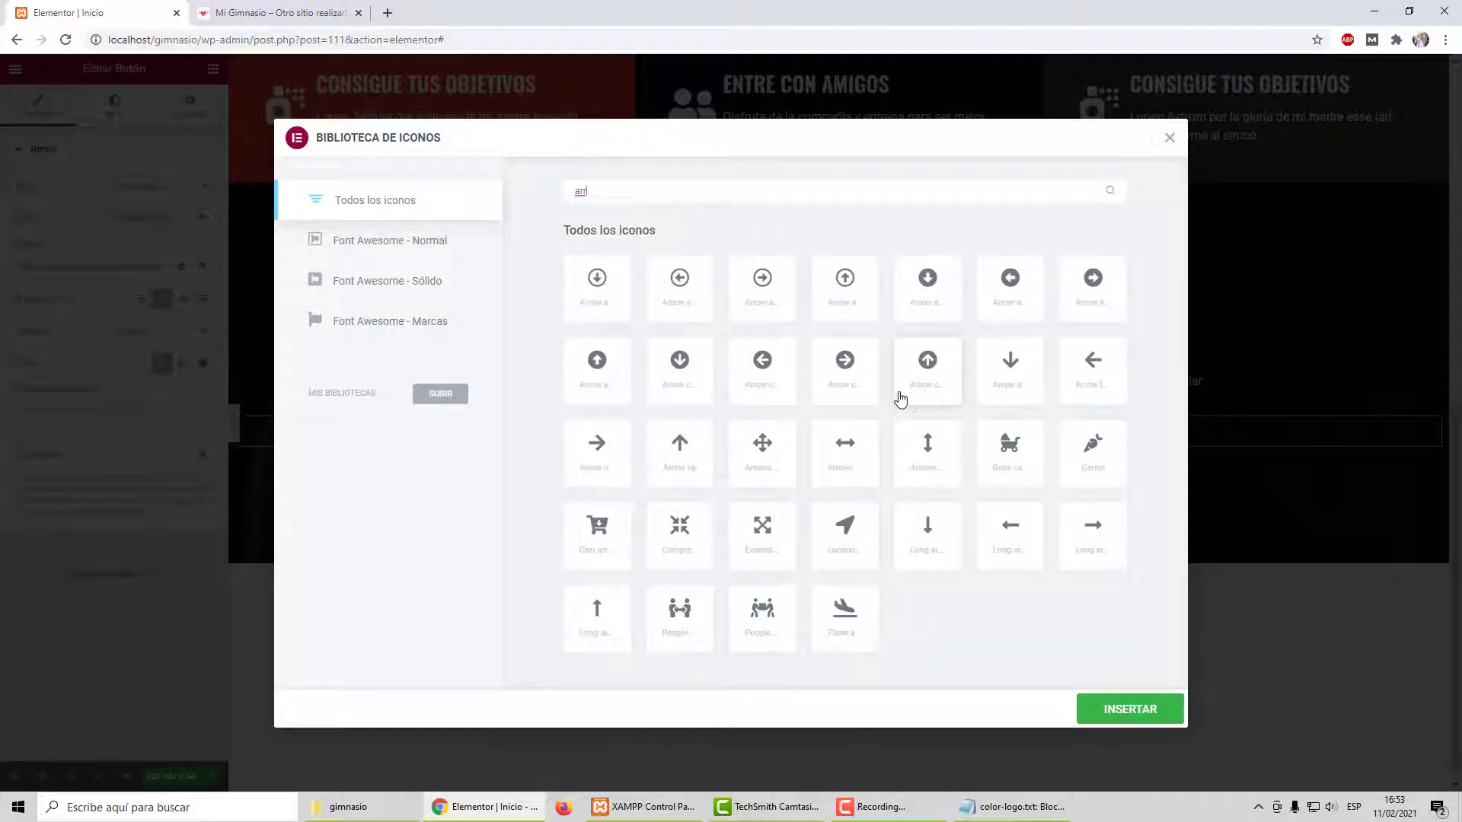
pyautogui.click(1104, 526)
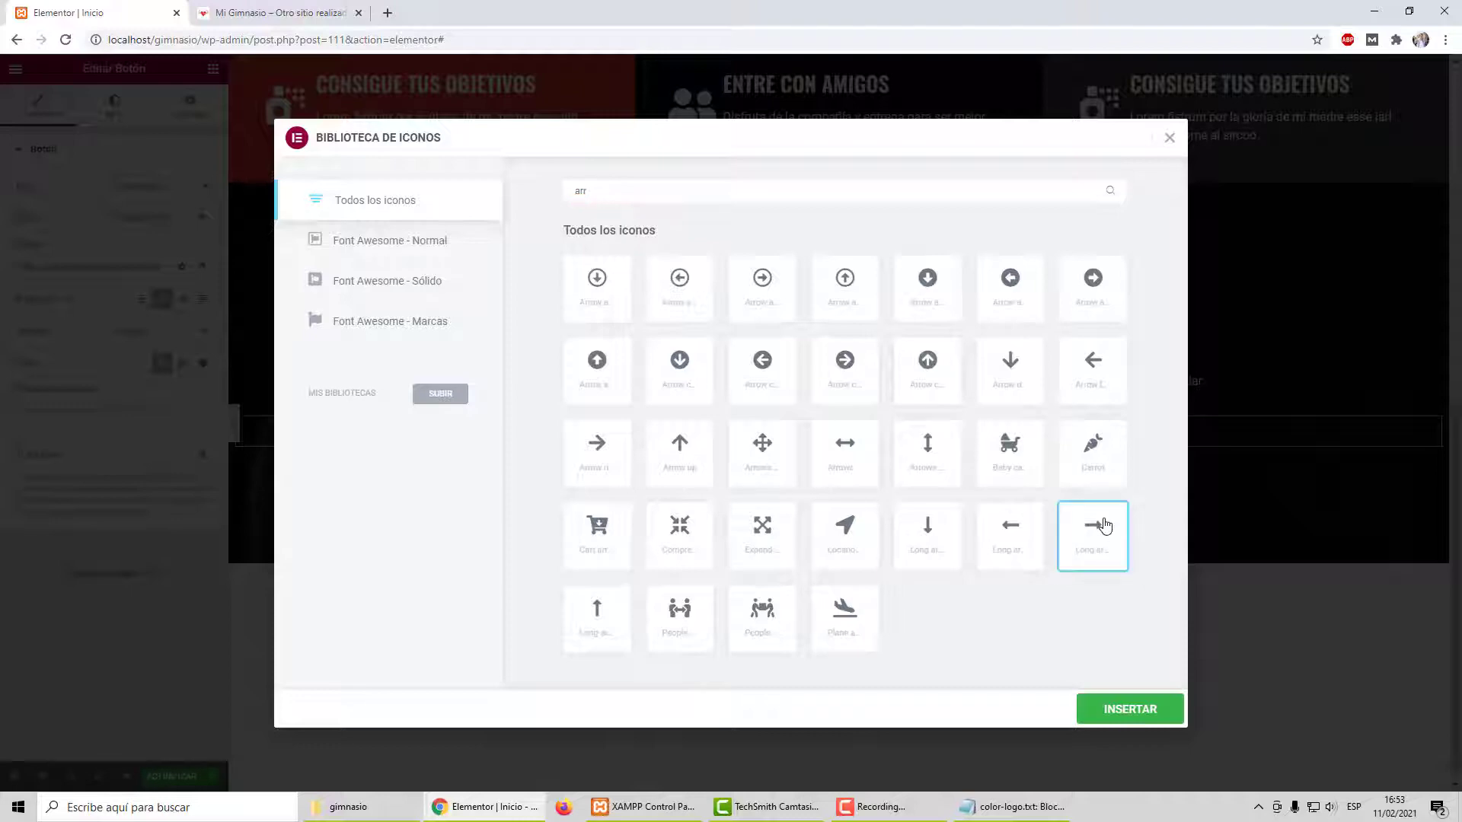
pyautogui.click(1138, 704)
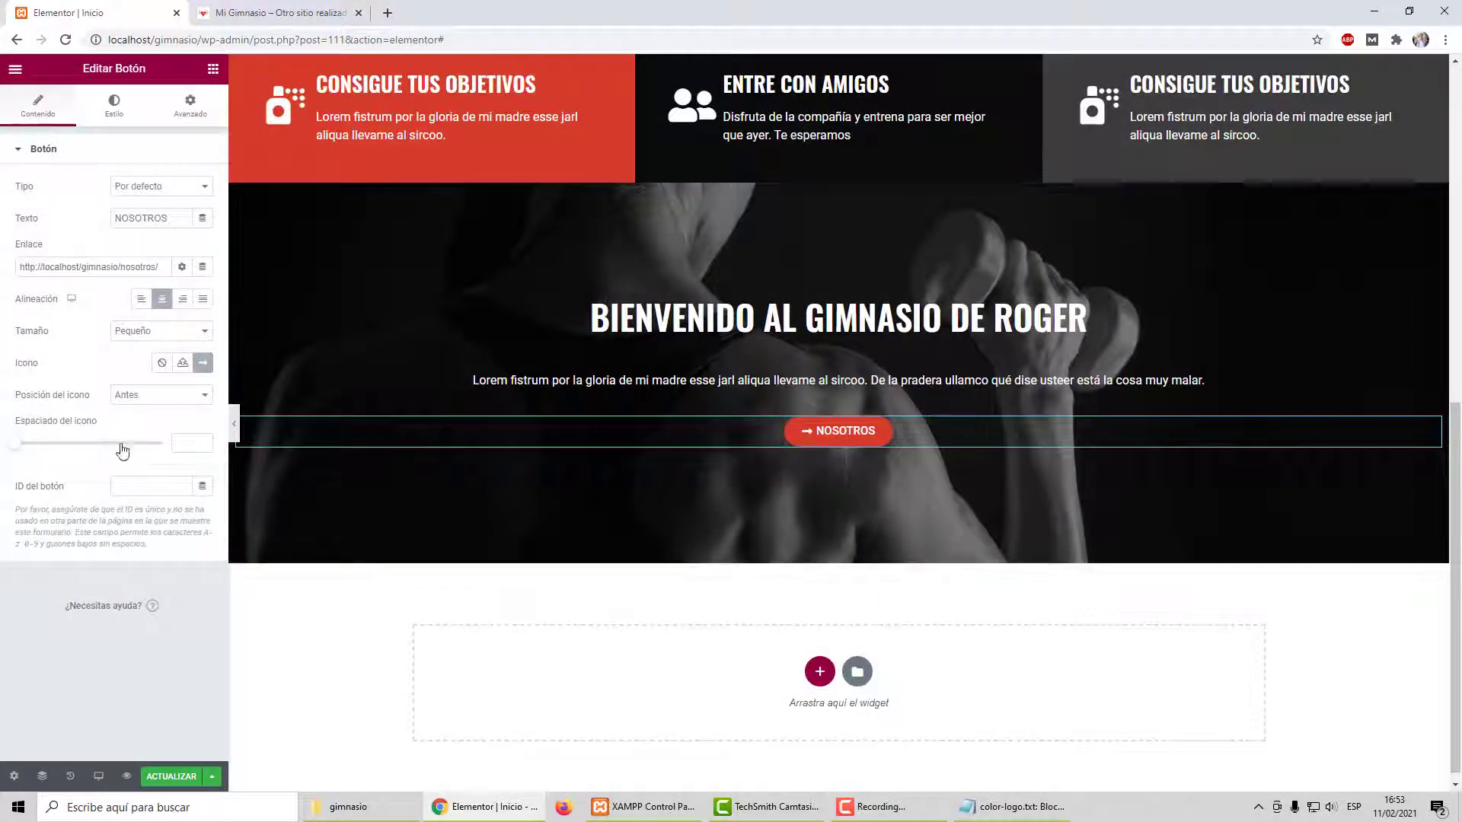
# Step: Try the button icon's position as Después, and return it to Antes
pyautogui.click(131, 395)
pyautogui.click(135, 425)
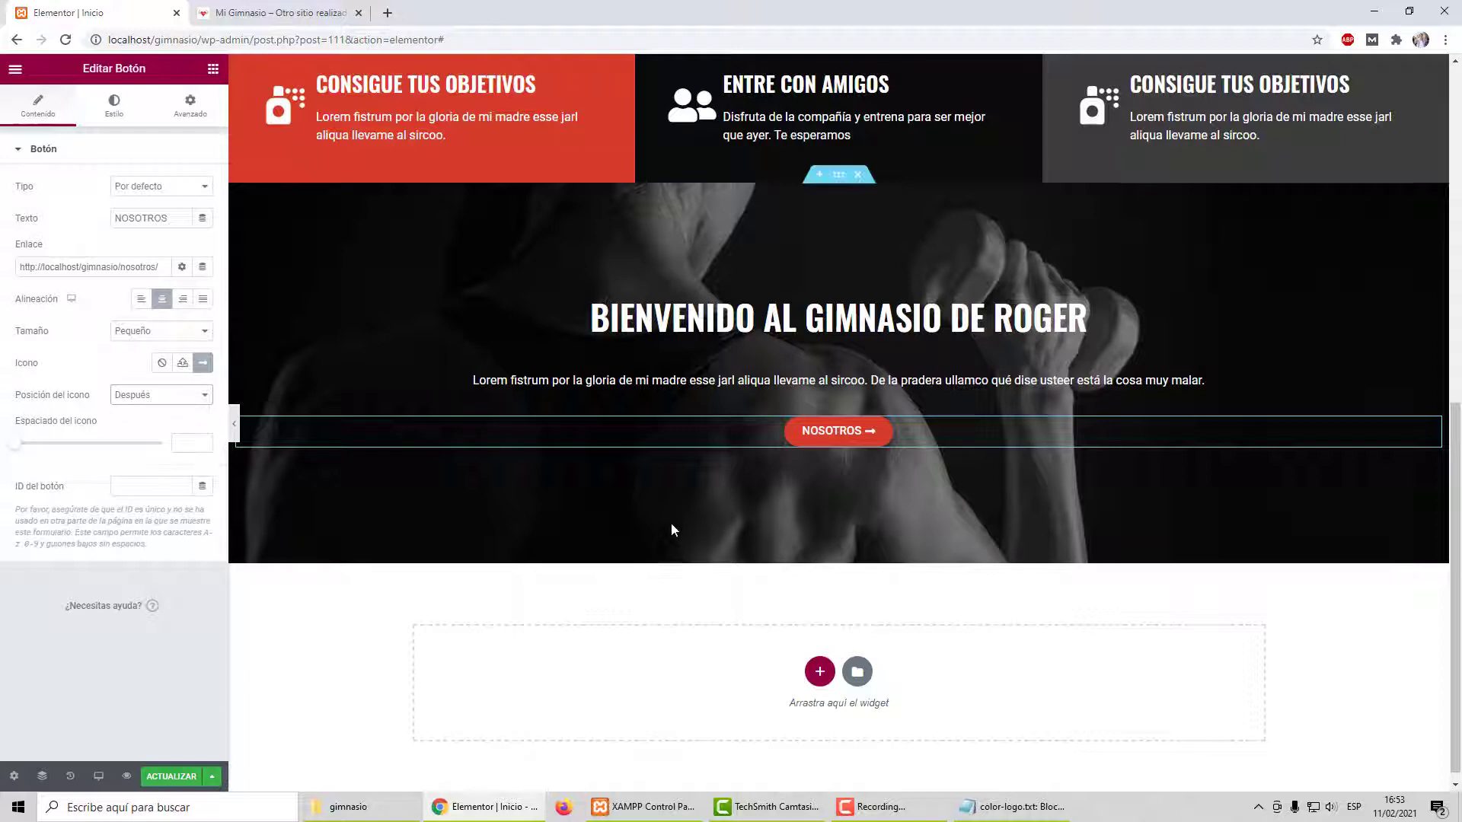
pyautogui.click(179, 395)
pyautogui.click(149, 412)
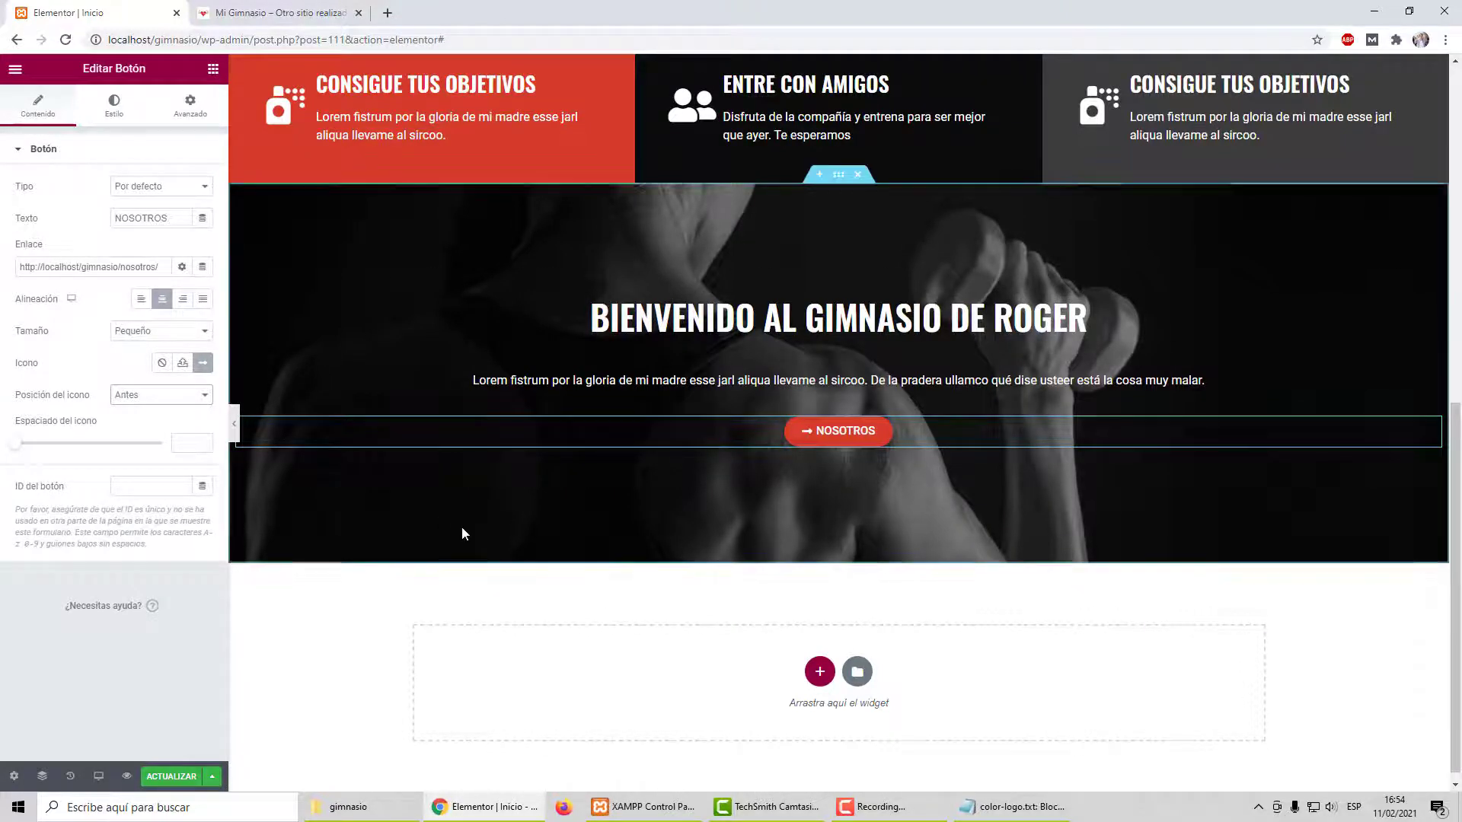
# Step: Update the page and preview the welcome section in the 360px mobile view
pyautogui.click(175, 777)
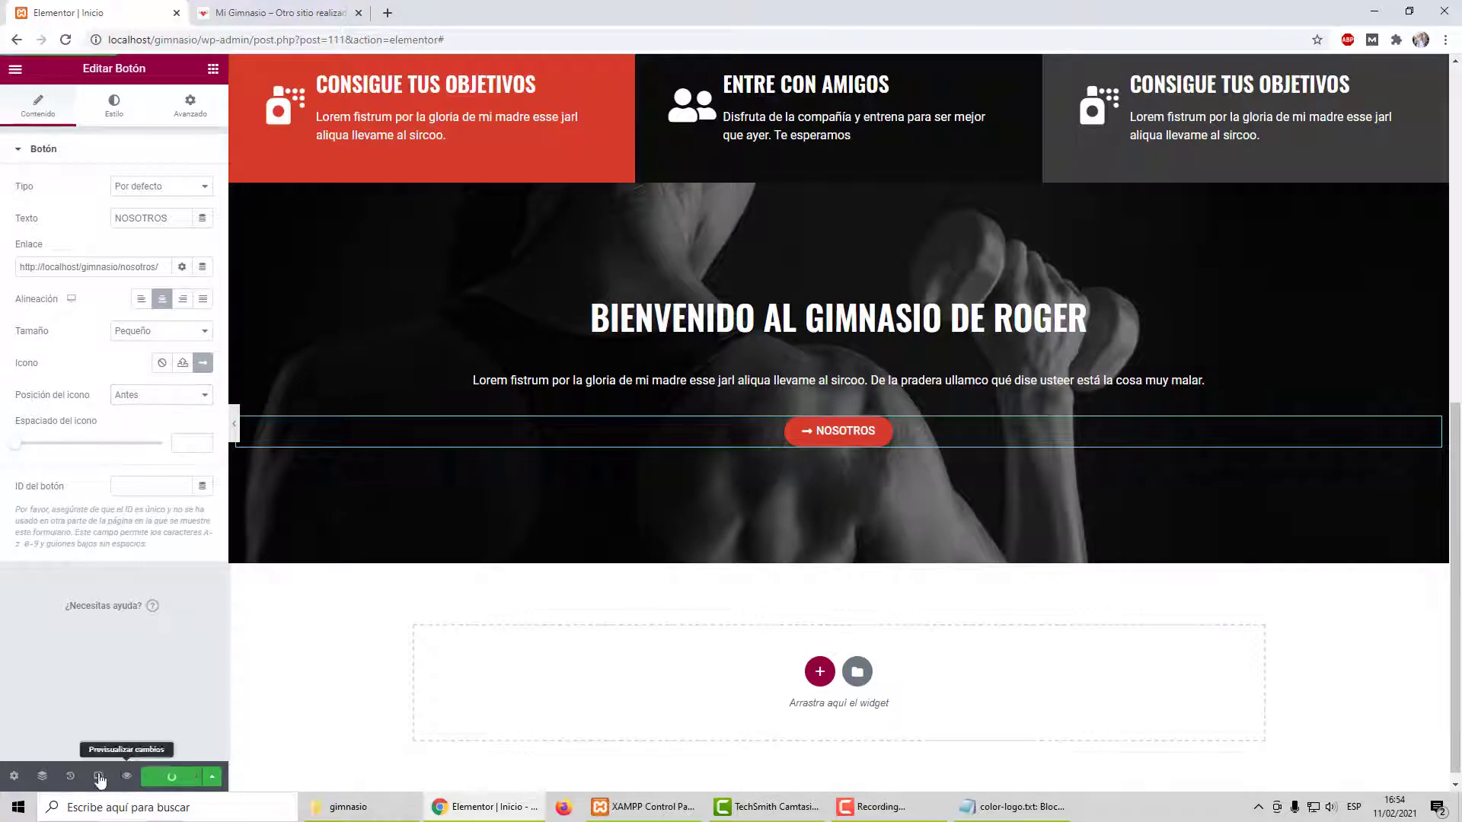
pyautogui.moveTo(98, 776)
pyautogui.click(86, 744)
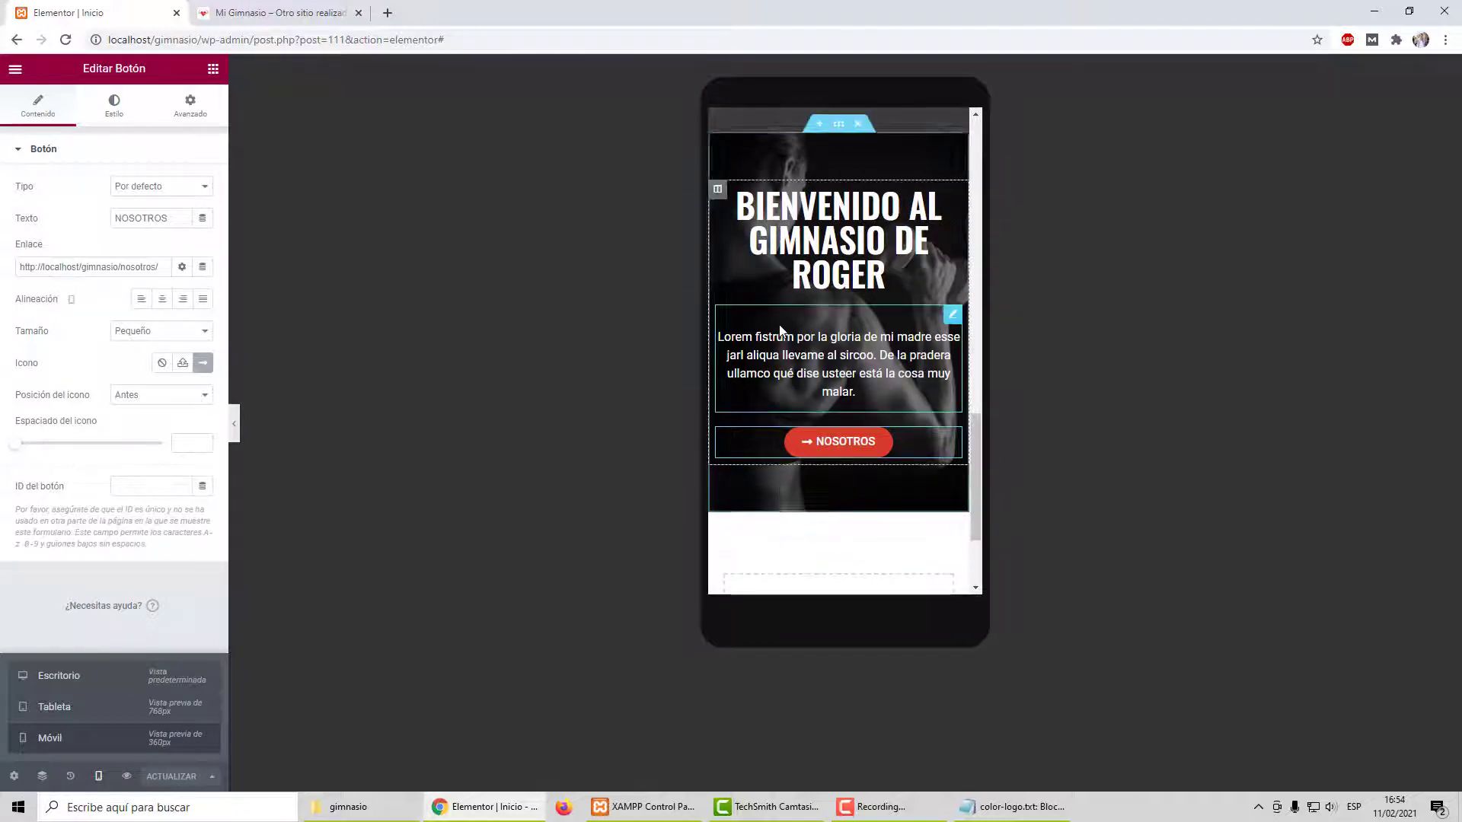
pyautogui.click(236, 428)
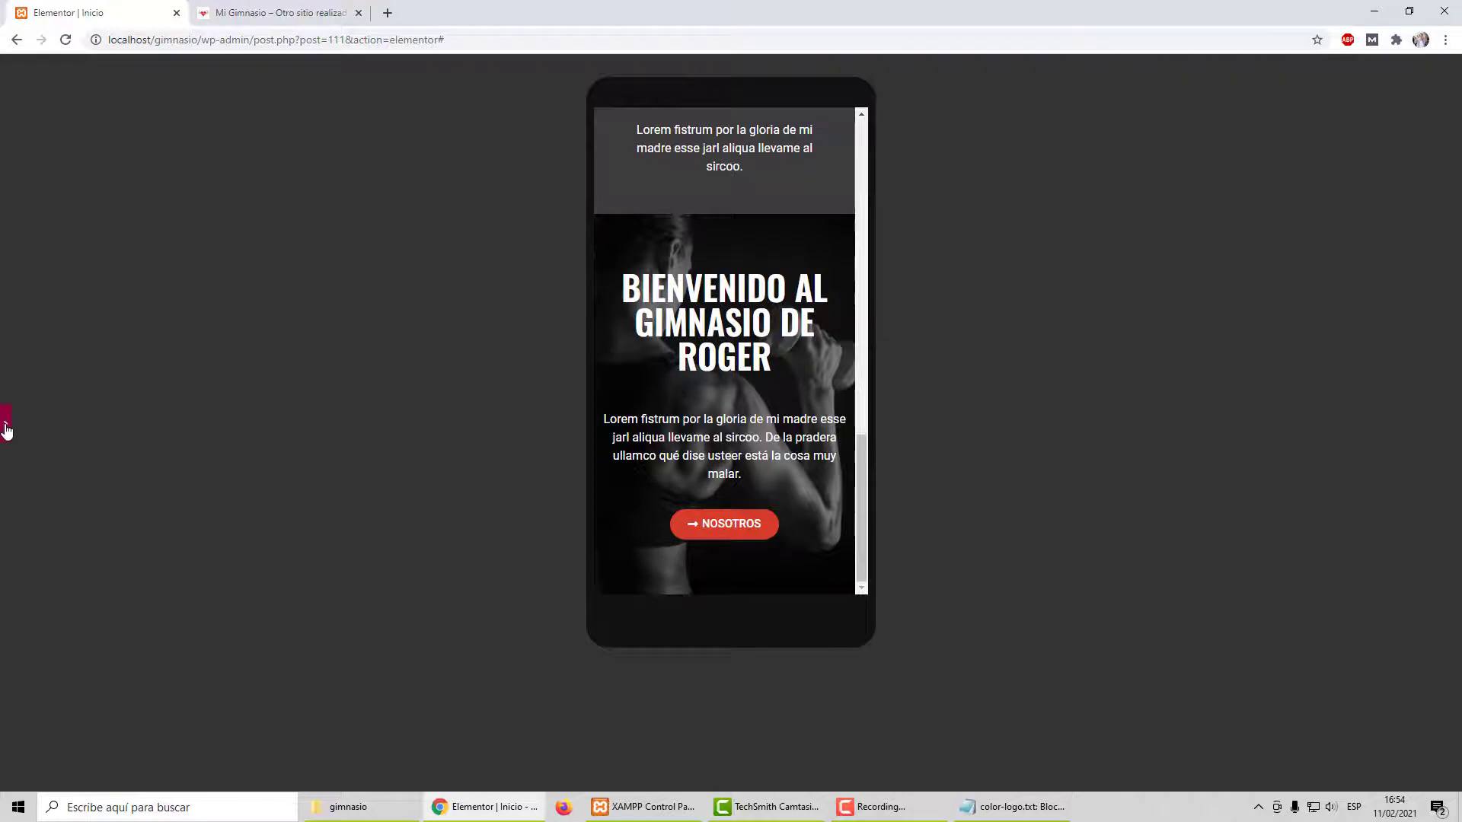
pyautogui.click(6, 426)
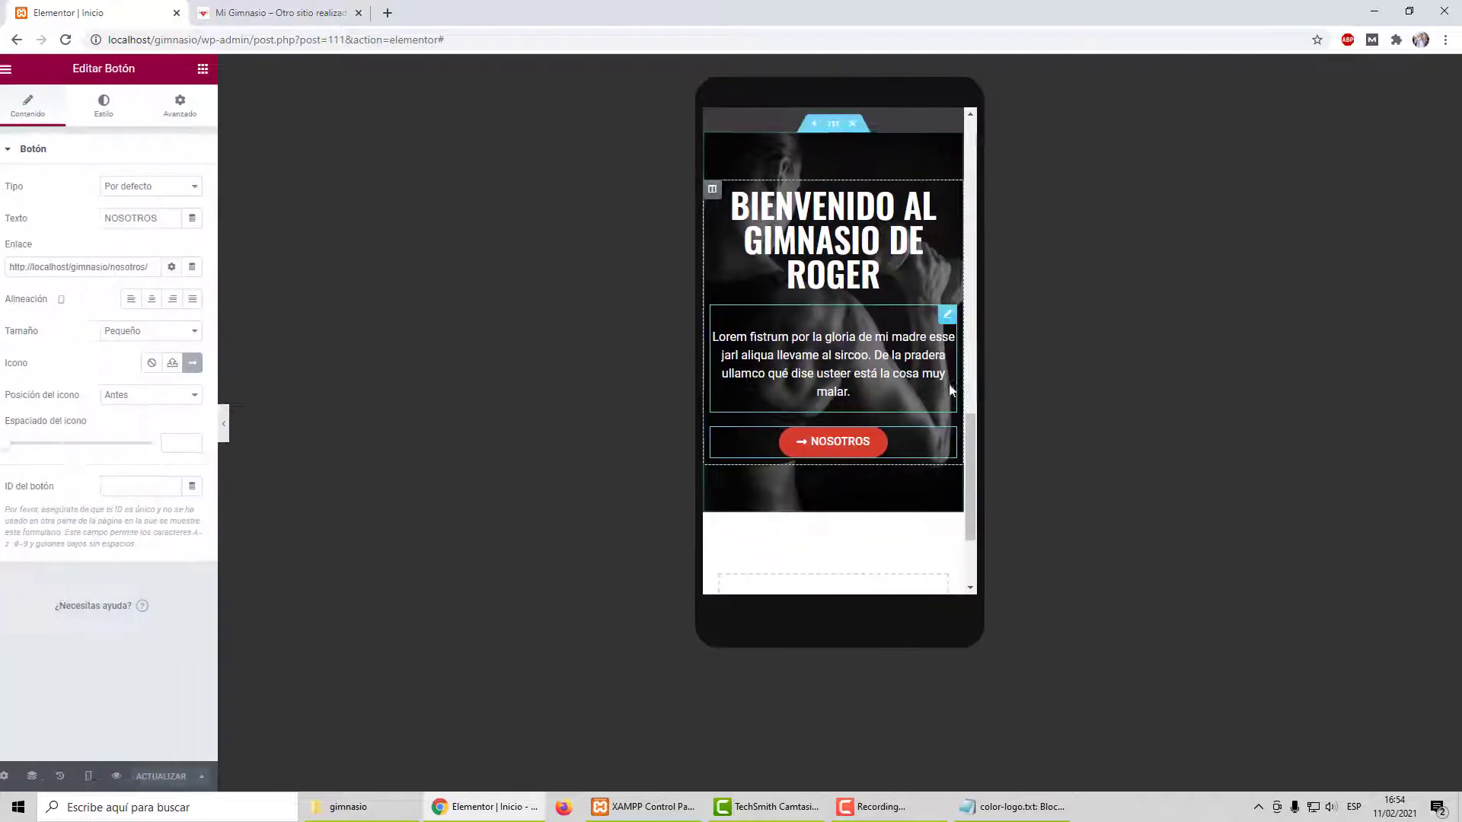
# Step: Set the welcome section's minimum height for mobile to 596 px and preview it on the phone layout
pyautogui.click(839, 124)
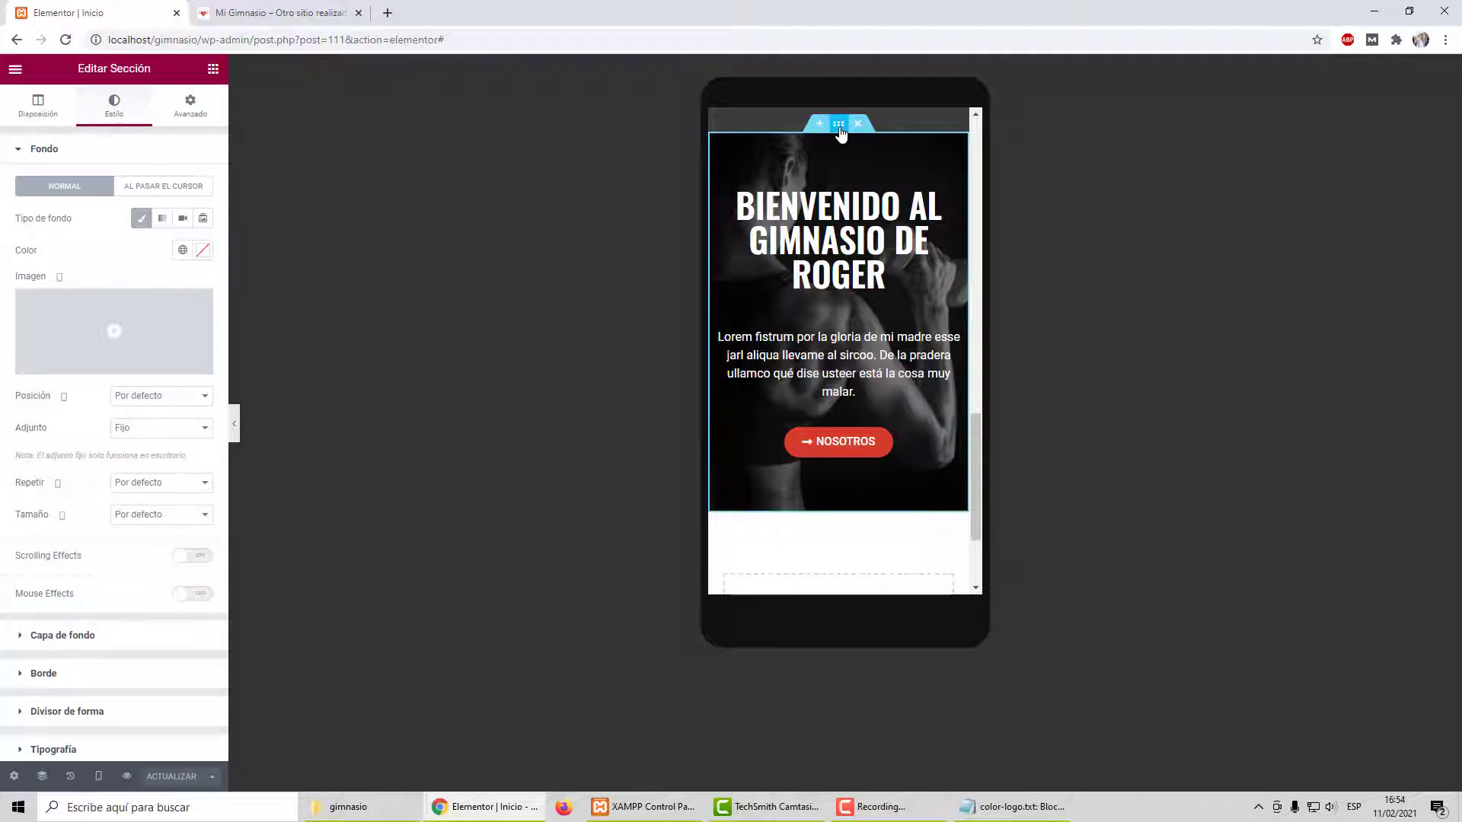
pyautogui.click(38, 105)
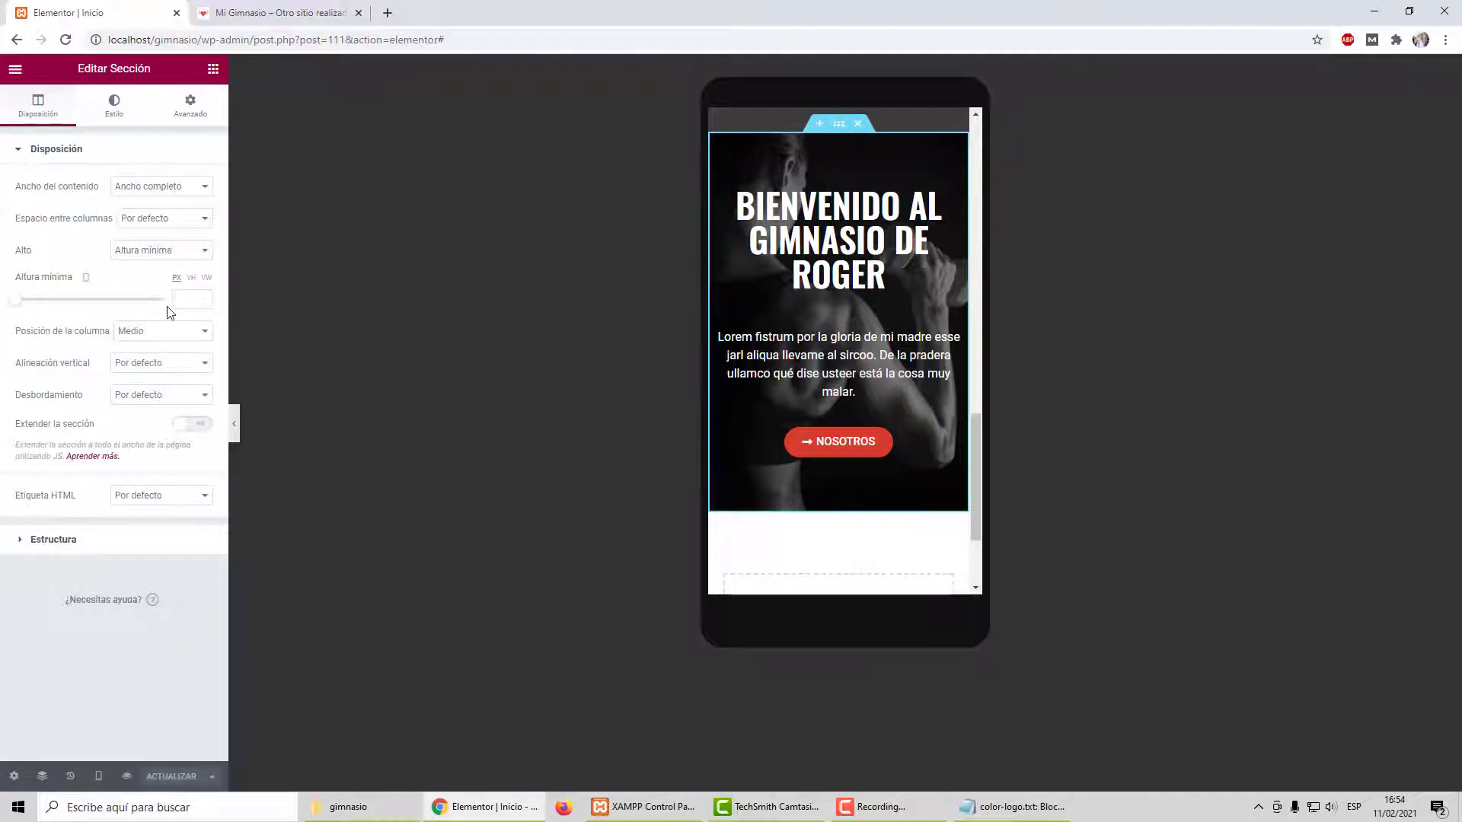
pyautogui.moveTo(13, 306); pyautogui.dragTo(74, 312)
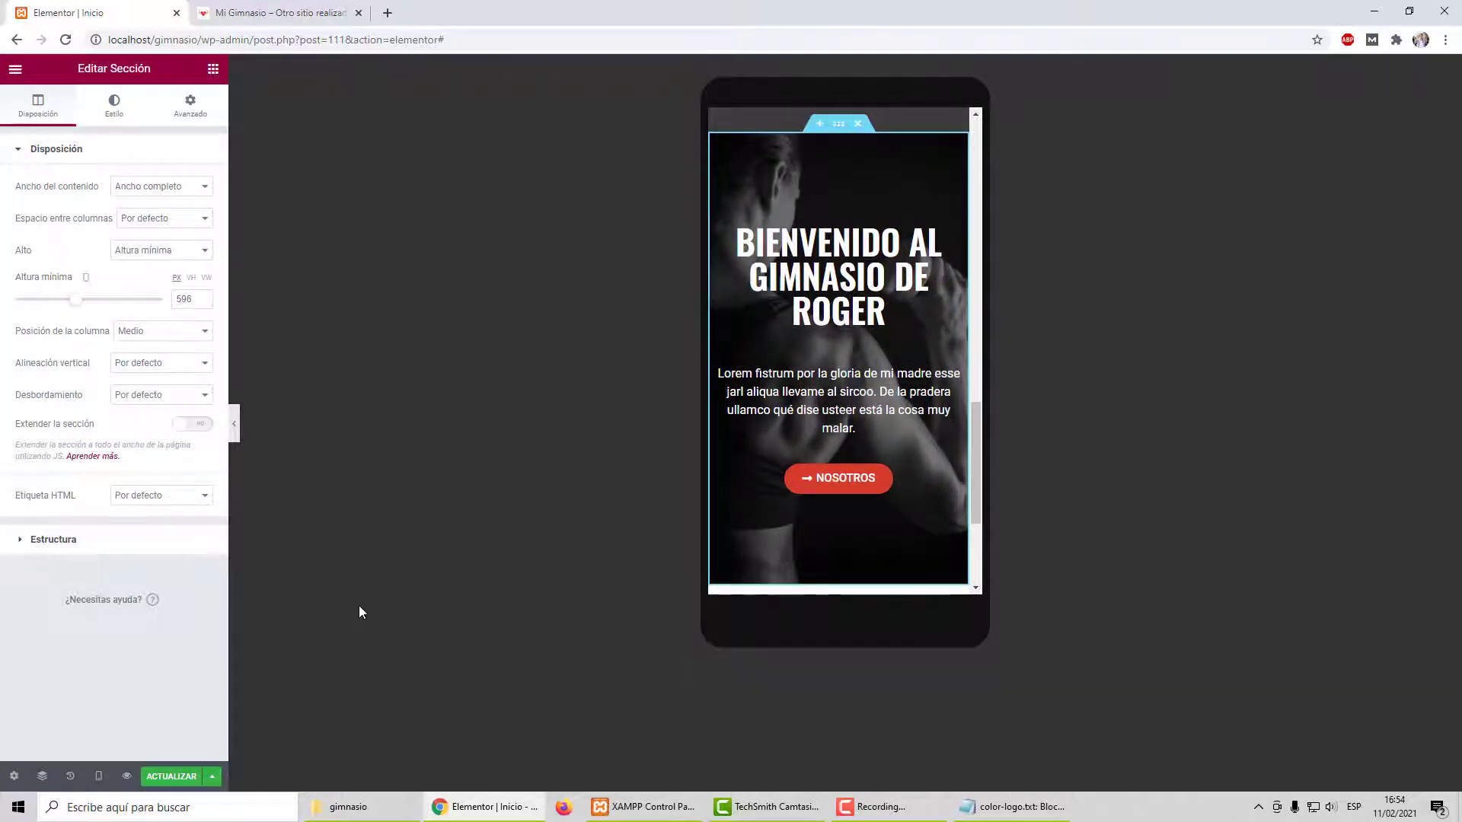
pyautogui.click(236, 435)
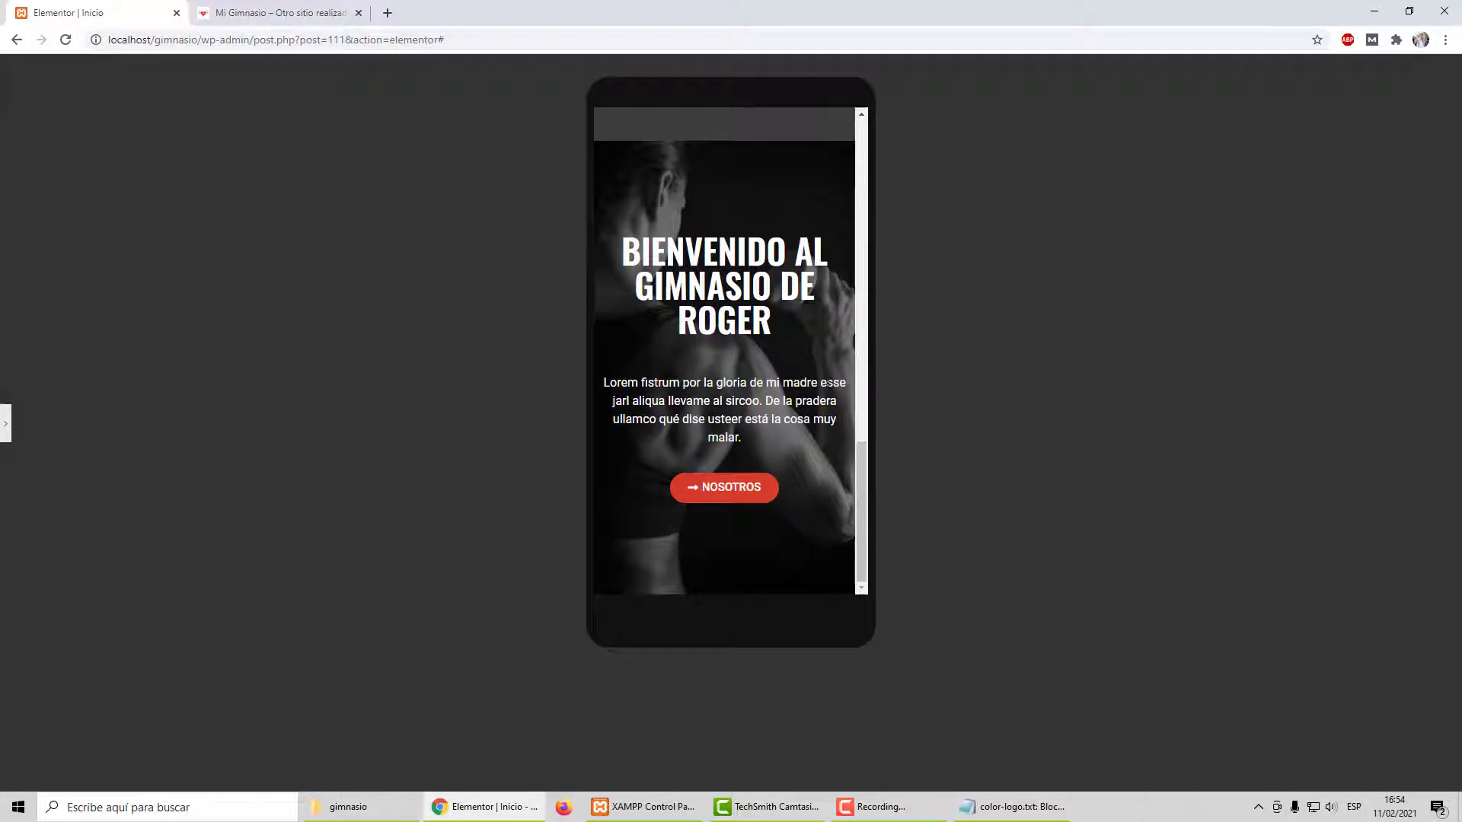
pyautogui.click(6, 433)
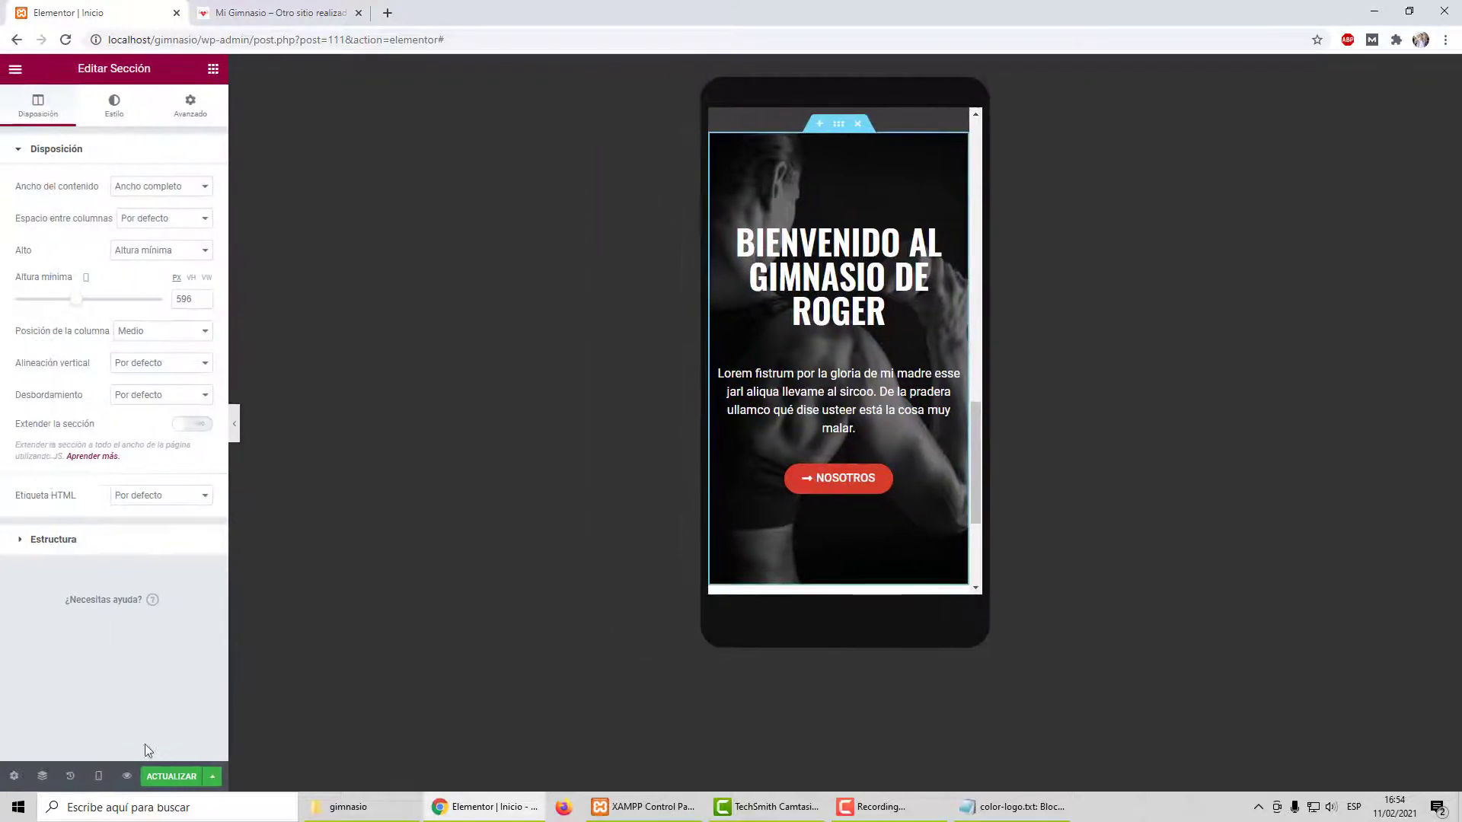
# Step: Return to the desktop view and add an empty single-column section below the welcome section
pyautogui.click(98, 776)
pyautogui.click(77, 677)
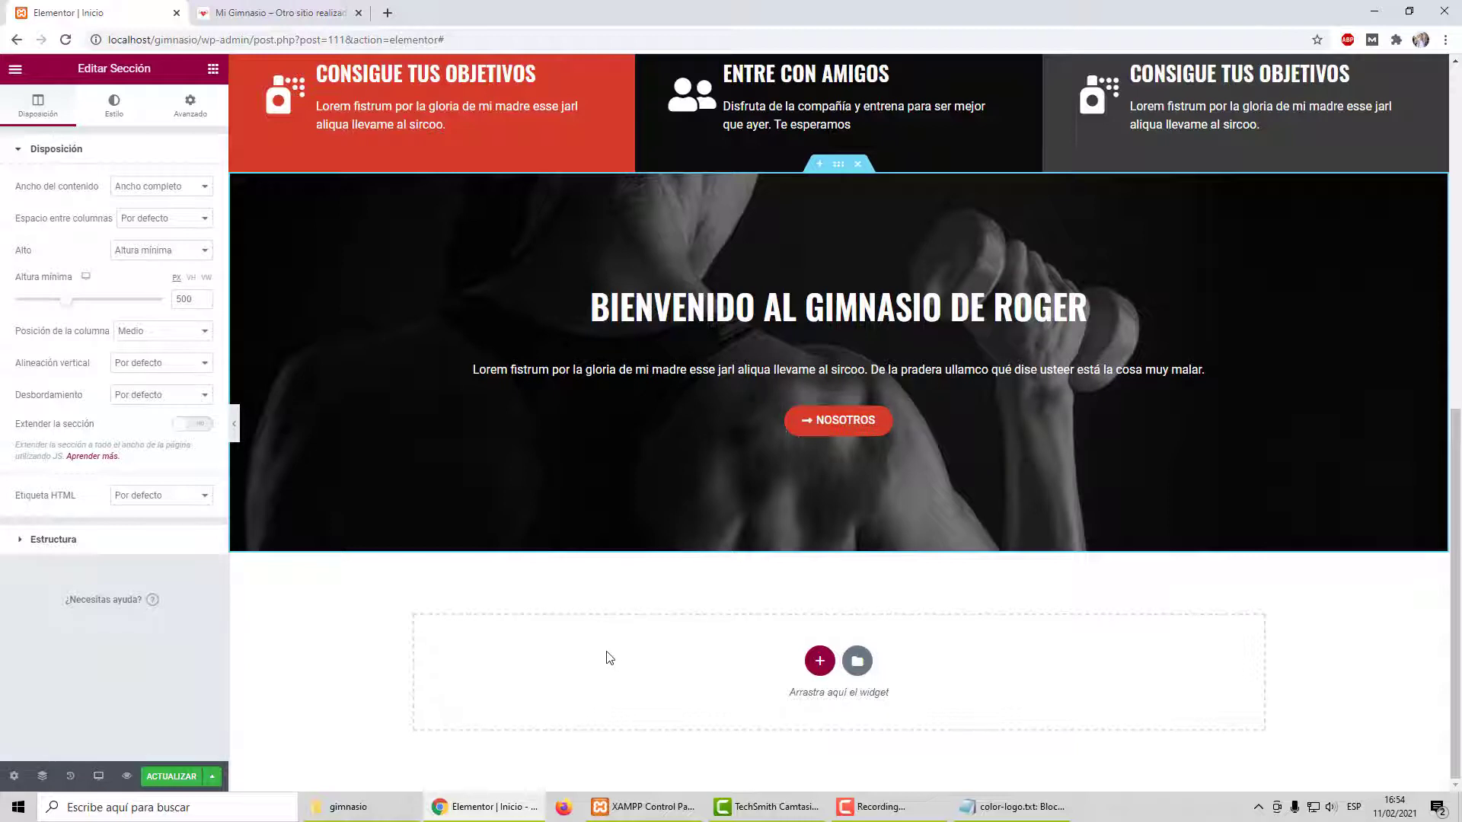
pyautogui.click(820, 660)
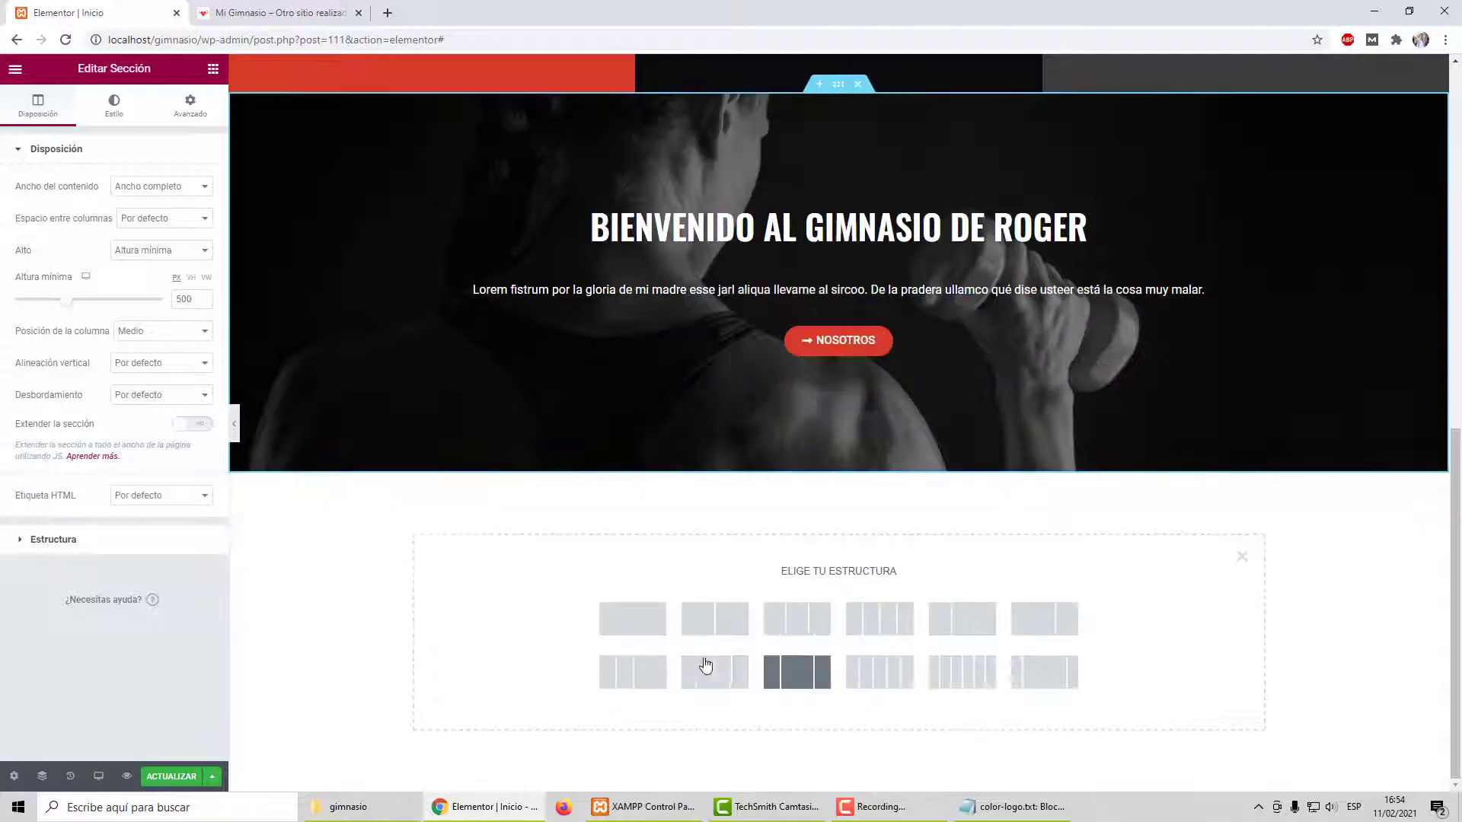
pyautogui.click(606, 621)
pyautogui.click(837, 536)
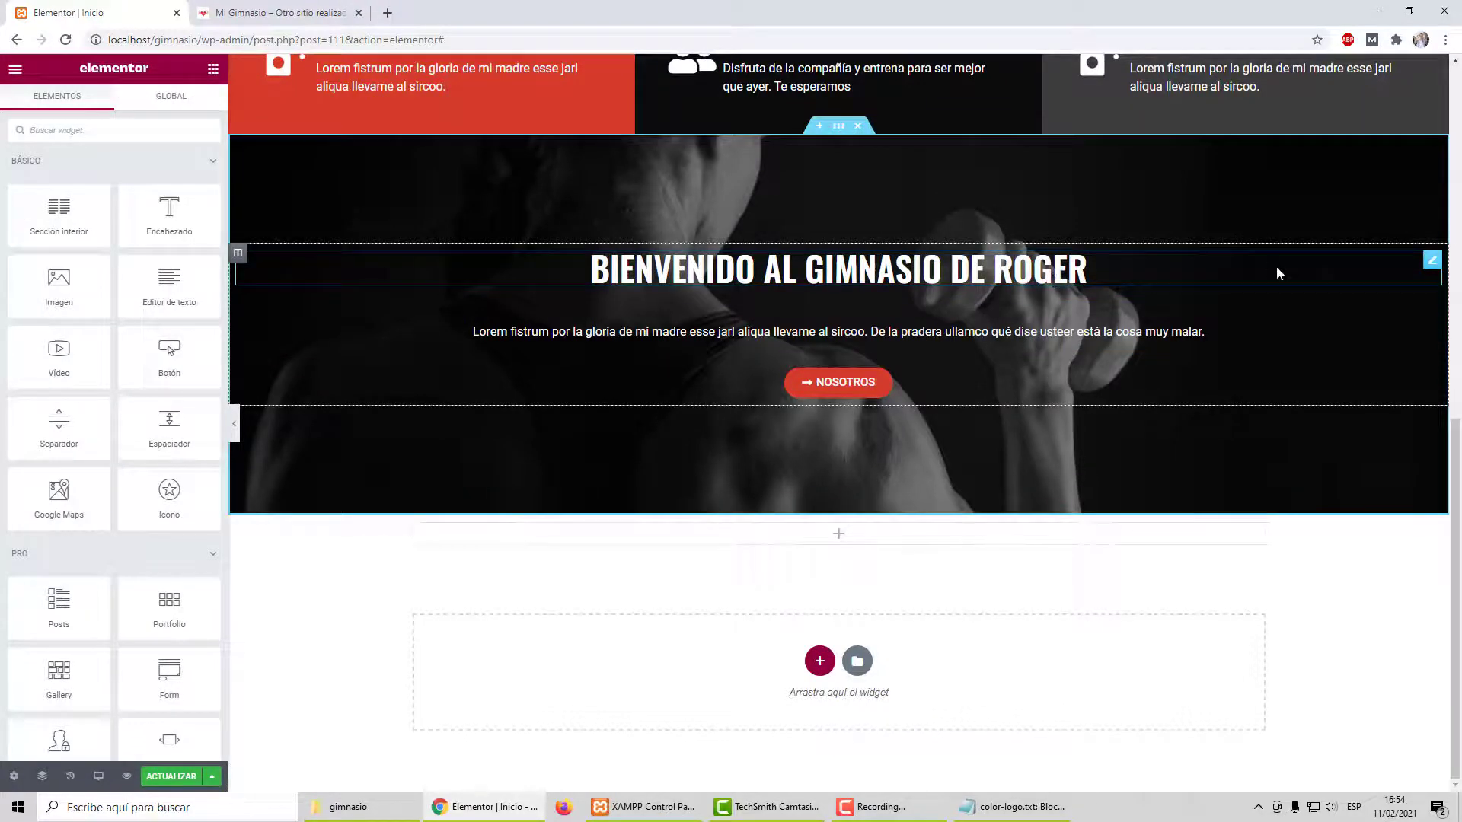
# Step: Duplicate the welcome heading in the section with the dark dumbbell background
pyautogui.rightClick(1133, 266)
pyautogui.click(1150, 303)
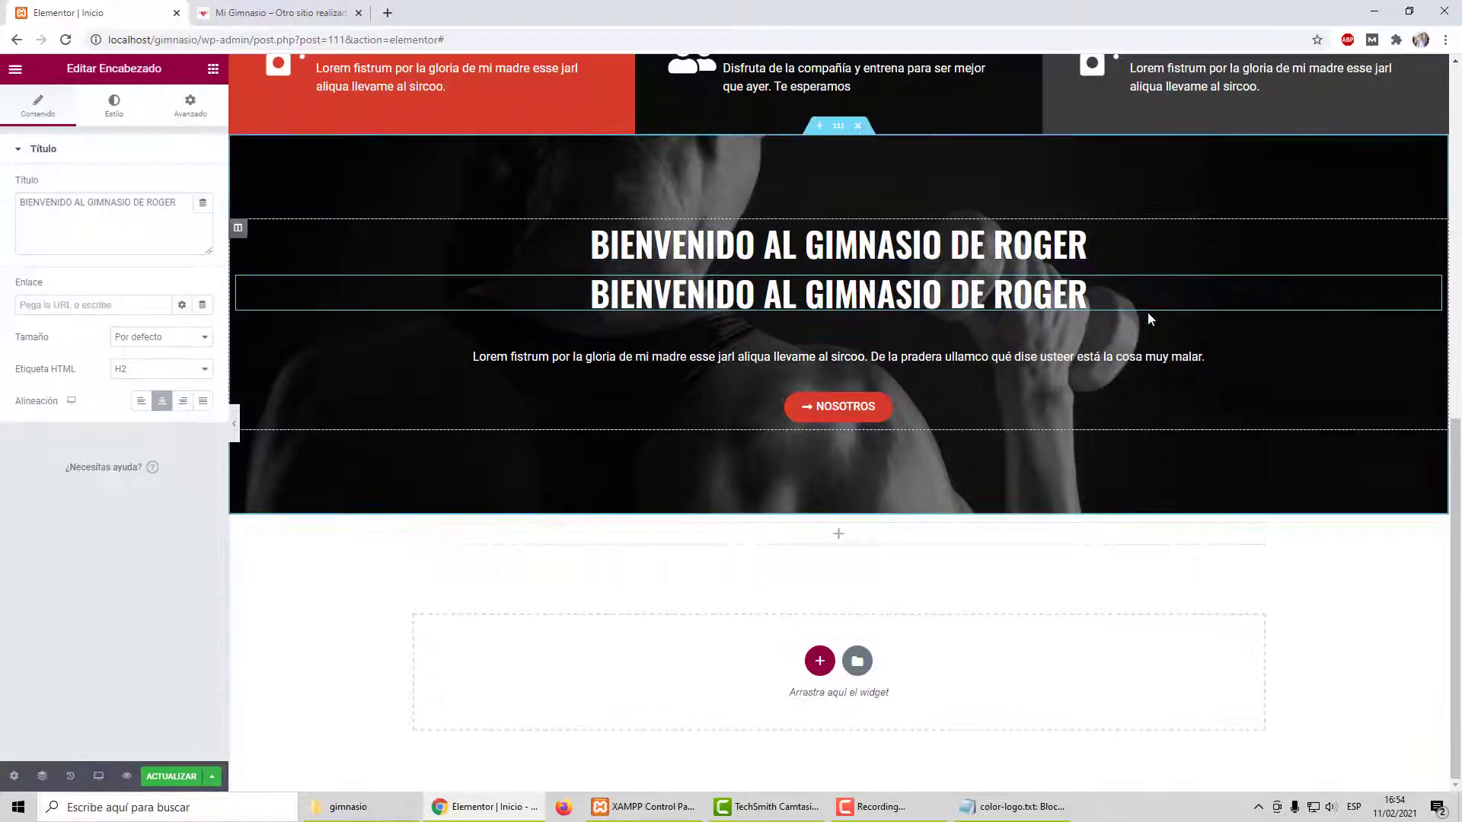
# Step: Duplicate the Lorem fistrum paragraph in the dark dumbbell section
pyautogui.rightClick(1116, 347)
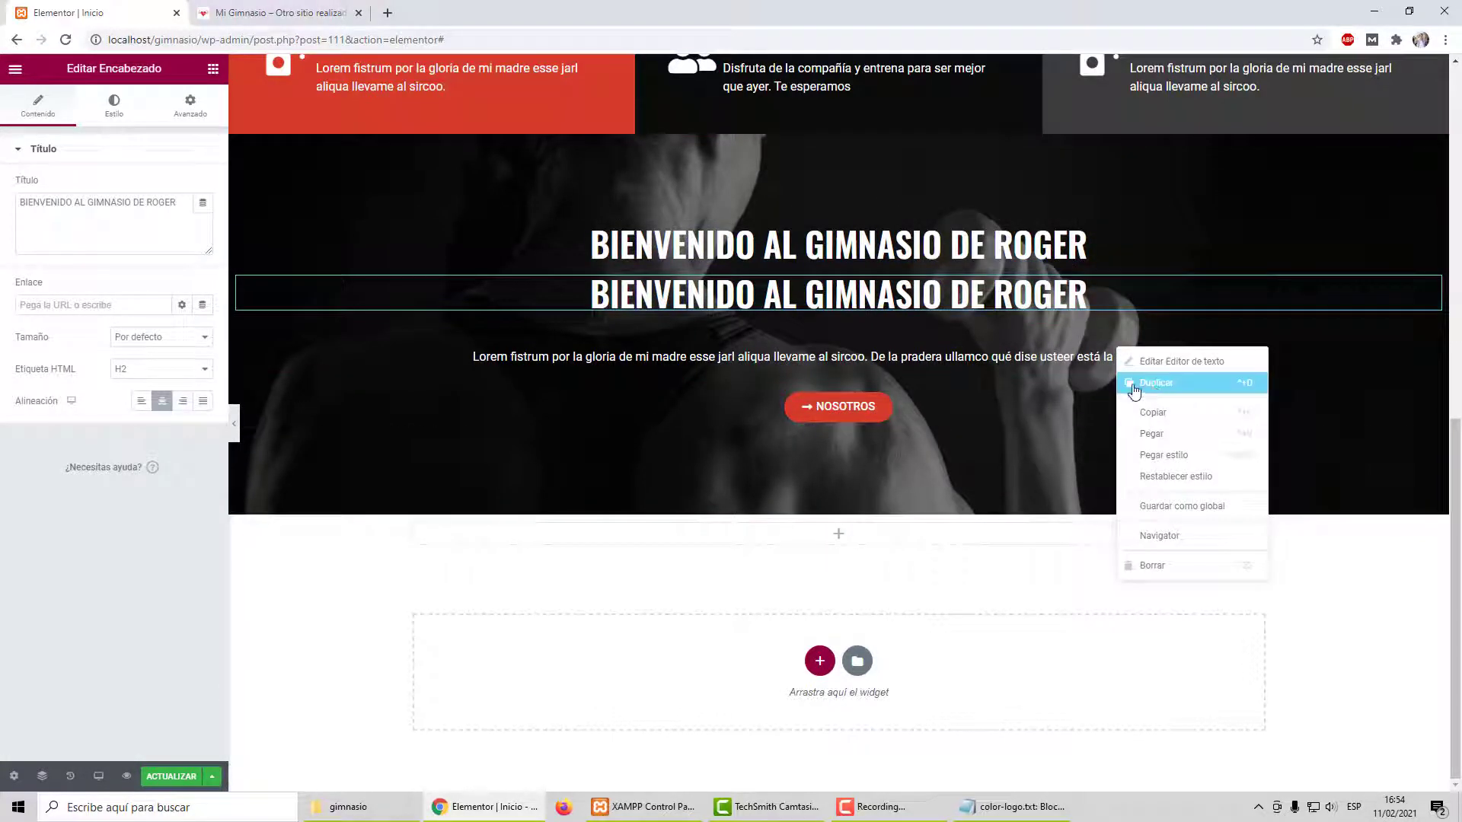
pyautogui.click(1081, 358)
pyautogui.rightClick(1075, 361)
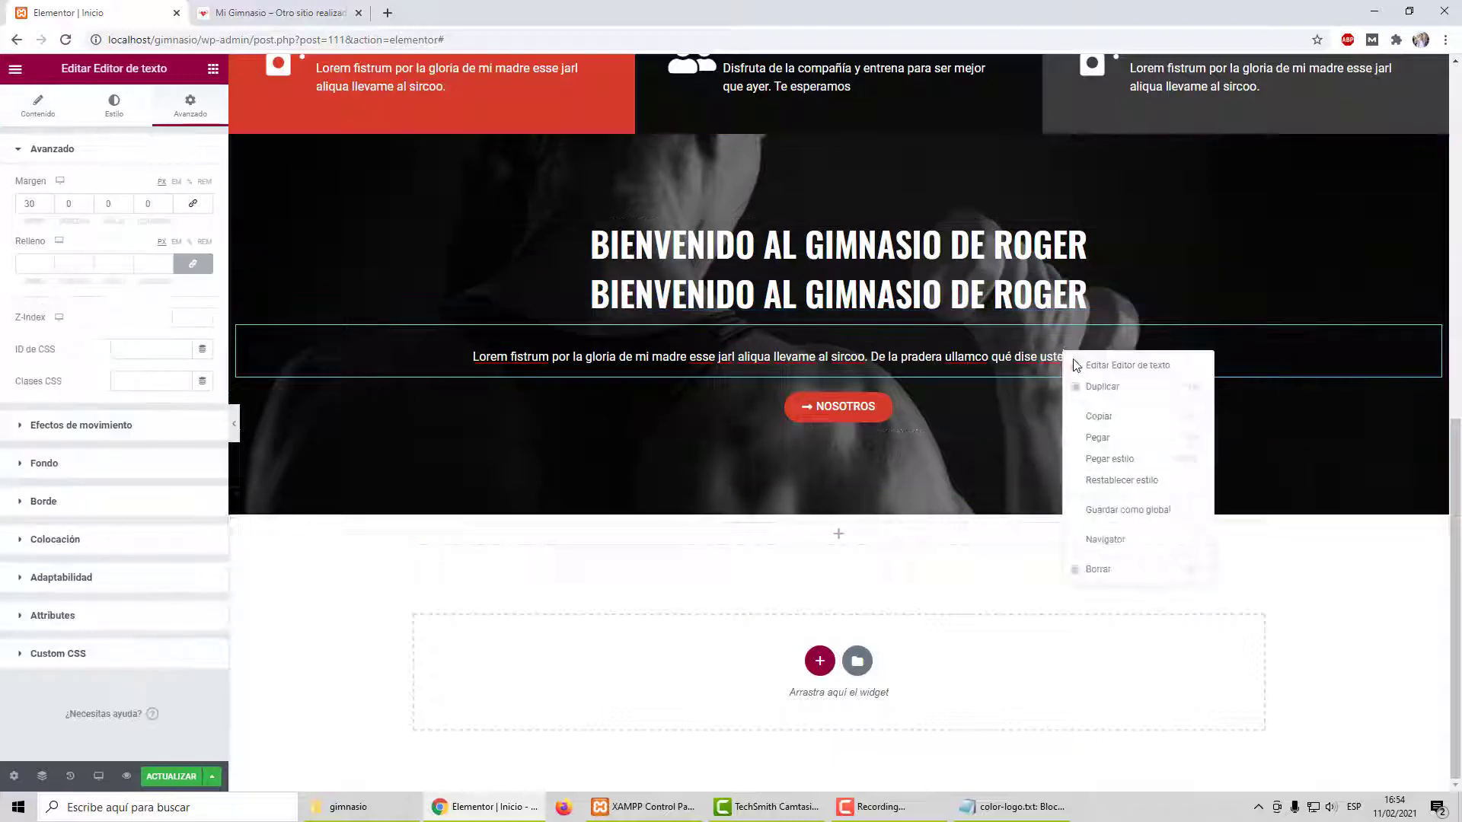
pyautogui.click(1104, 387)
# Step: Color the duplicated heading dark grey #2D2D2D and move it into the empty section below the dumbbell section
pyautogui.click(1087, 260)
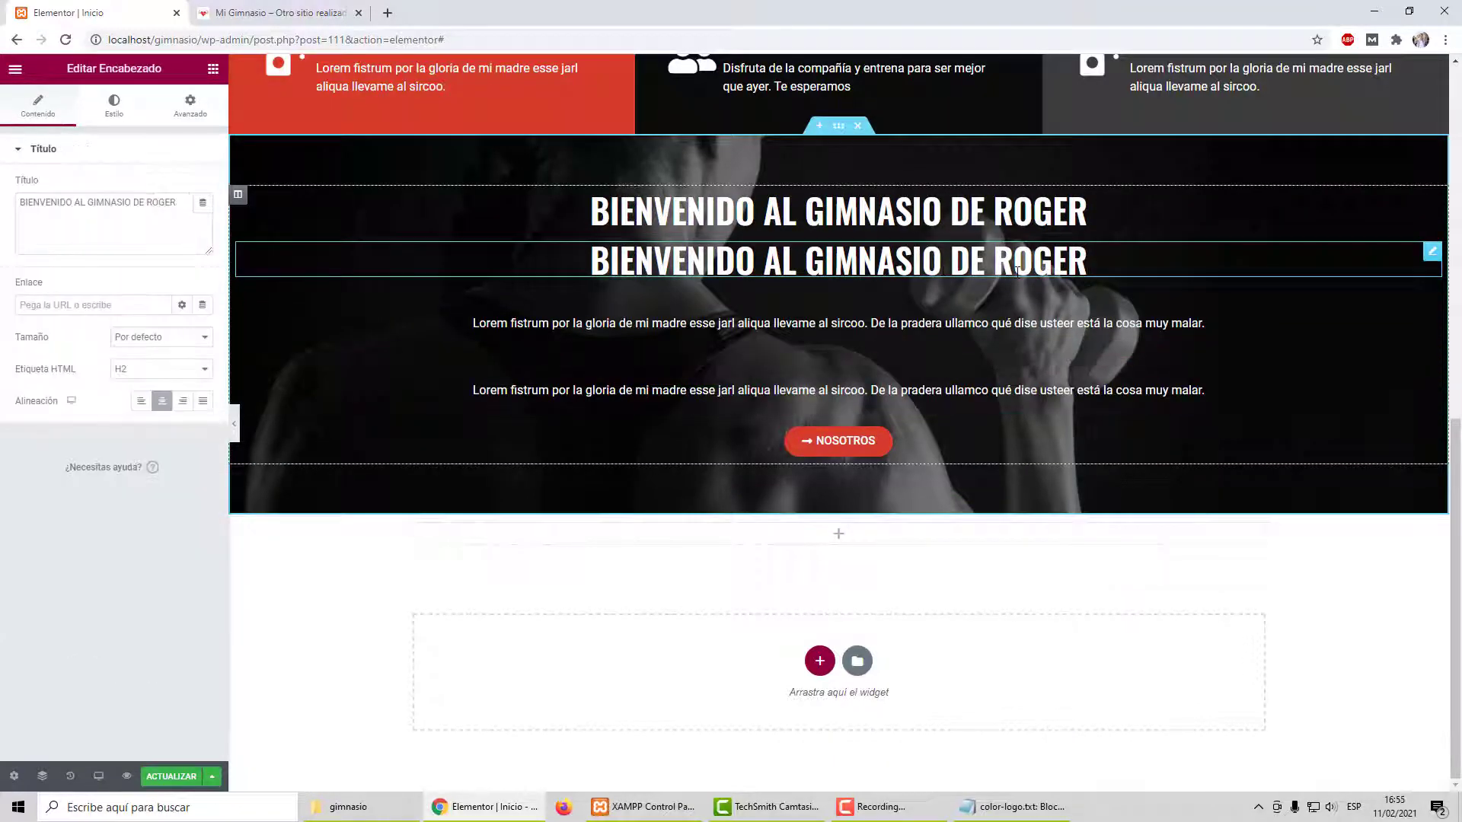
pyautogui.click(115, 118)
pyautogui.click(204, 187)
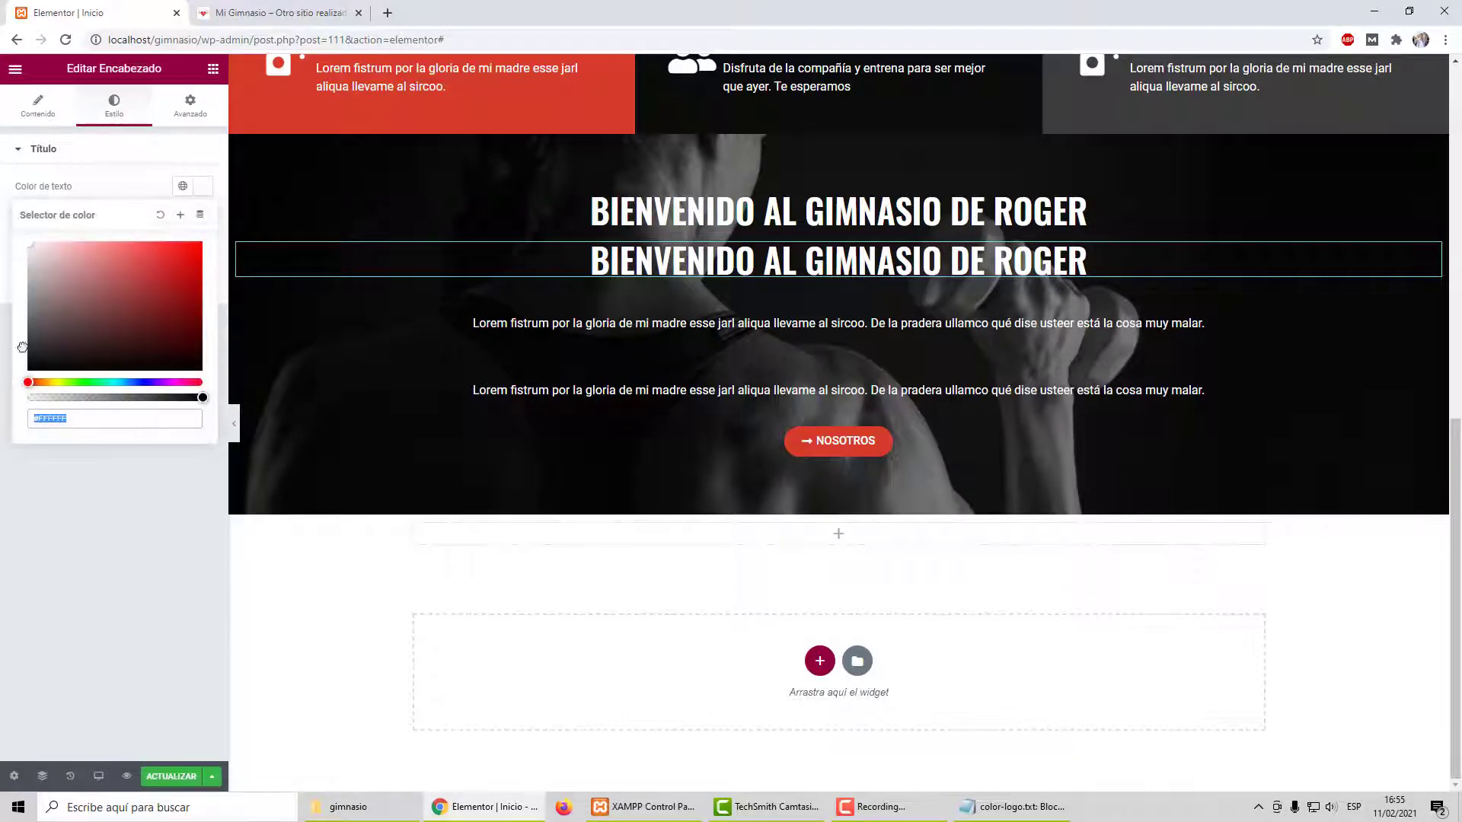
pyautogui.moveTo(22, 347)
pyautogui.mouseDown()
pyautogui.moveTo(4, 396)
pyautogui.moveTo(4, 349)
pyautogui.mouseUp()
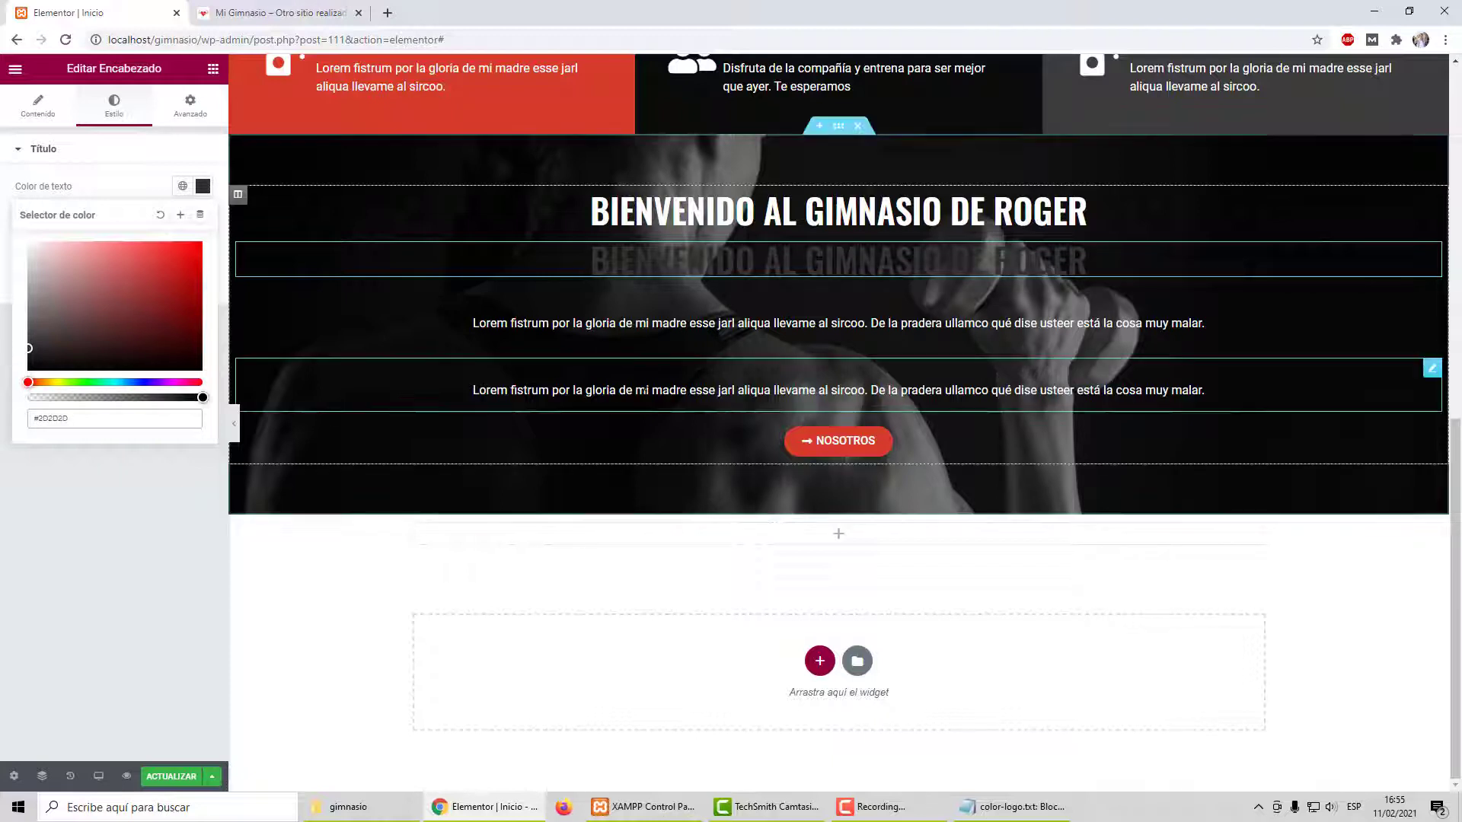
pyautogui.moveTo(1430, 251); pyautogui.dragTo(897, 531)
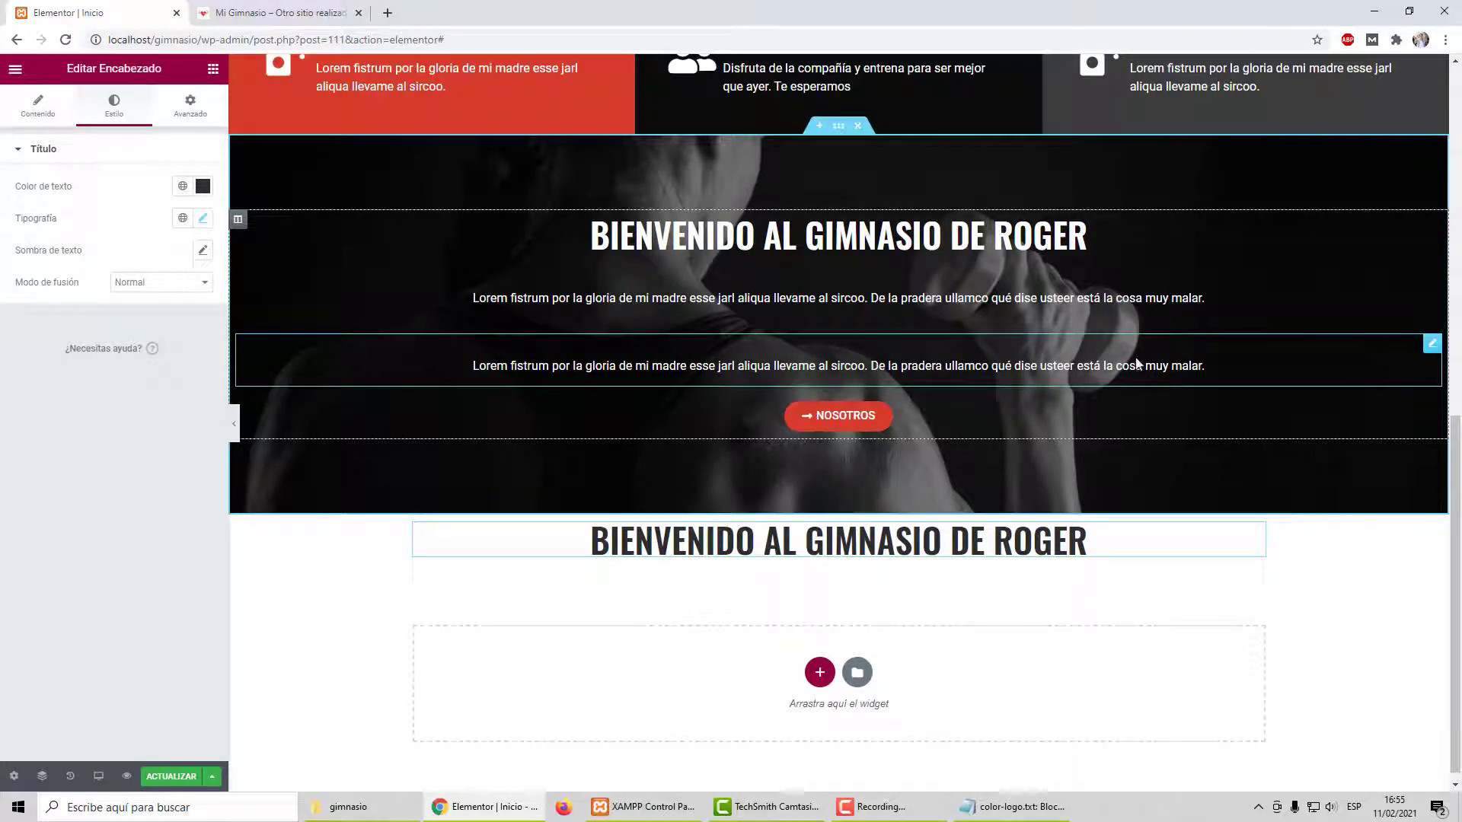
# Step: Color the duplicated paragraph dark grey #272727 and move it below the dark heading in the new section
pyautogui.click(1090, 369)
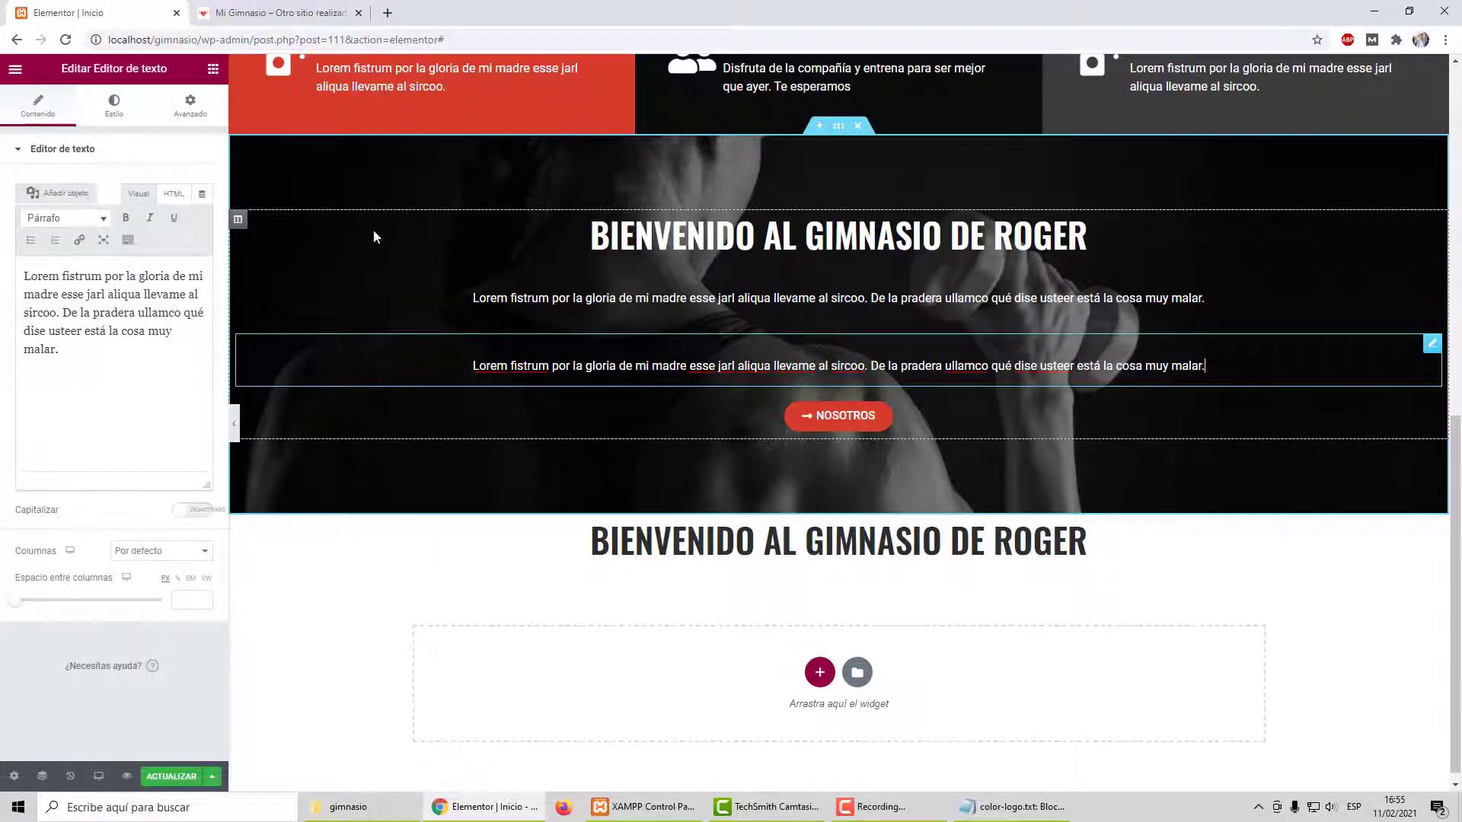
pyautogui.click(115, 113)
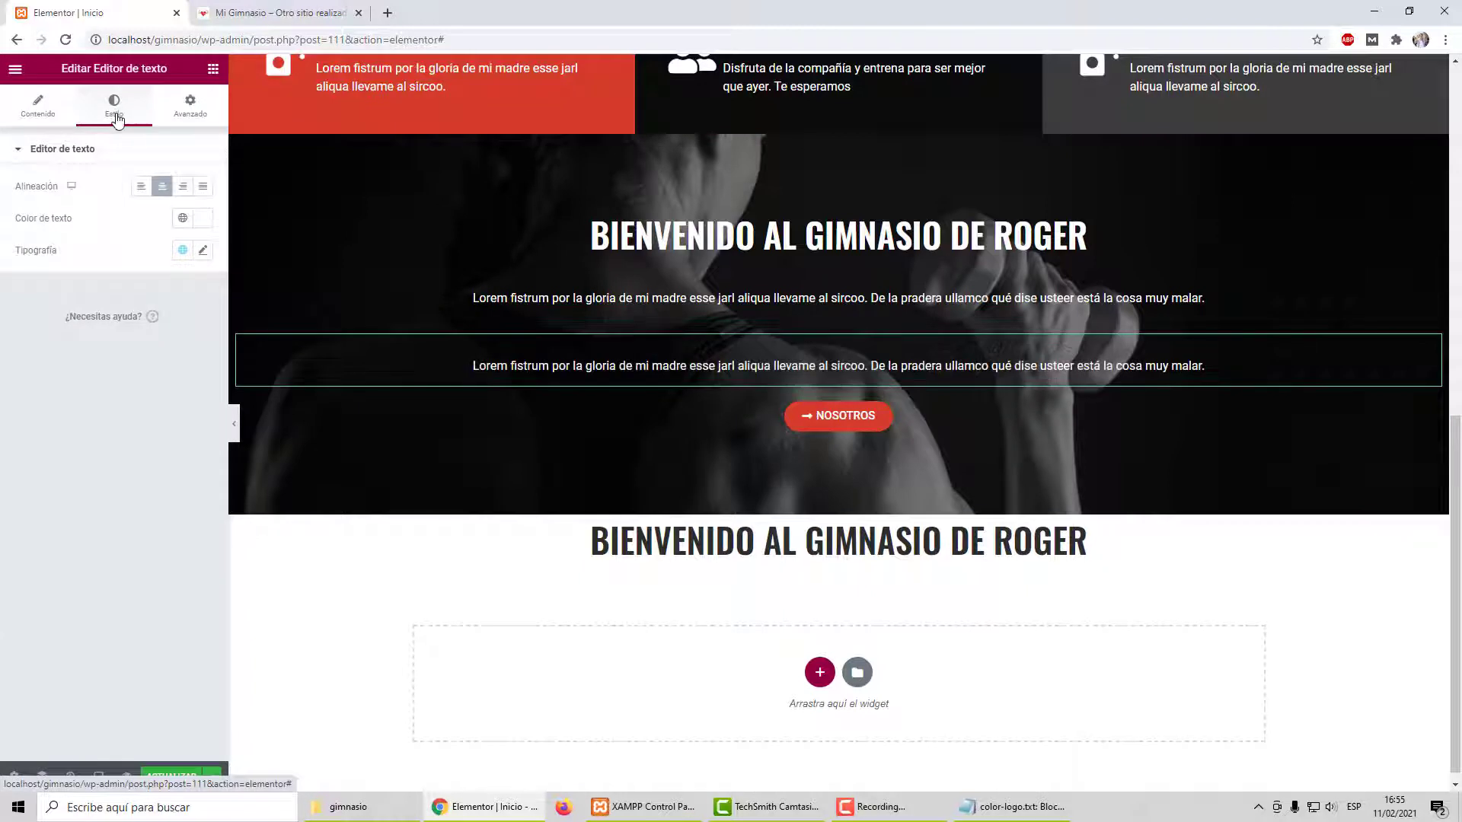
pyautogui.click(203, 217)
pyautogui.moveTo(112, 324); pyautogui.dragTo(9, 390)
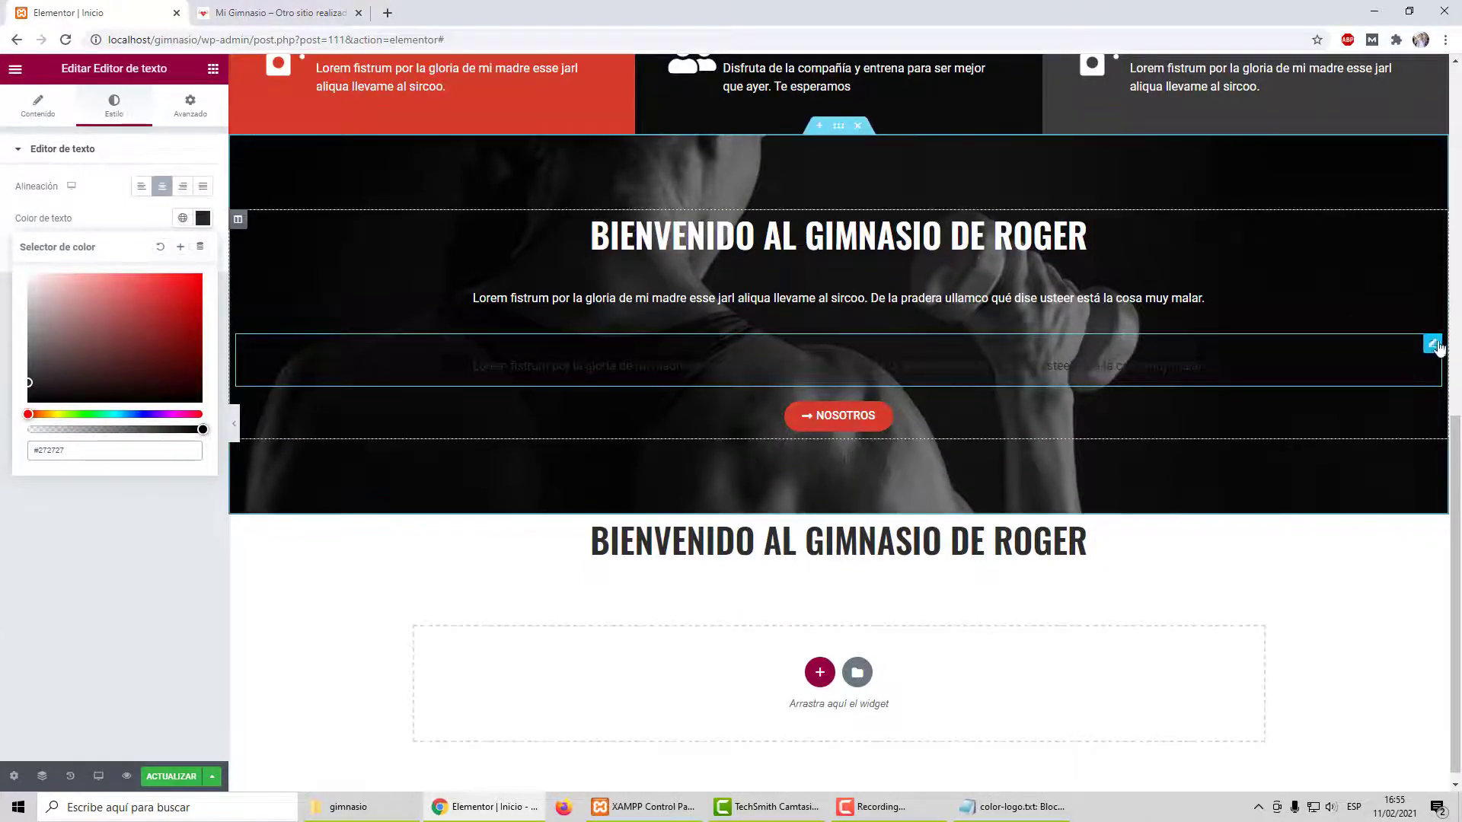
pyautogui.moveTo(1430, 340); pyautogui.dragTo(926, 570)
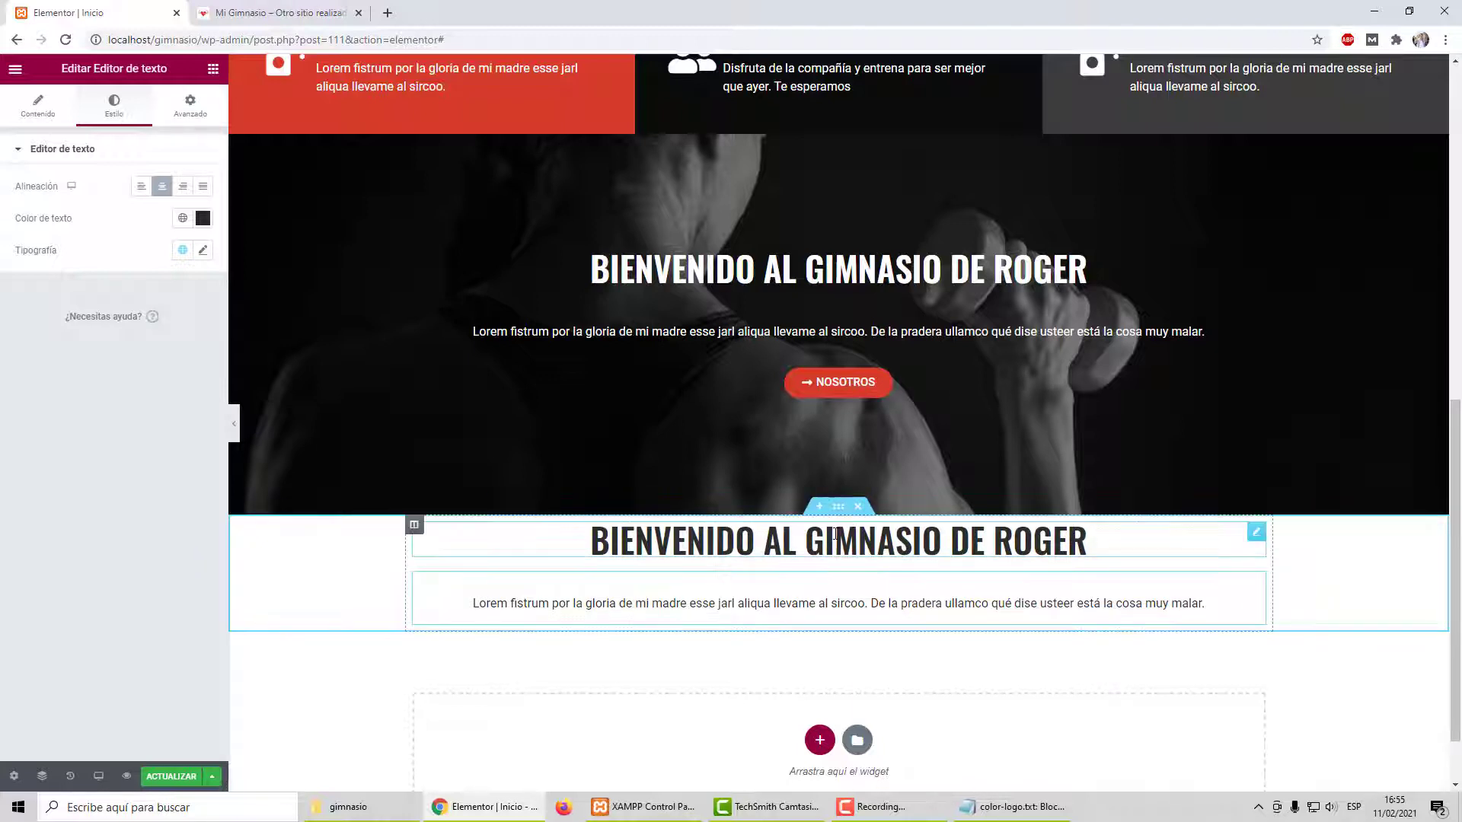
# Step: Add a 50 px spacer above the dark heading in the new section and preview the page at full width
pyautogui.click(213, 68)
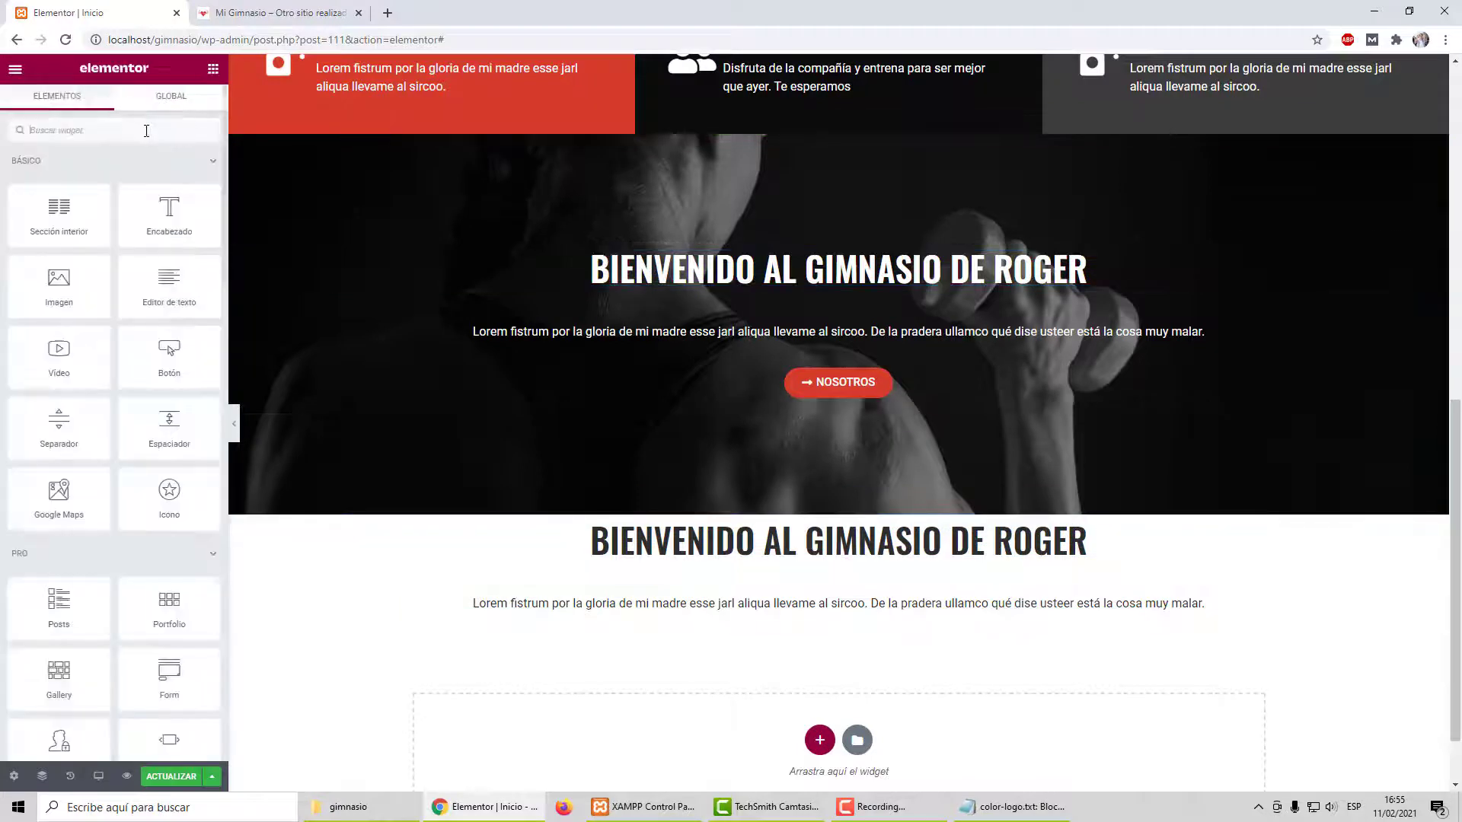
pyautogui.click(136, 133)
pyautogui.write('esp')
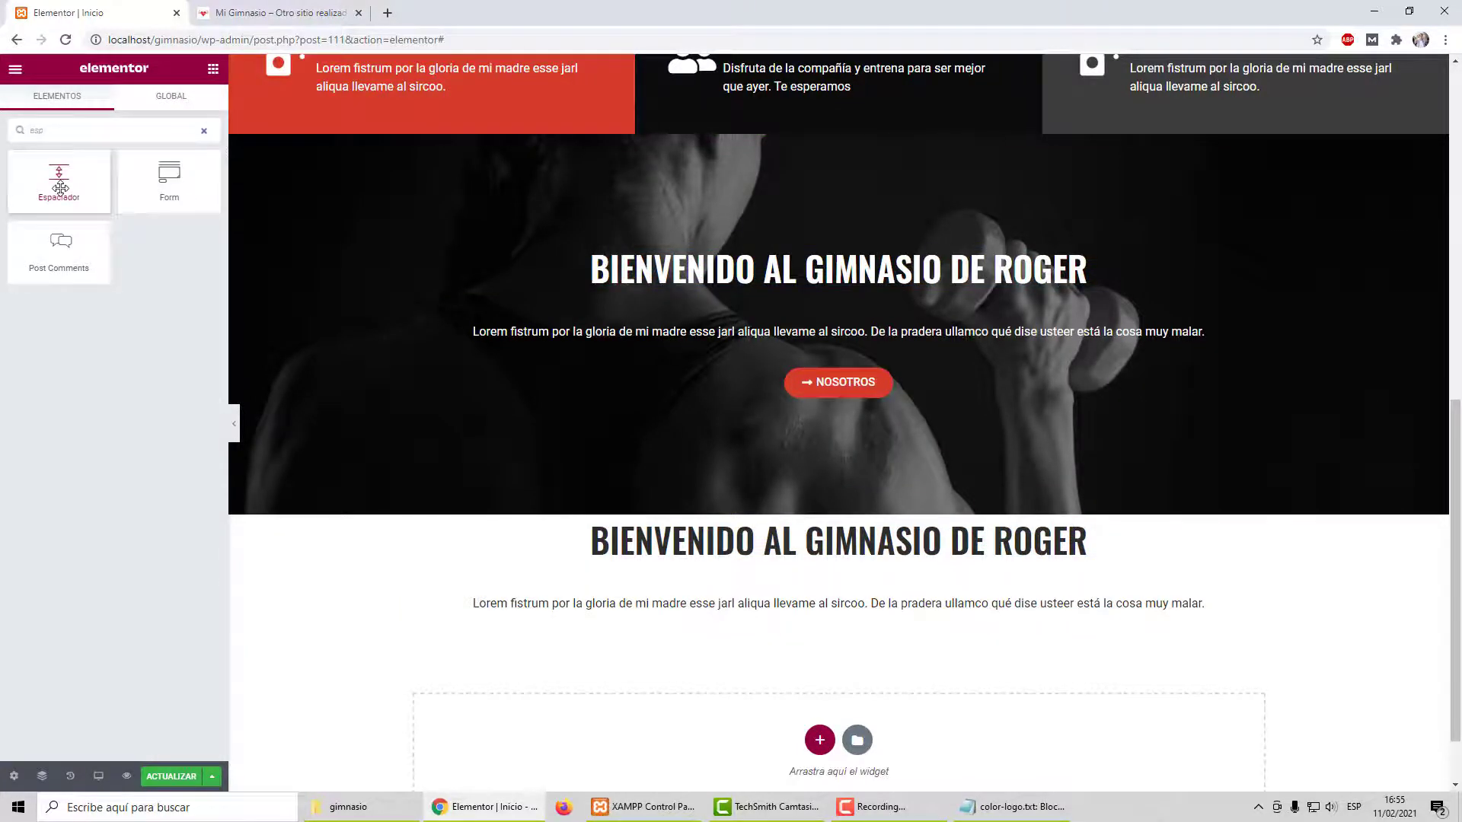
pyautogui.moveTo(59, 179); pyautogui.dragTo(789, 543)
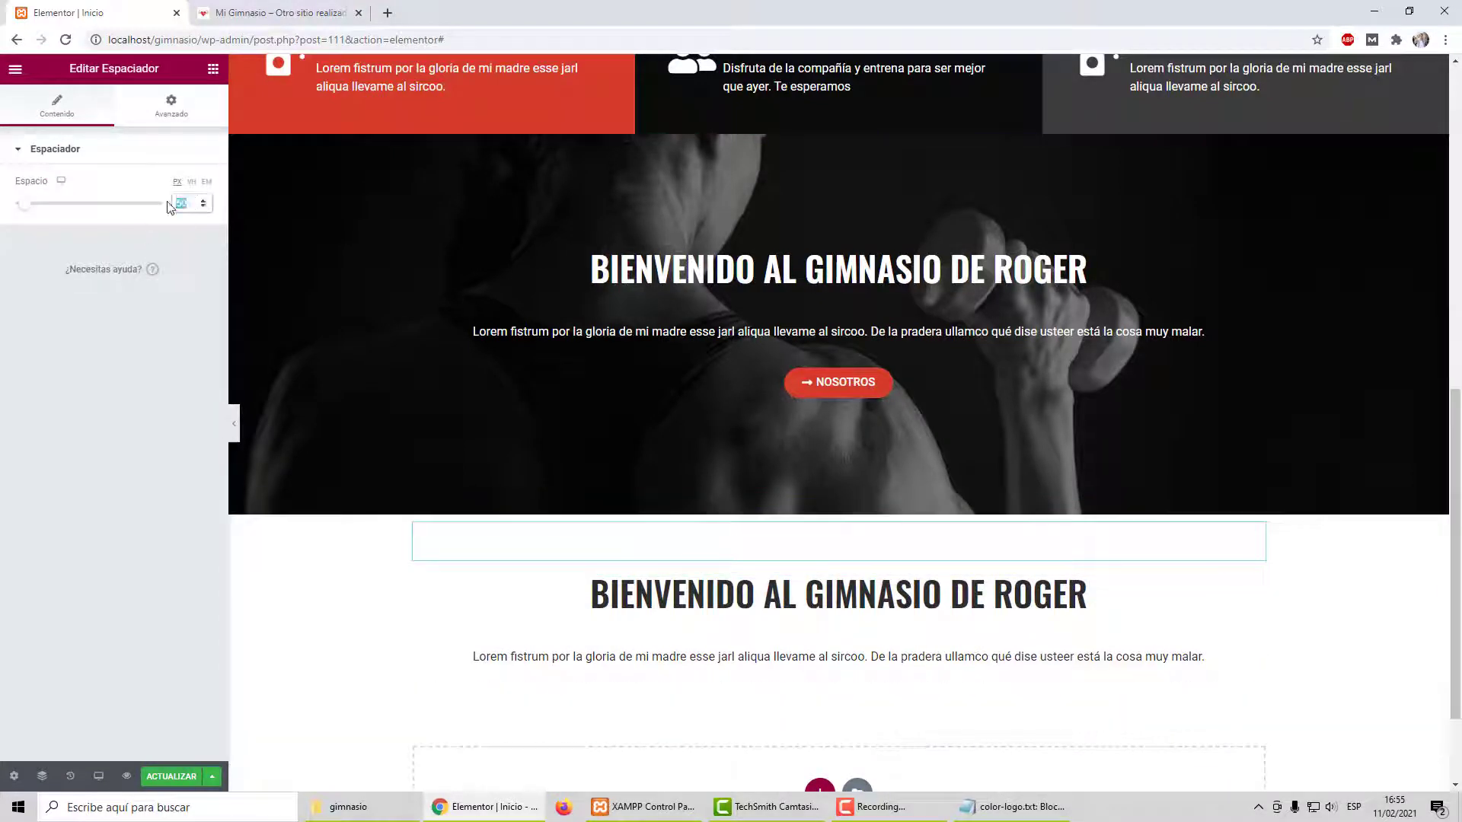
pyautogui.click(234, 424)
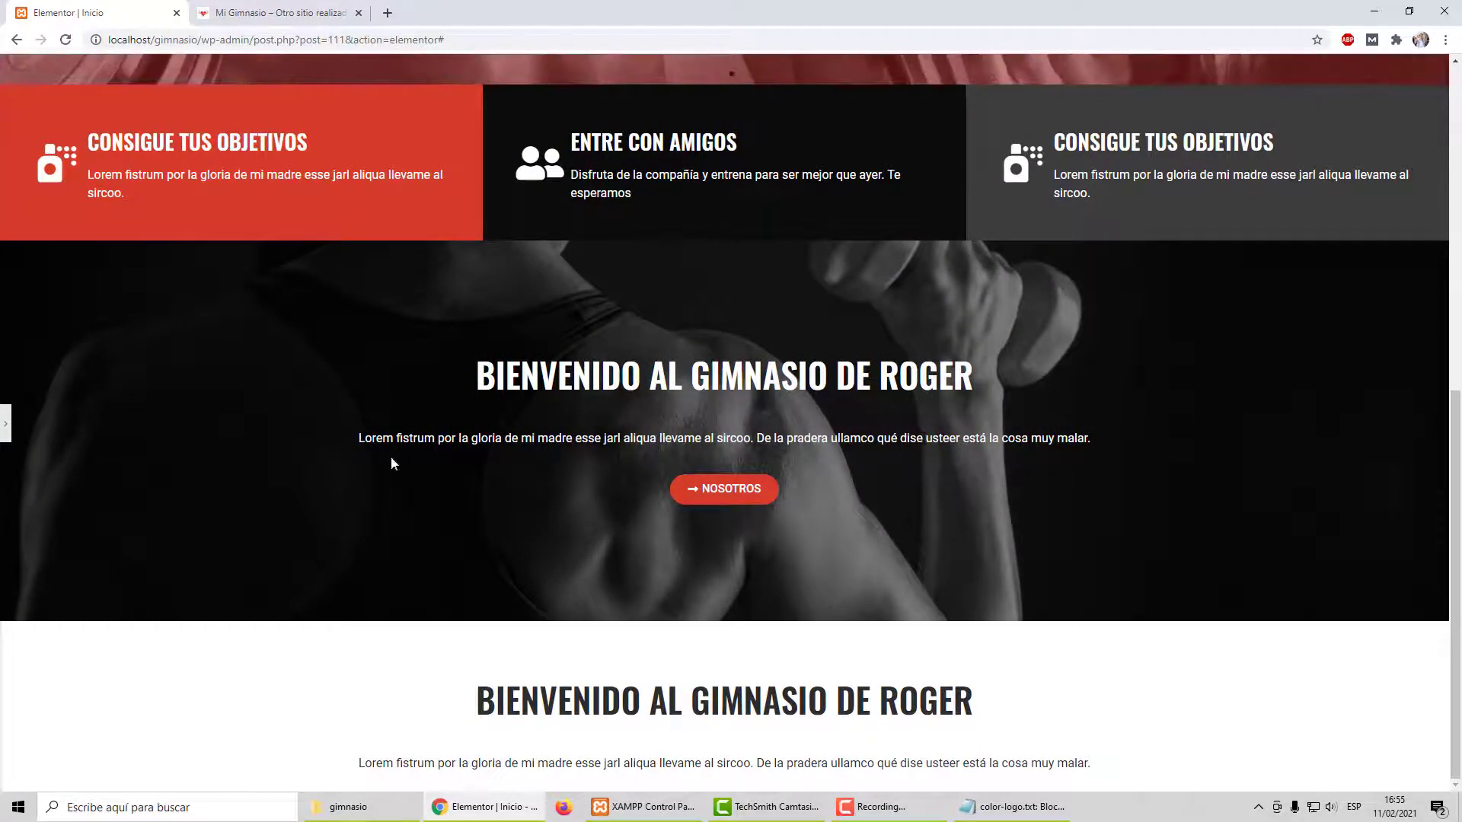
pyautogui.click(6, 423)
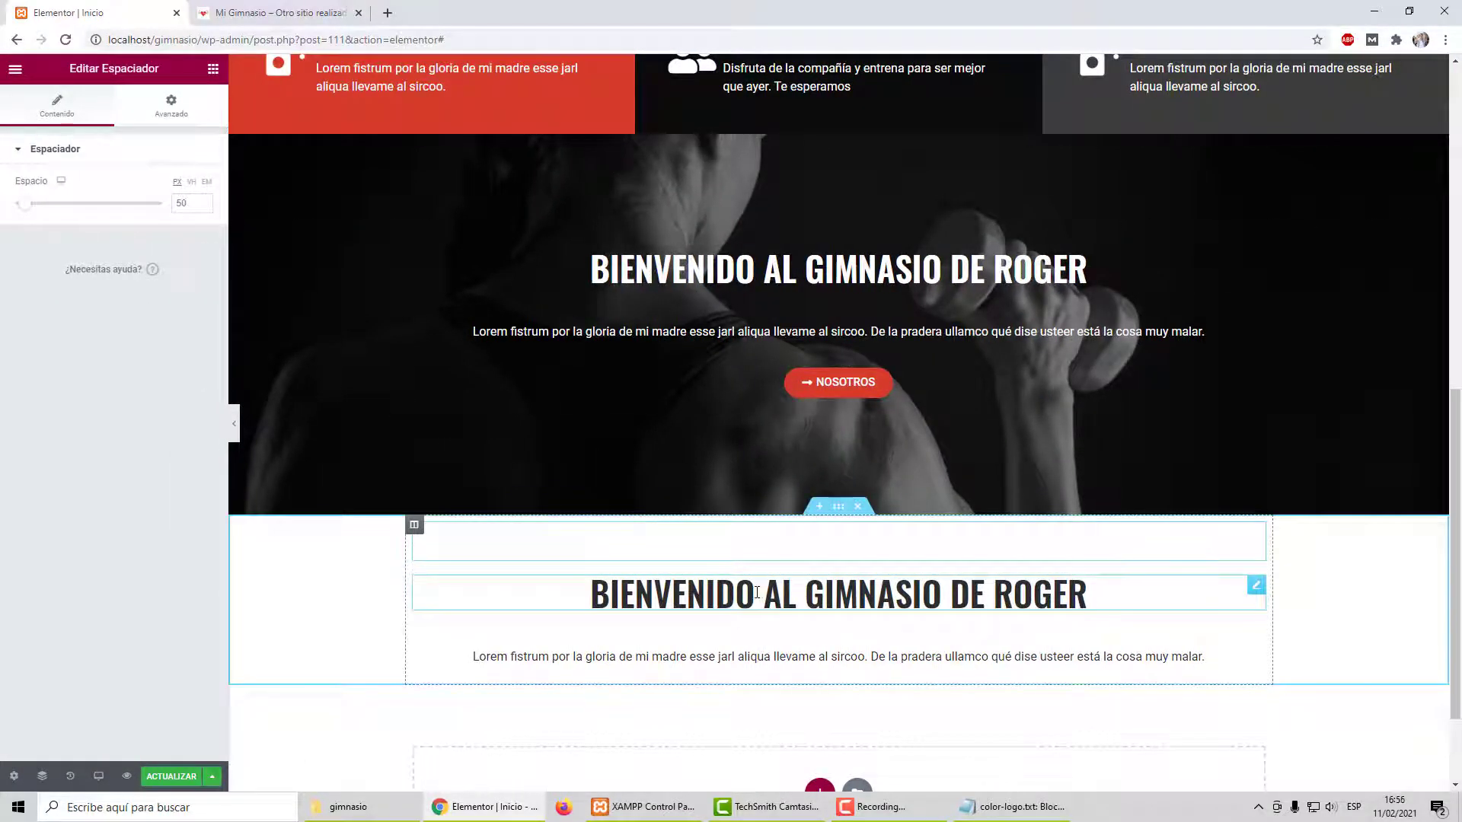
# Step: Add an empty section with three equal columns below the dark heading and paragraph
pyautogui.scroll(-2, 757, 592)
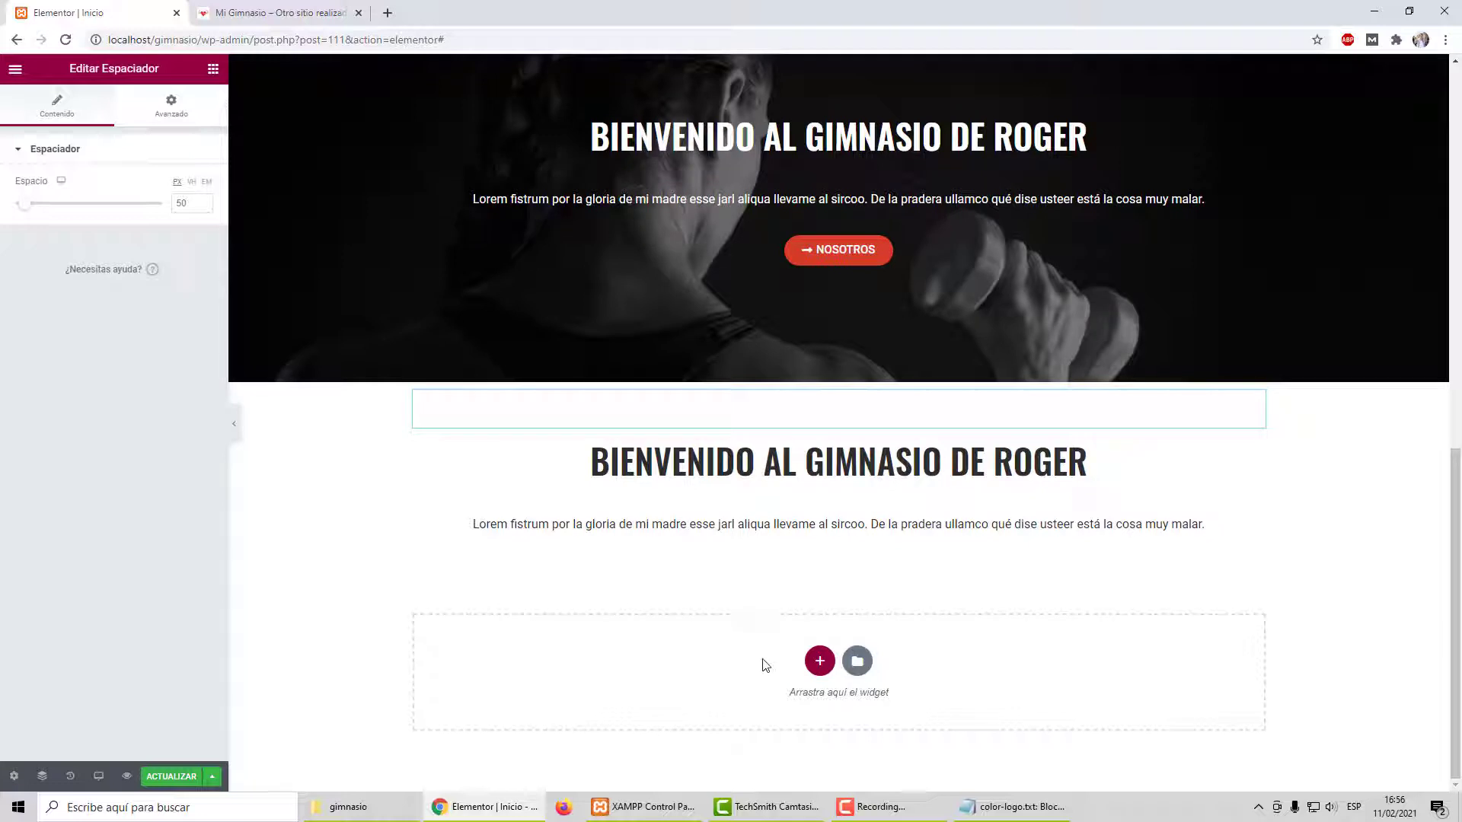
pyautogui.click(814, 665)
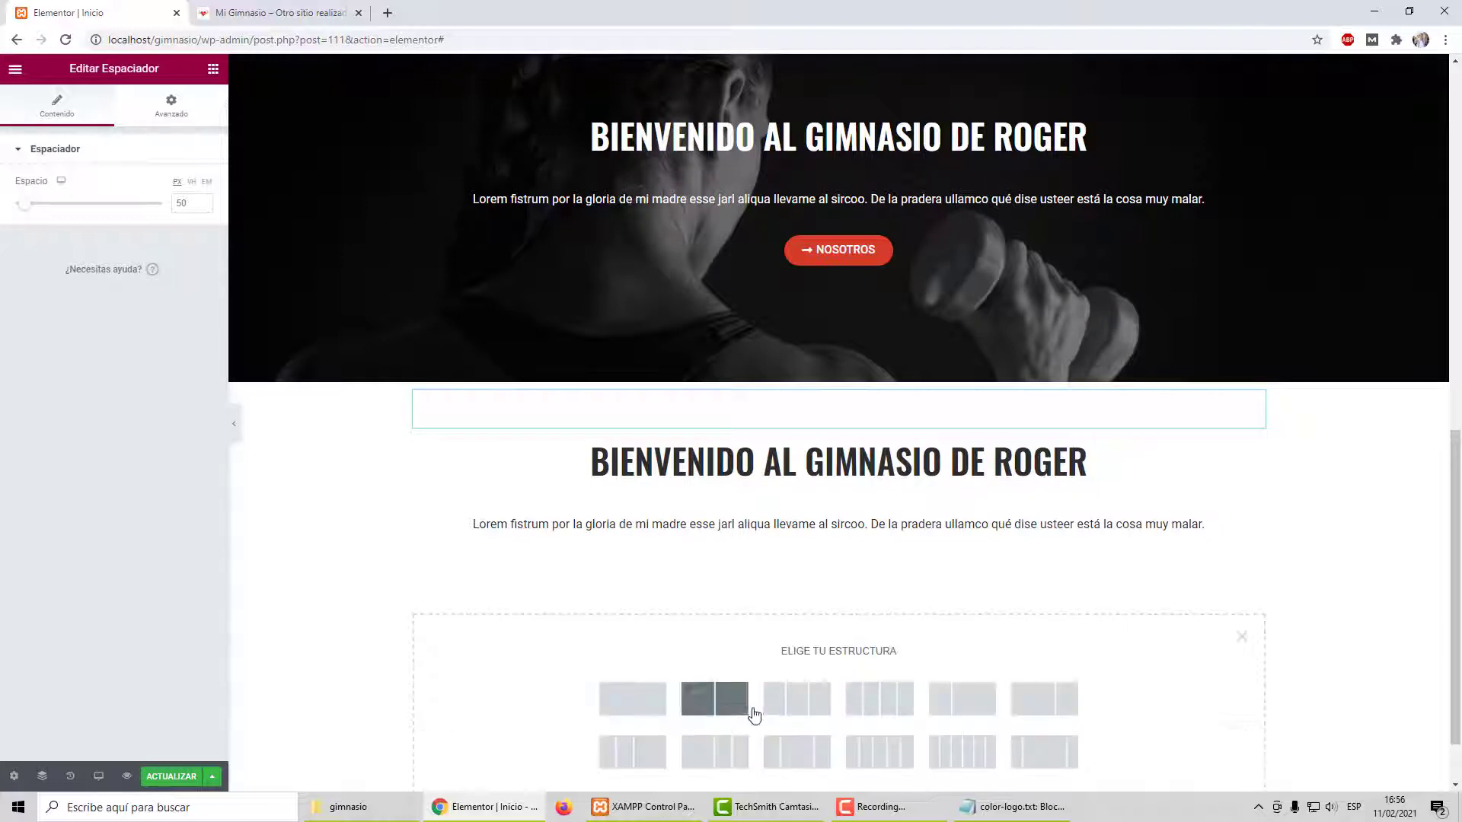
pyautogui.click(804, 705)
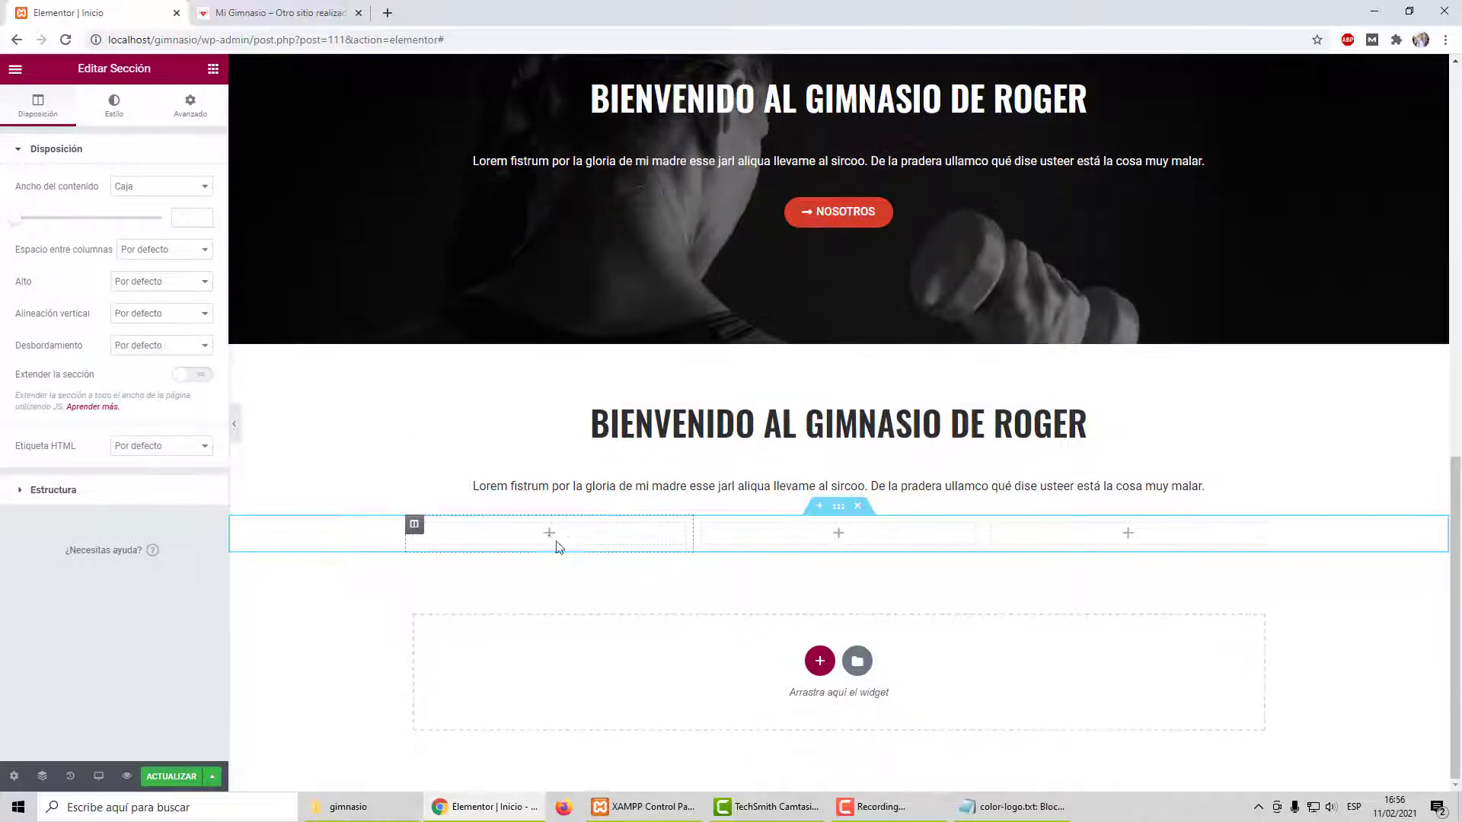
# Step: Place a Call to Action widget in the first of the three columns and set its skin to Cover
pyautogui.click(549, 537)
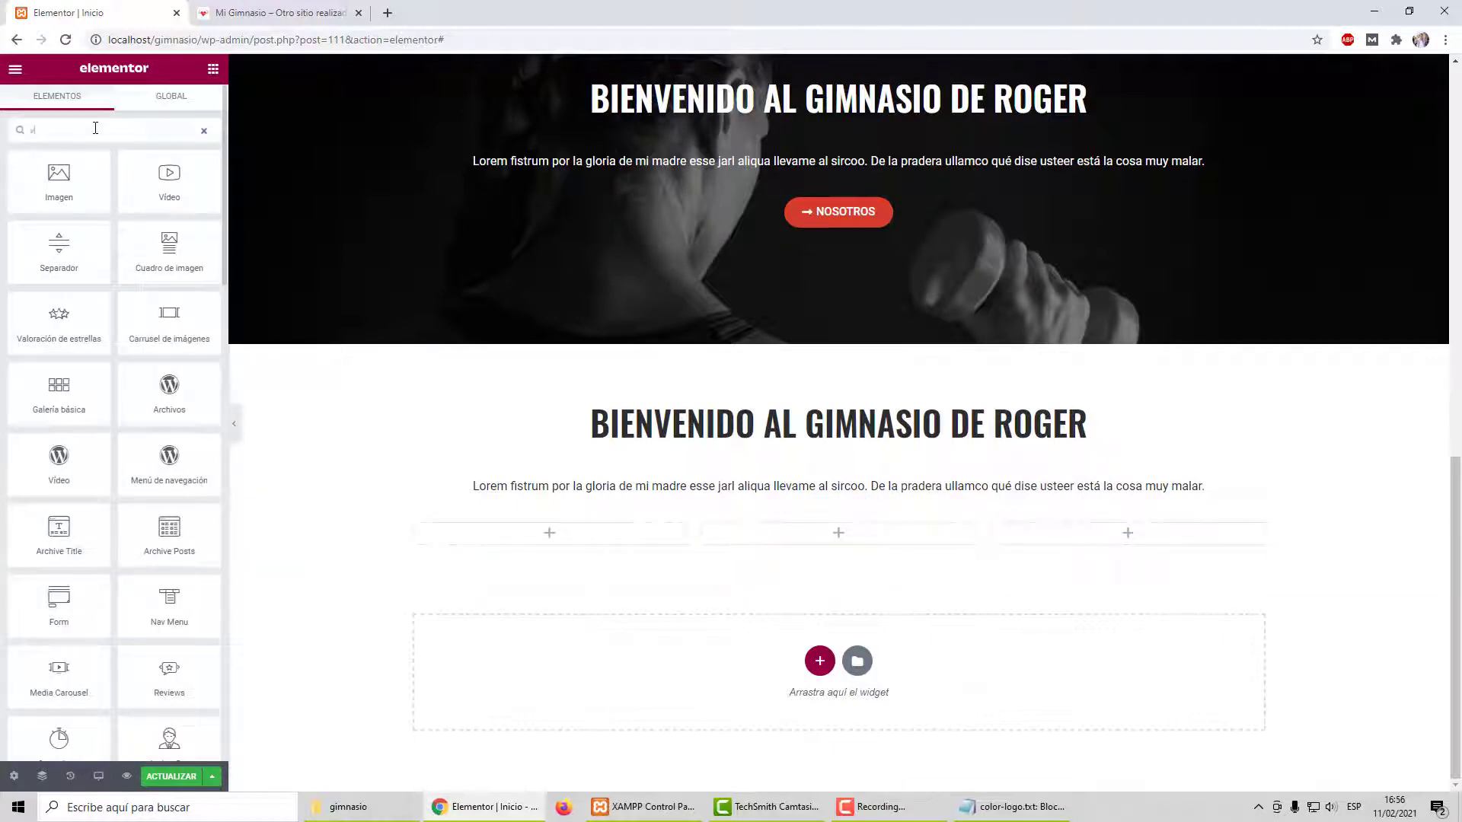
pyautogui.press('BackSpace')
pyautogui.write('call')
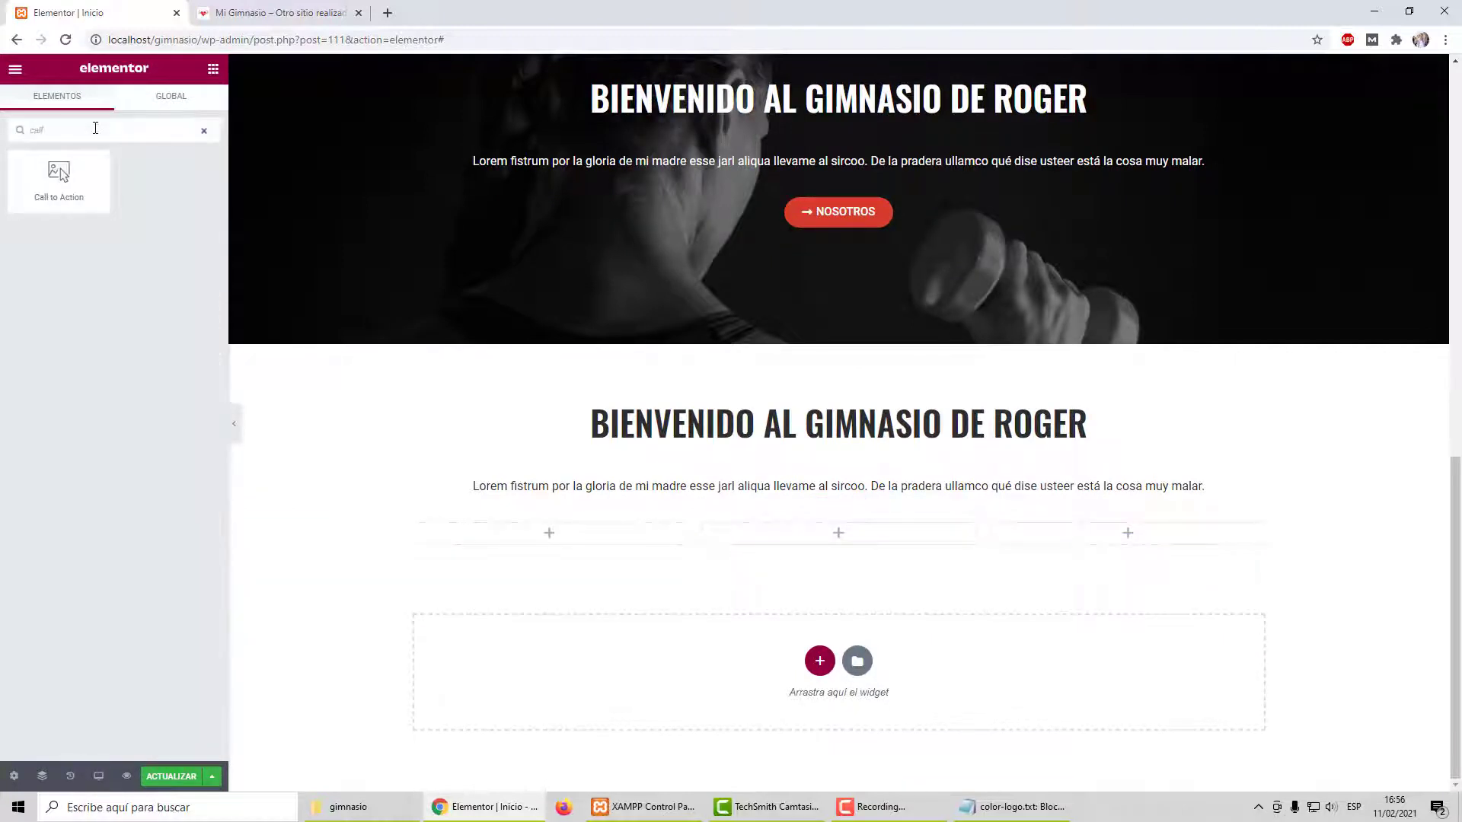
pyautogui.moveTo(80, 180); pyautogui.dragTo(535, 542)
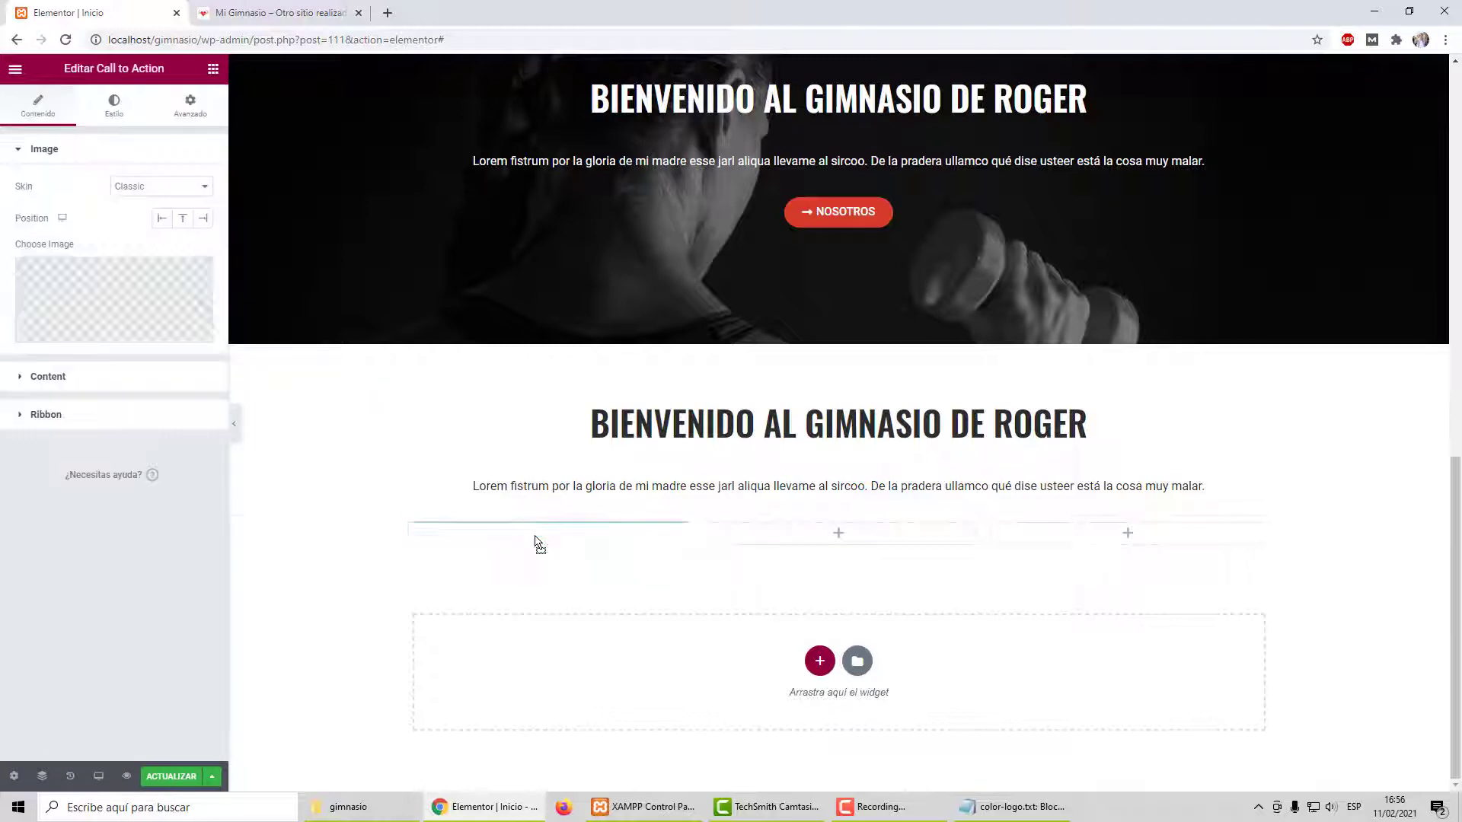
pyautogui.scroll(-3, 825, 556)
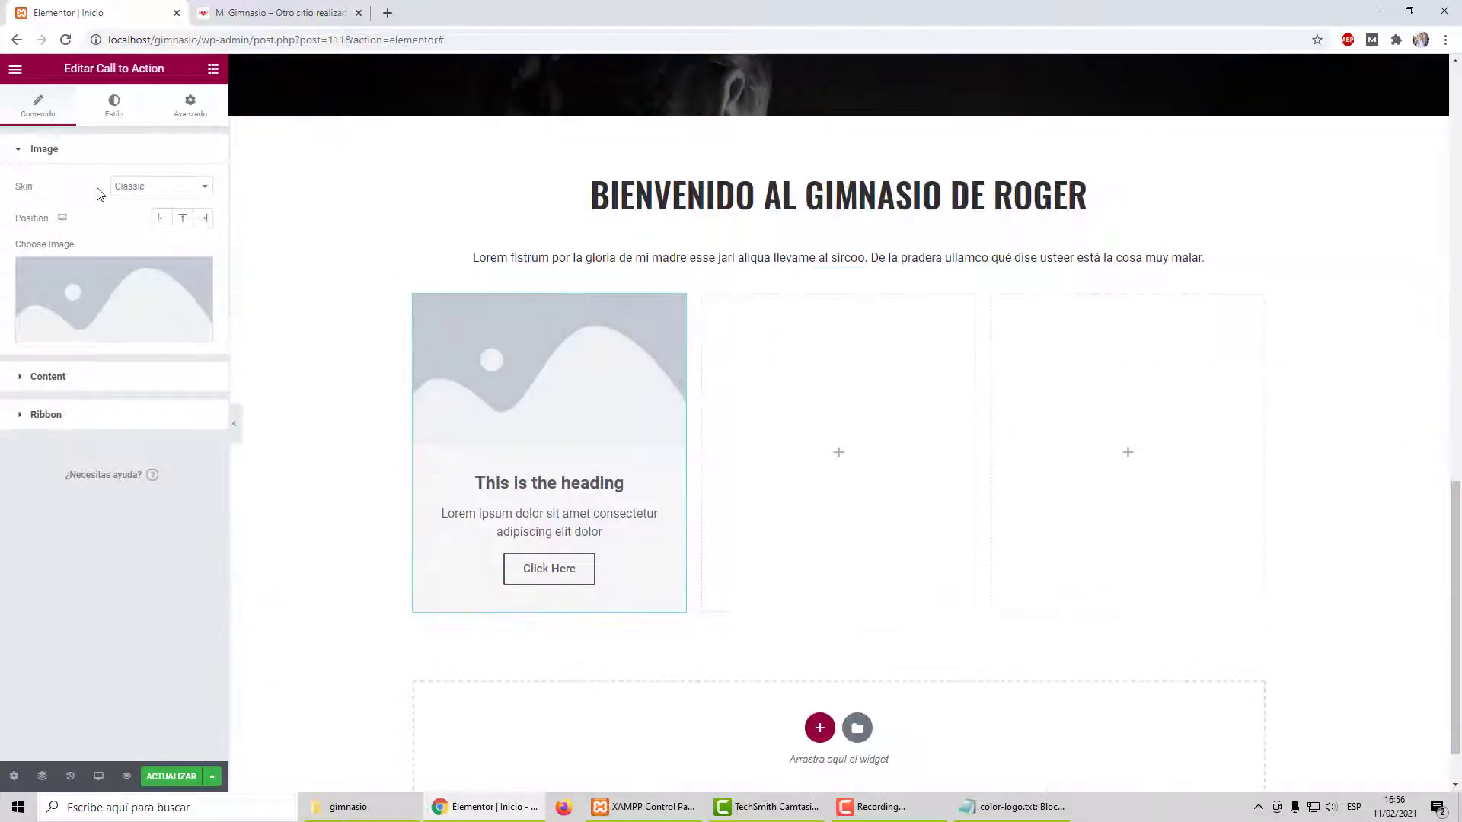
pyautogui.click(130, 185)
pyautogui.click(131, 200)
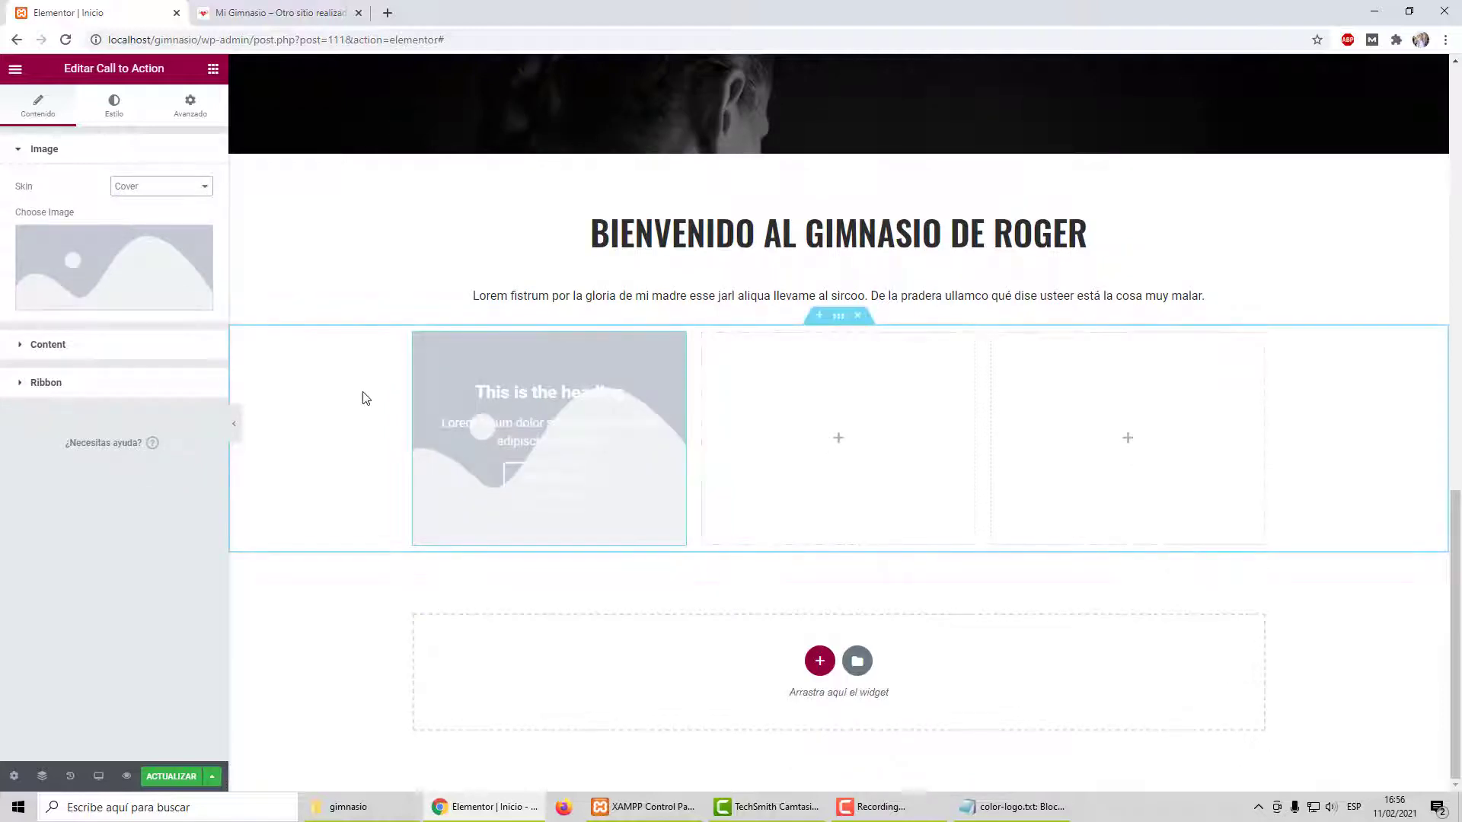
# Step: Use gimnasio-pesas.jpg as the Call to Action image and adjust its image size, trying Medium - 300 x 300
pyautogui.moveTo(91, 255)
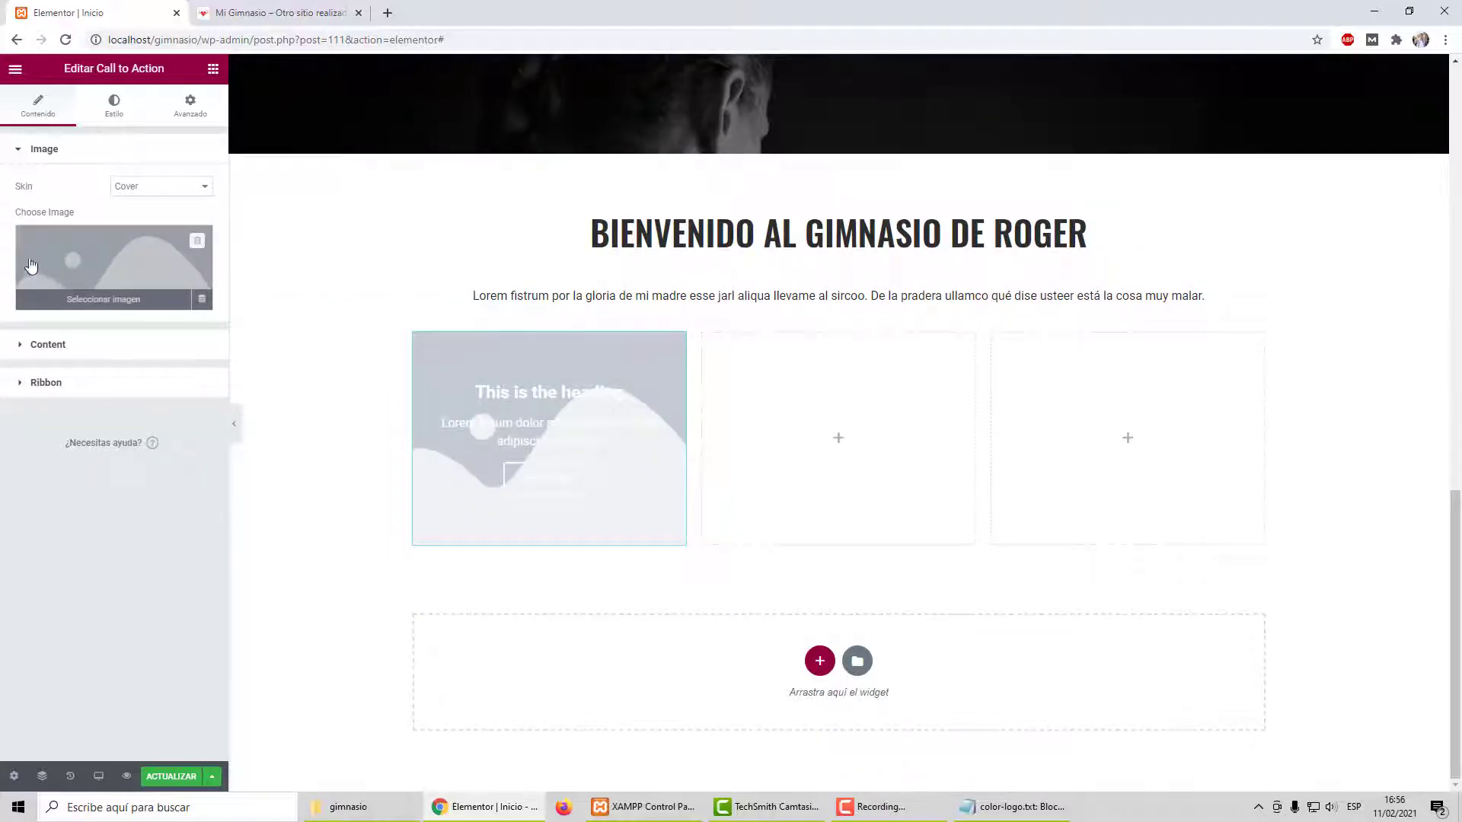
pyautogui.click(46, 262)
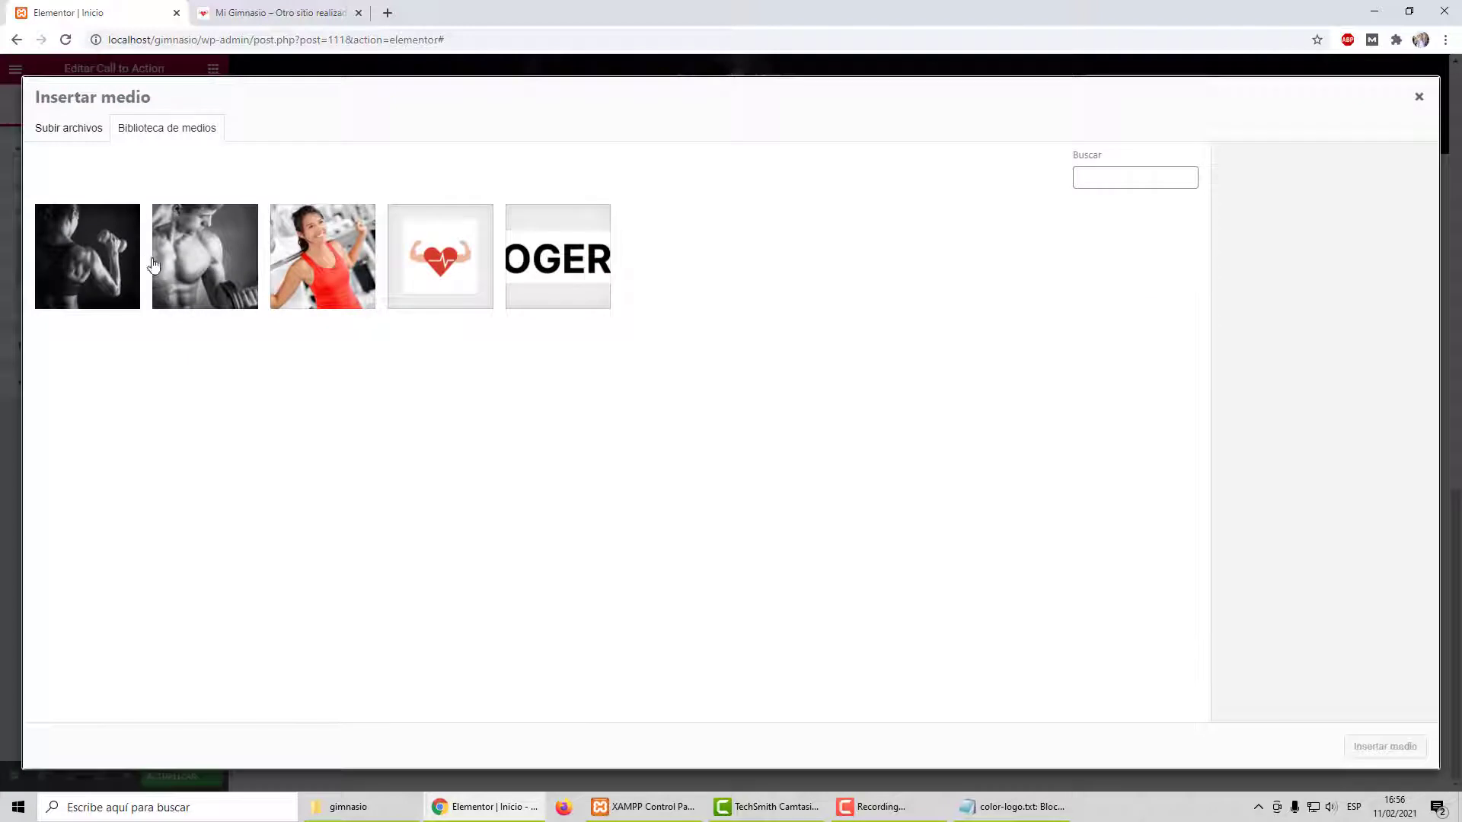
pyautogui.click(323, 271)
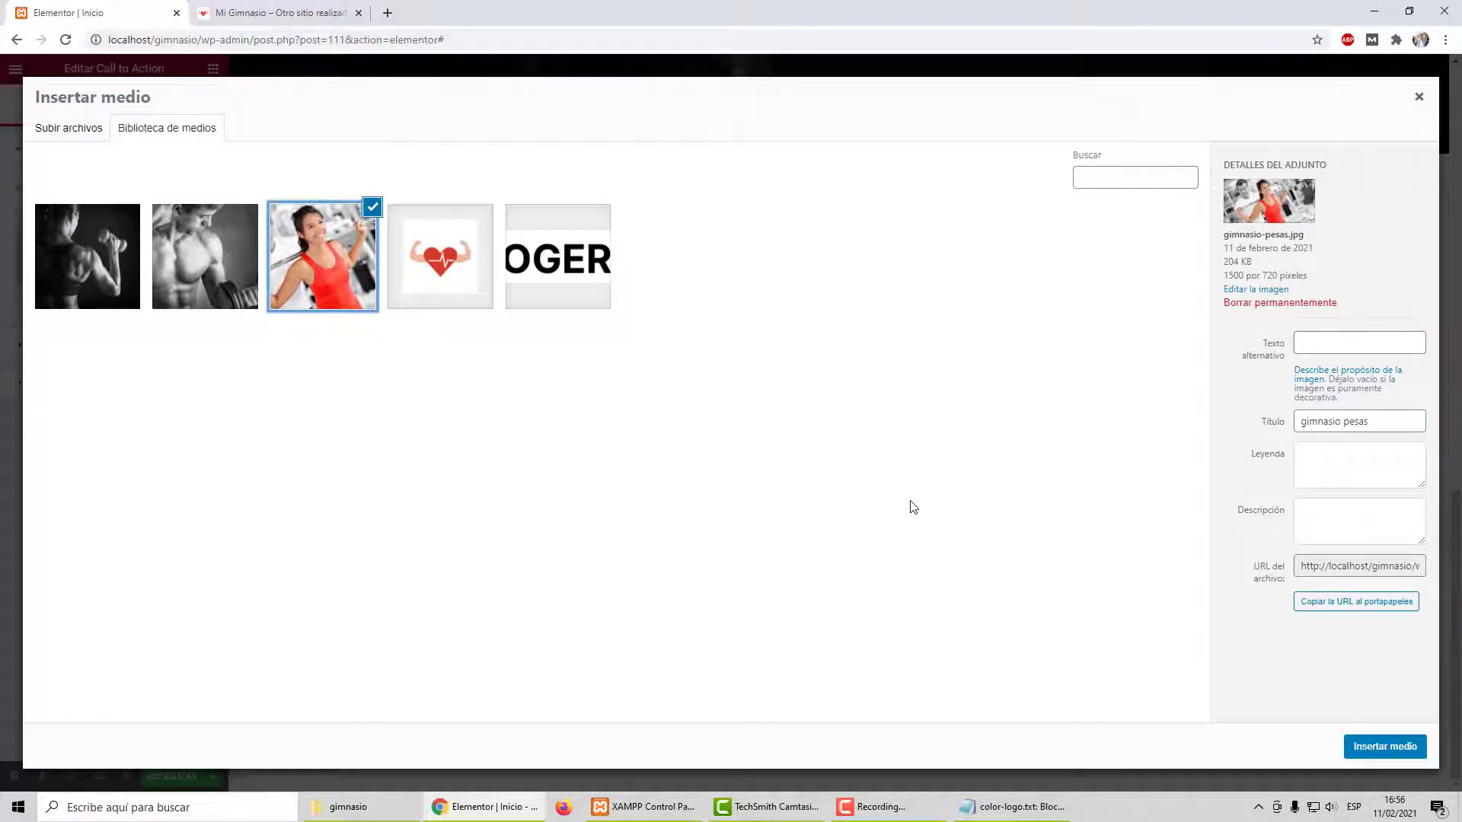
pyautogui.click(1385, 748)
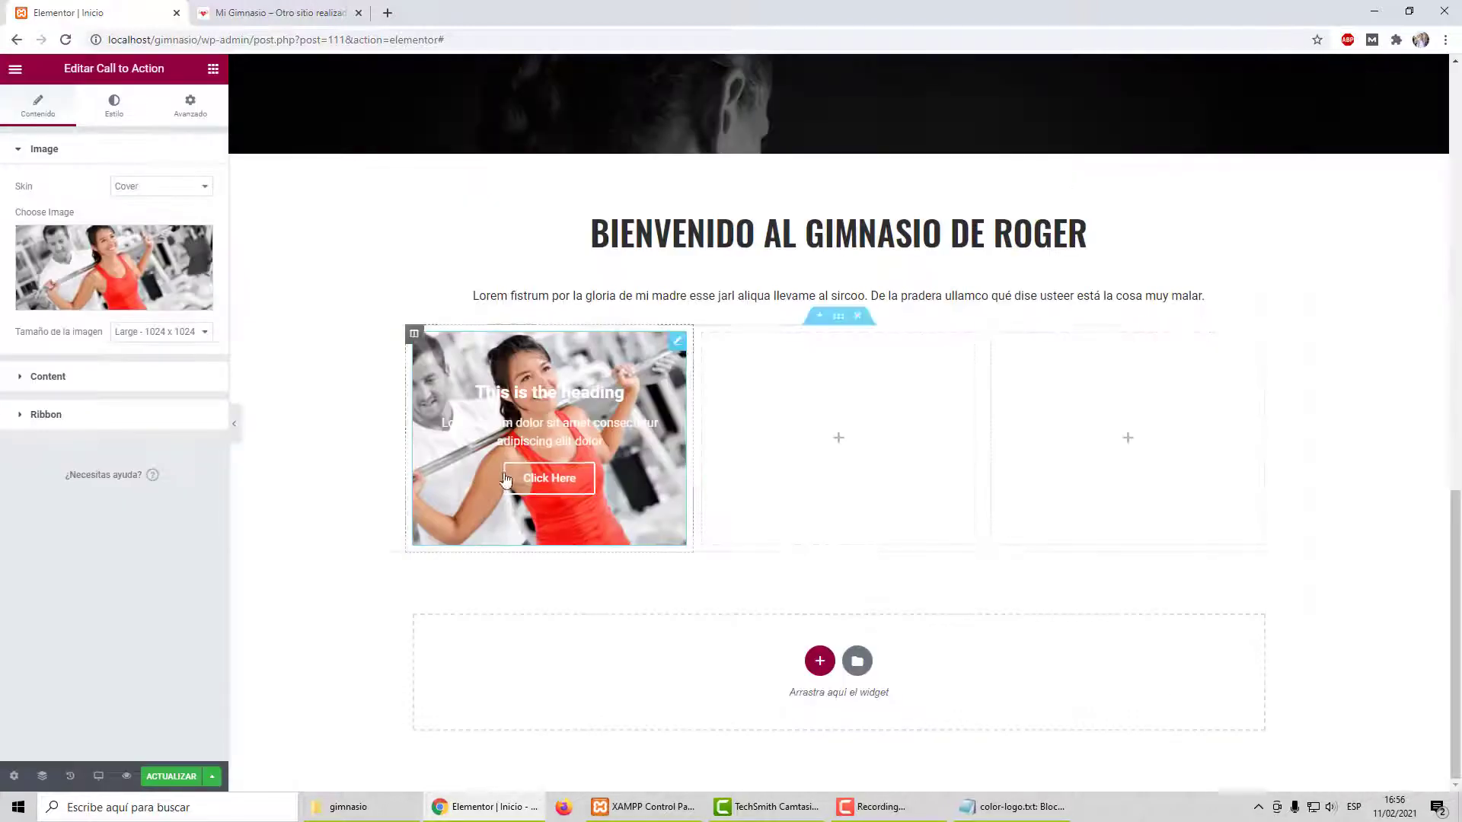
pyautogui.click(149, 333)
pyautogui.click(149, 361)
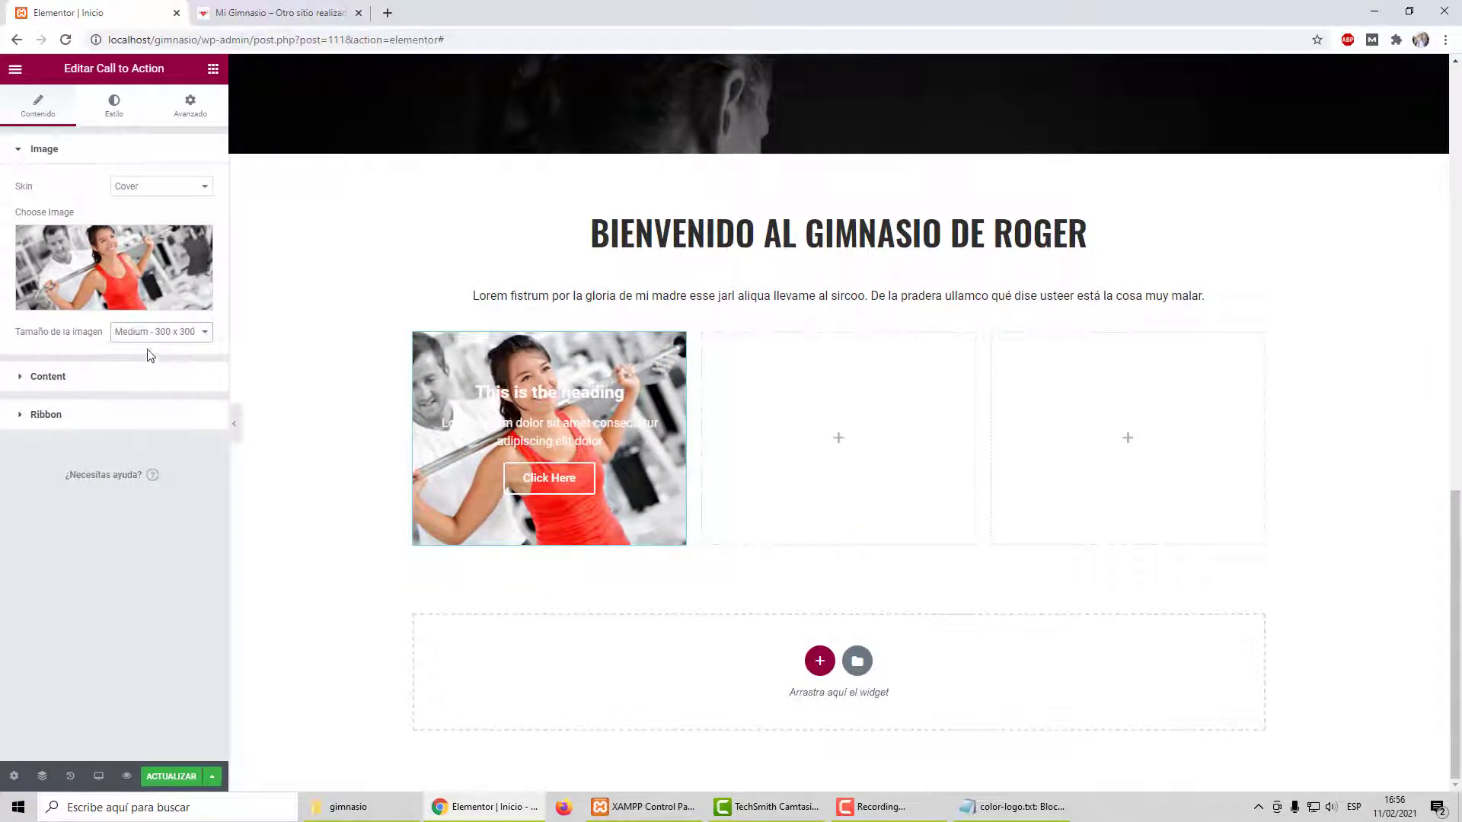
pyautogui.click(150, 336)
pyautogui.click(155, 373)
# Step: Check the service names in the live site's Services menu, title the Call to Action "BAILES Y AEROBICOS" and clear its description
pyautogui.click(93, 377)
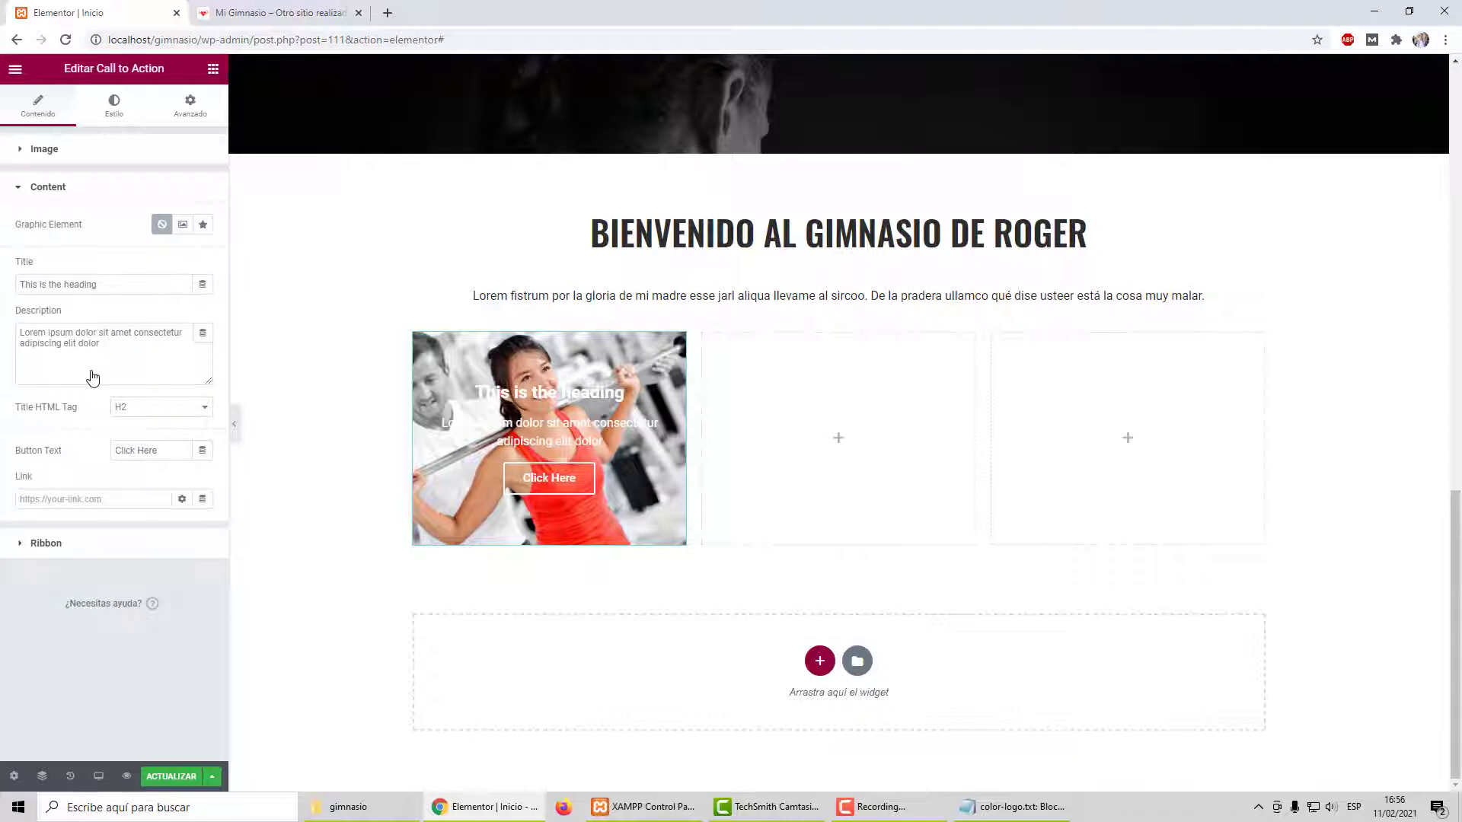
pyautogui.click(282, 12)
pyautogui.scroll(2, 891, 229)
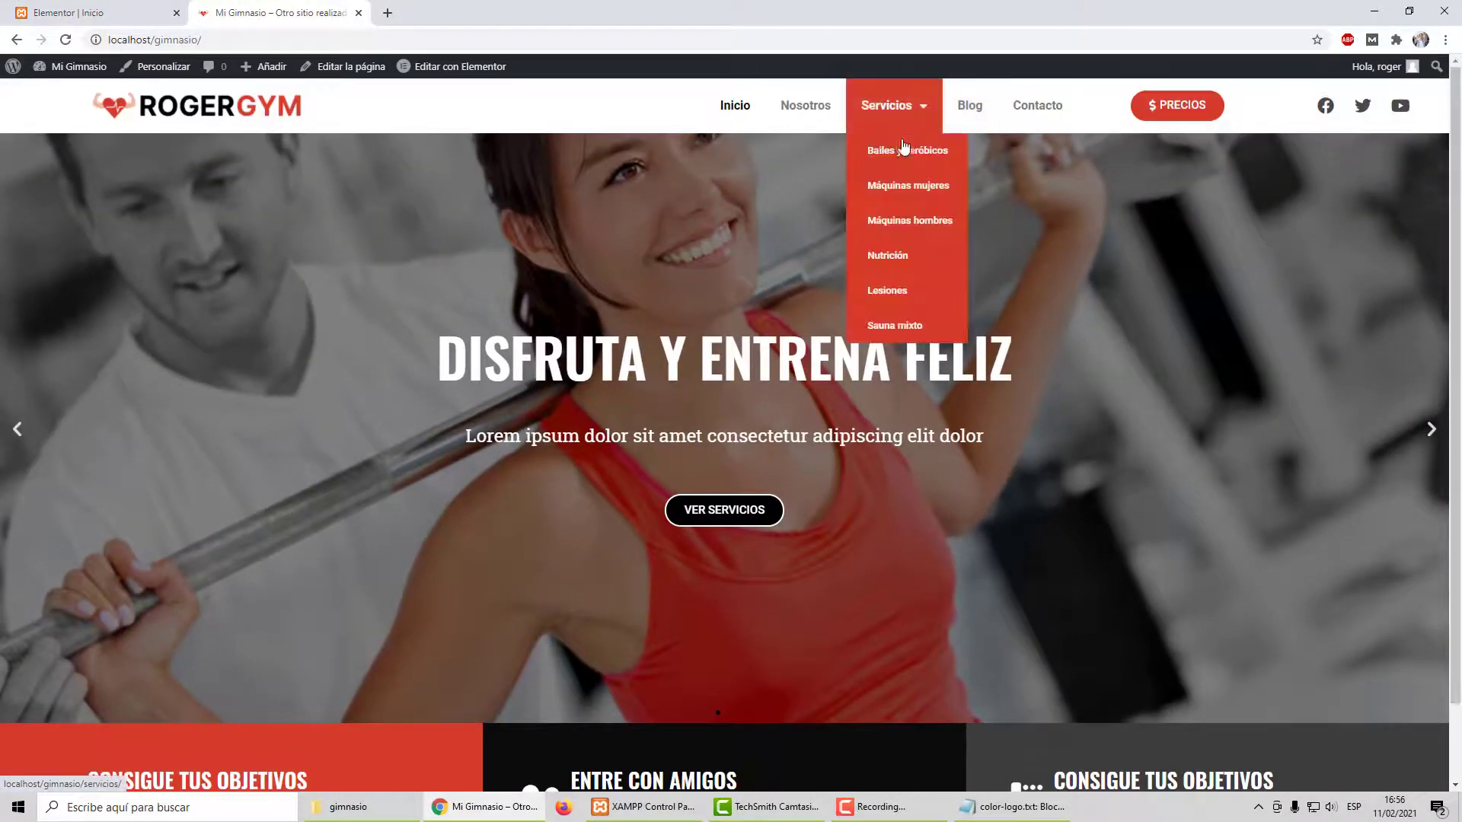
pyautogui.click(68, 12)
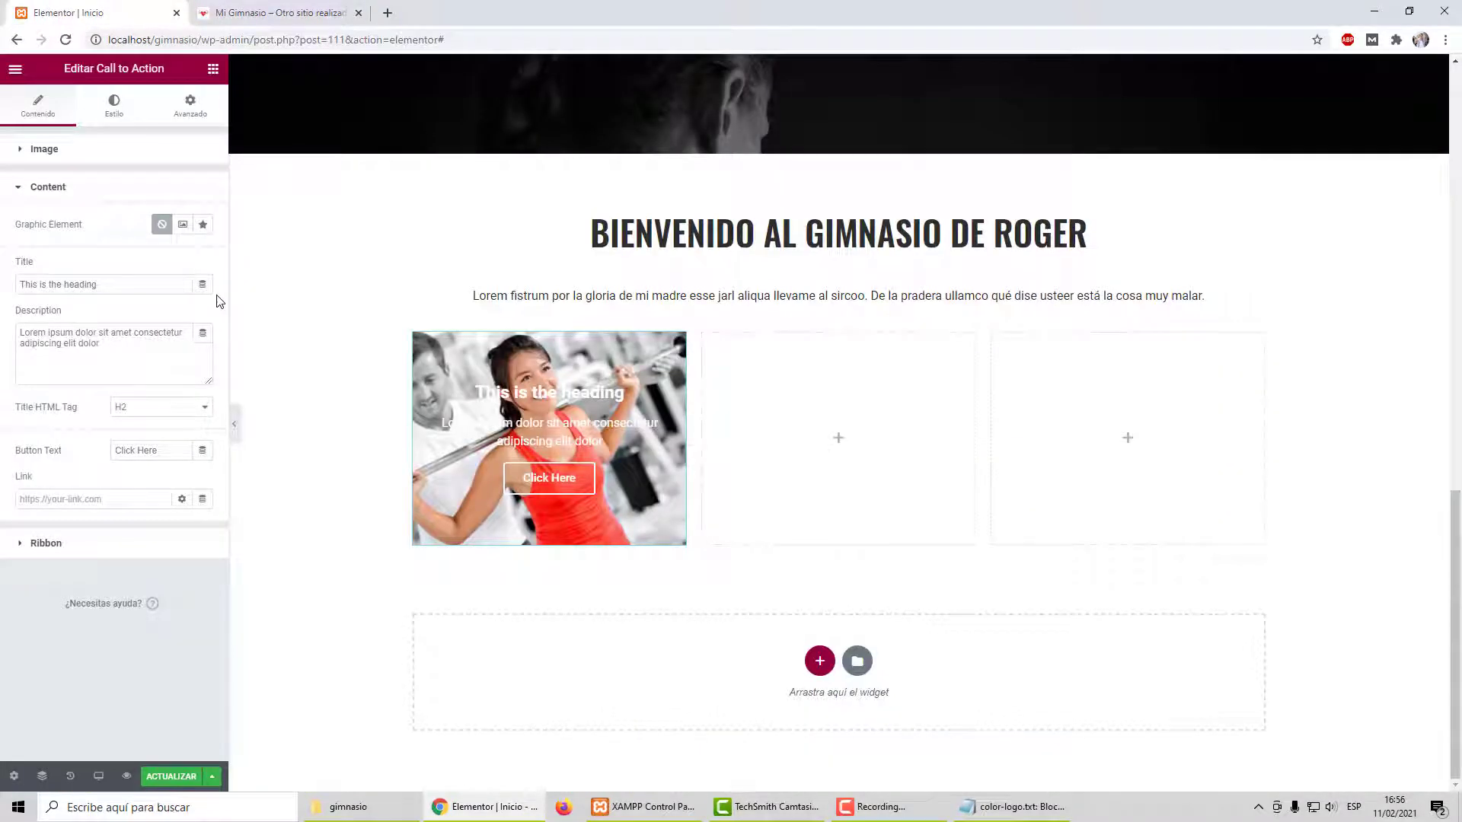
pyautogui.tripleClick(99, 277)
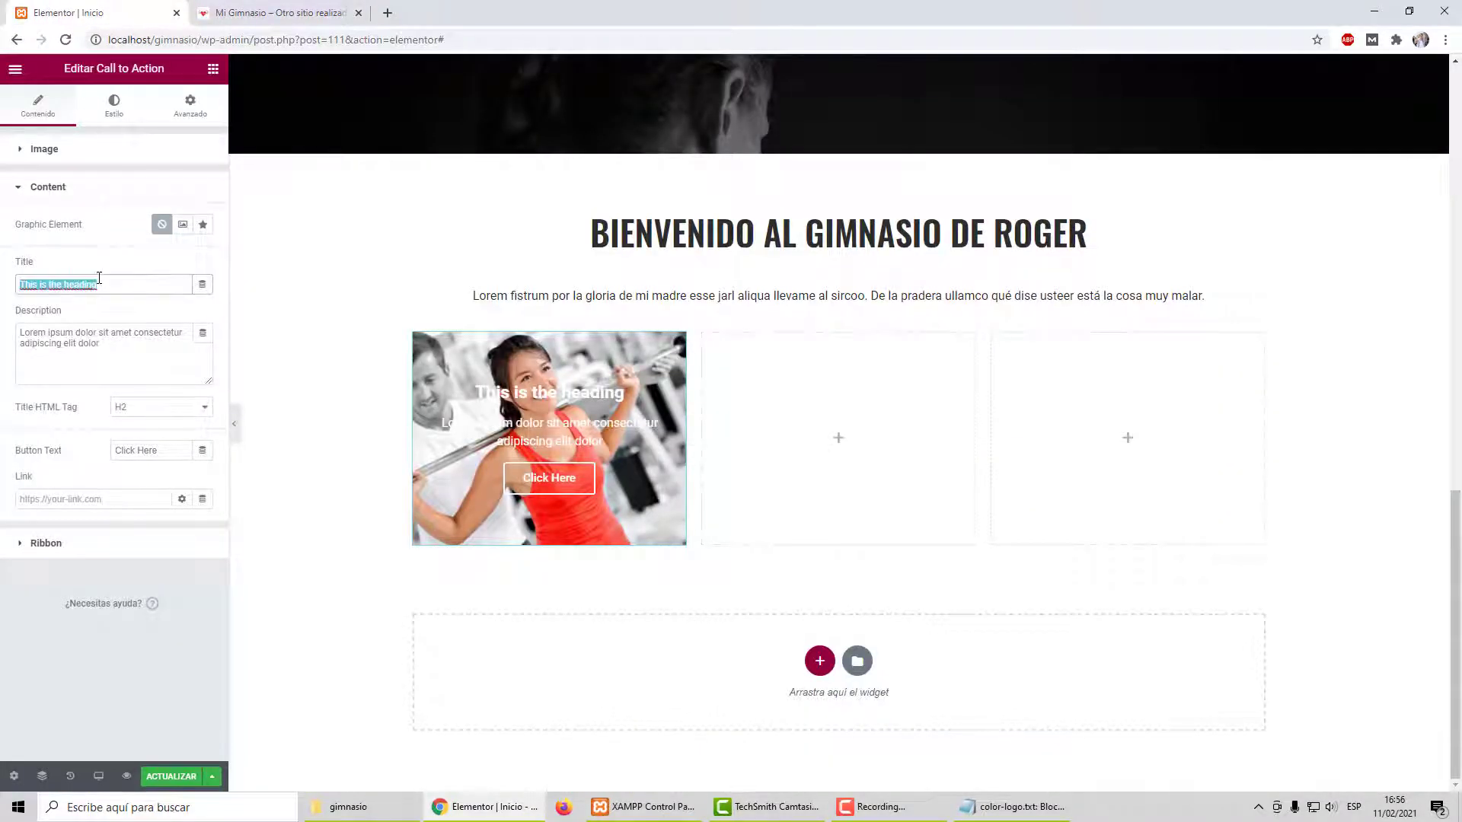
pyautogui.write('BAILES Y AE')
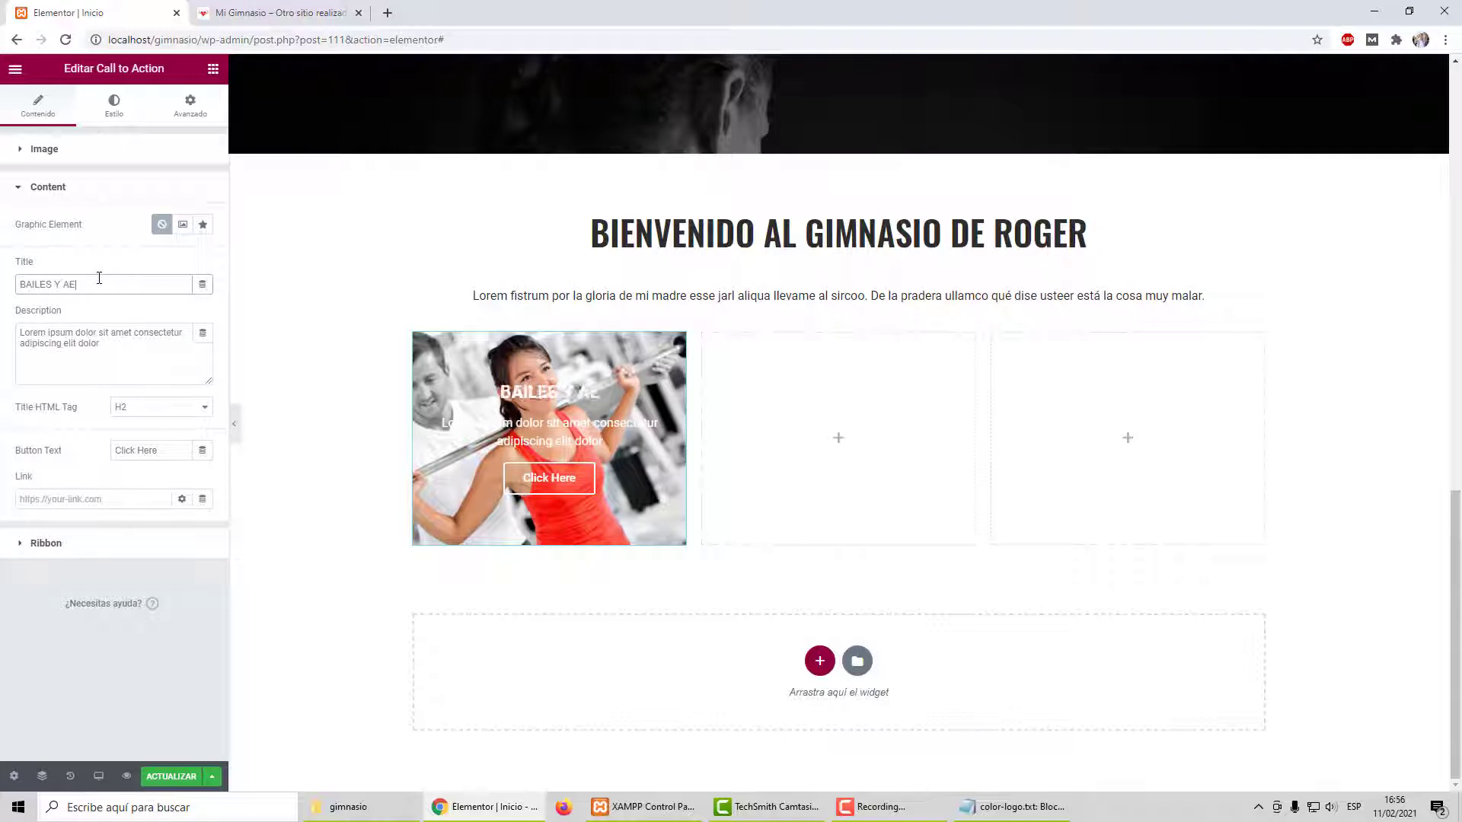
pyautogui.write('ROBICOS')
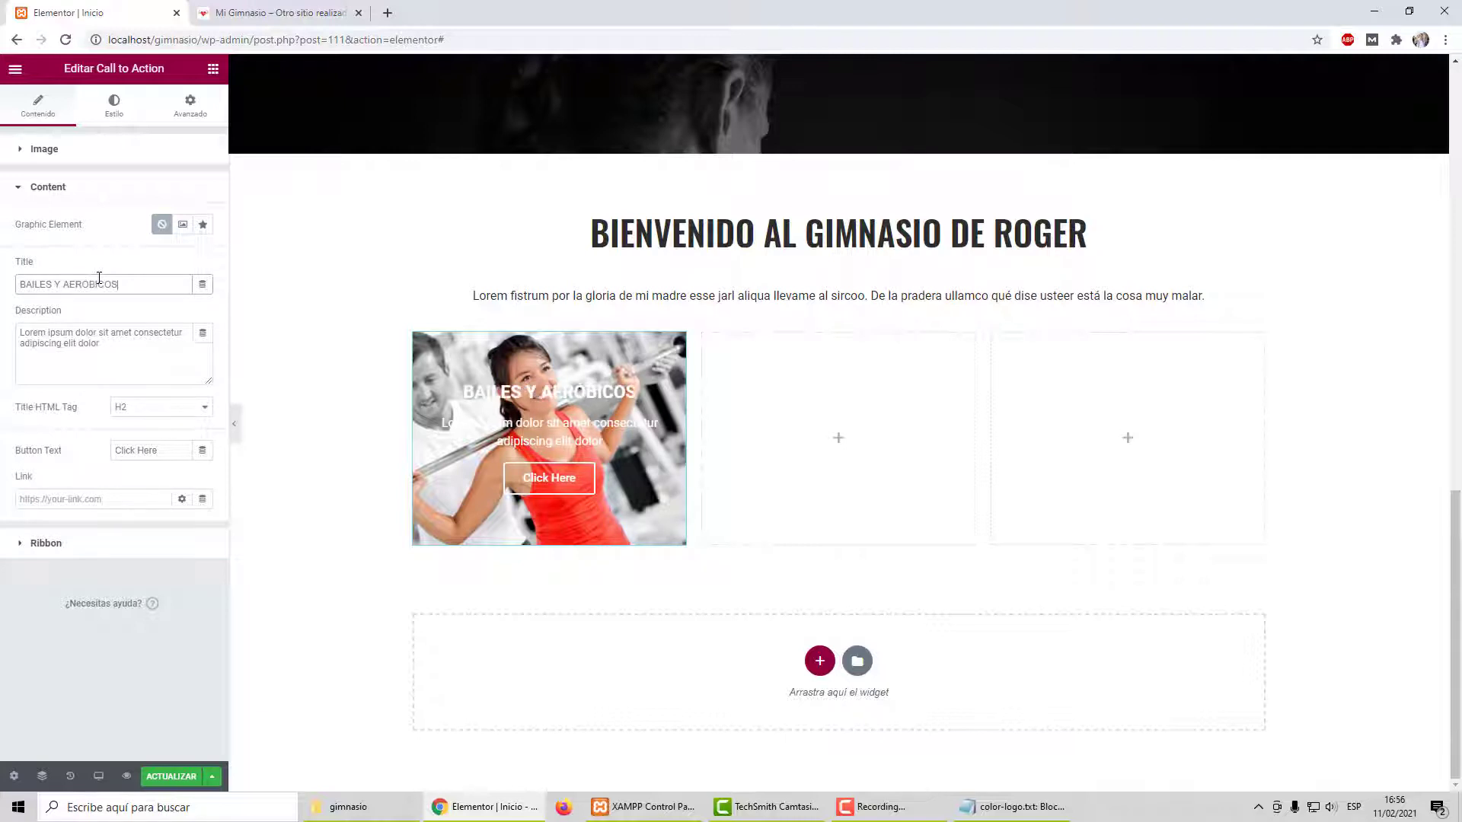
pyautogui.moveTo(130, 357); pyautogui.dragTo(2, 339)
pyautogui.press('BackSpace')
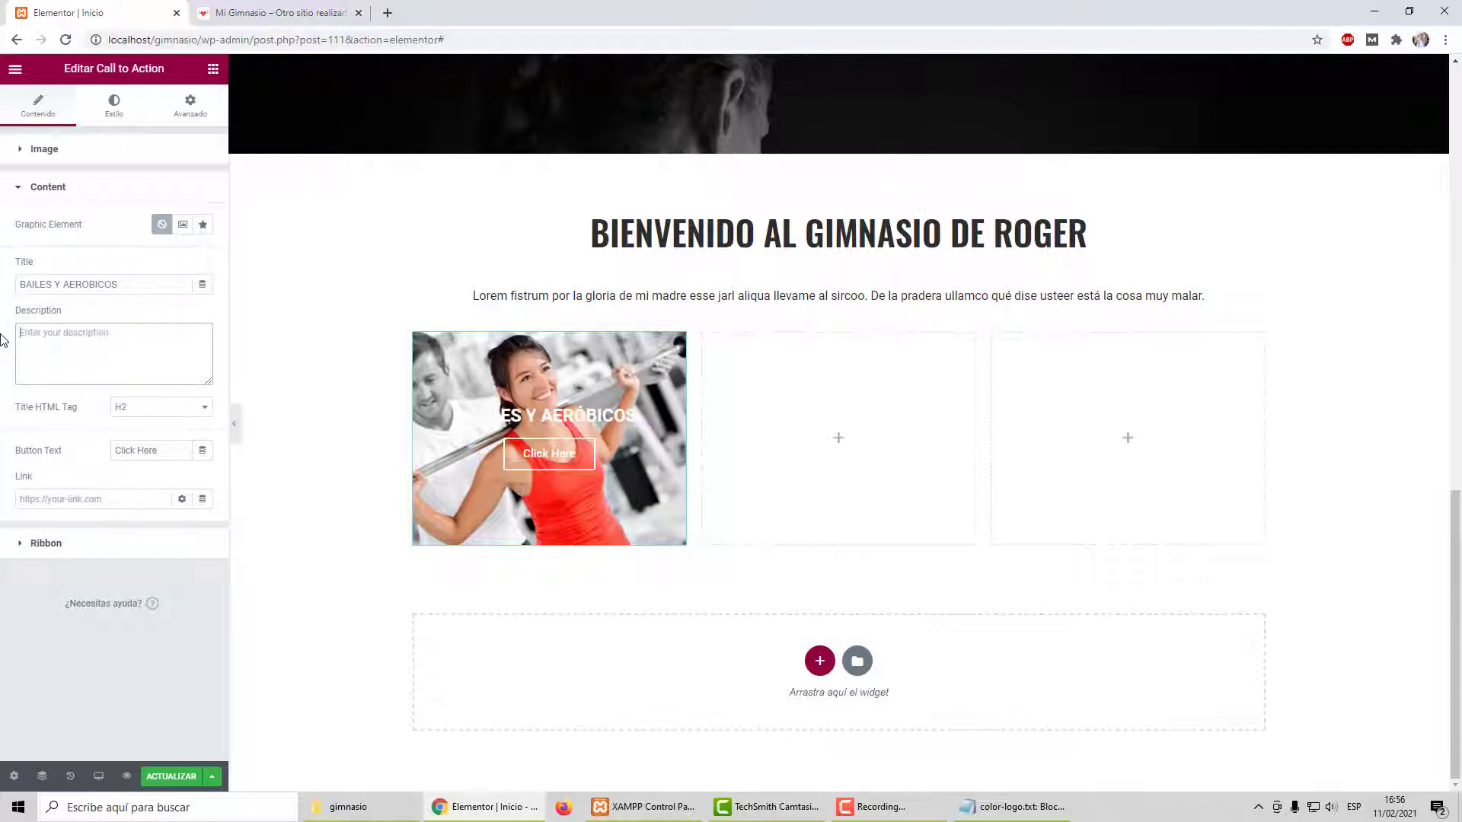
# Step: Link the Call to Action to the "Bailes y aeróbicos" page and apply the link to the Whole Box
pyautogui.click(87, 499)
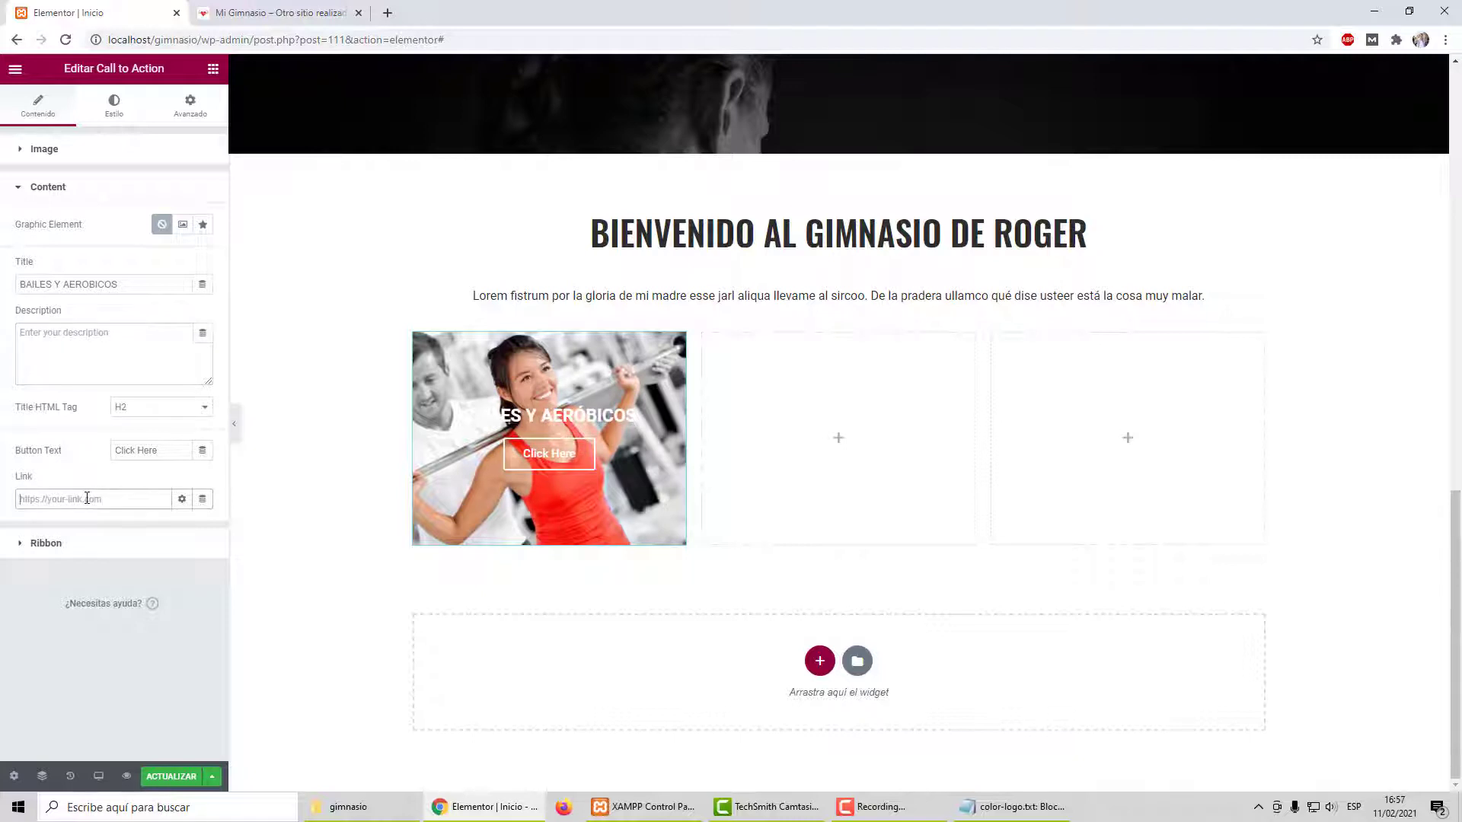
pyautogui.write('bail')
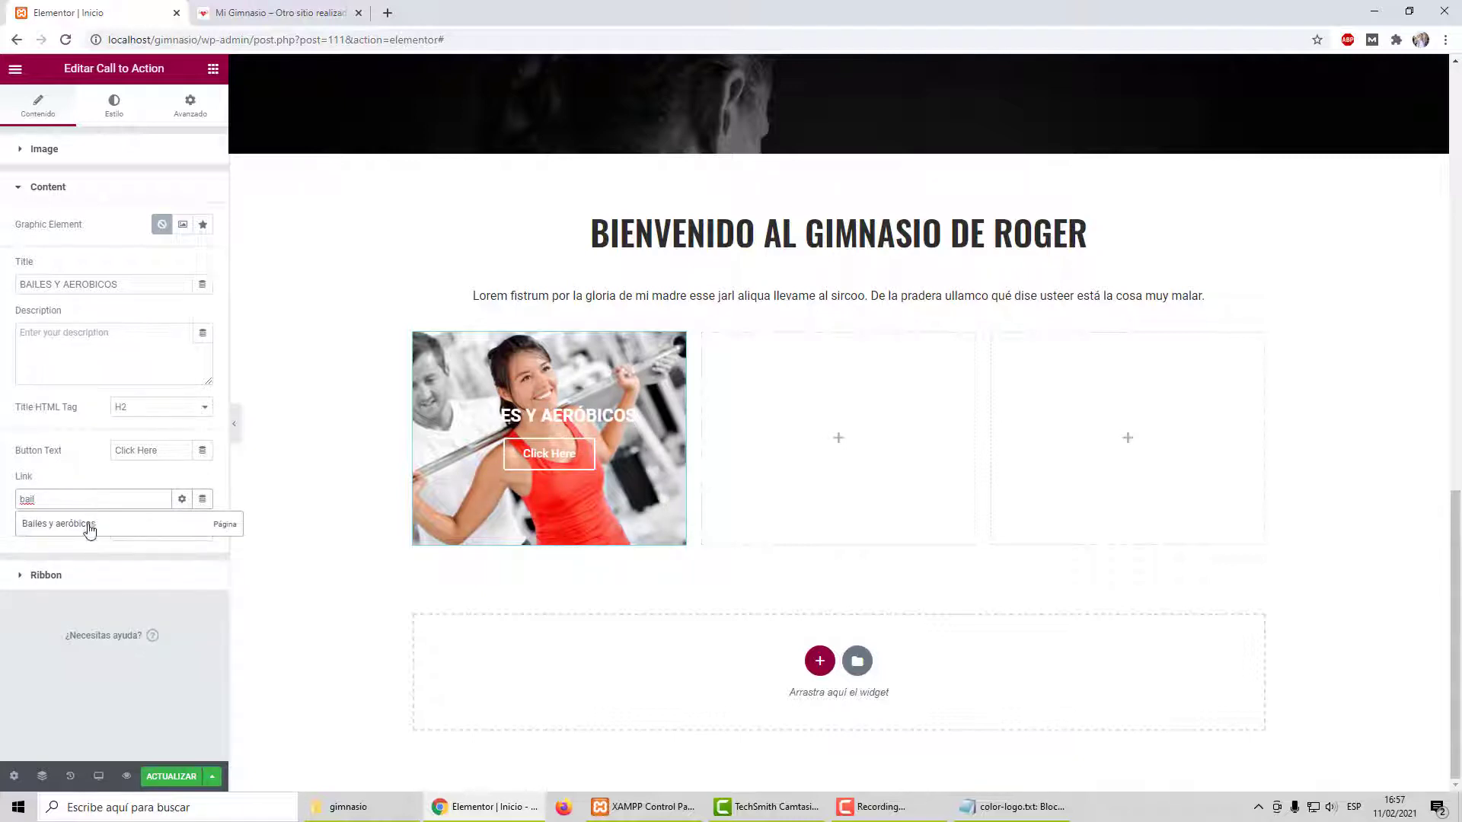
pyautogui.click(80, 528)
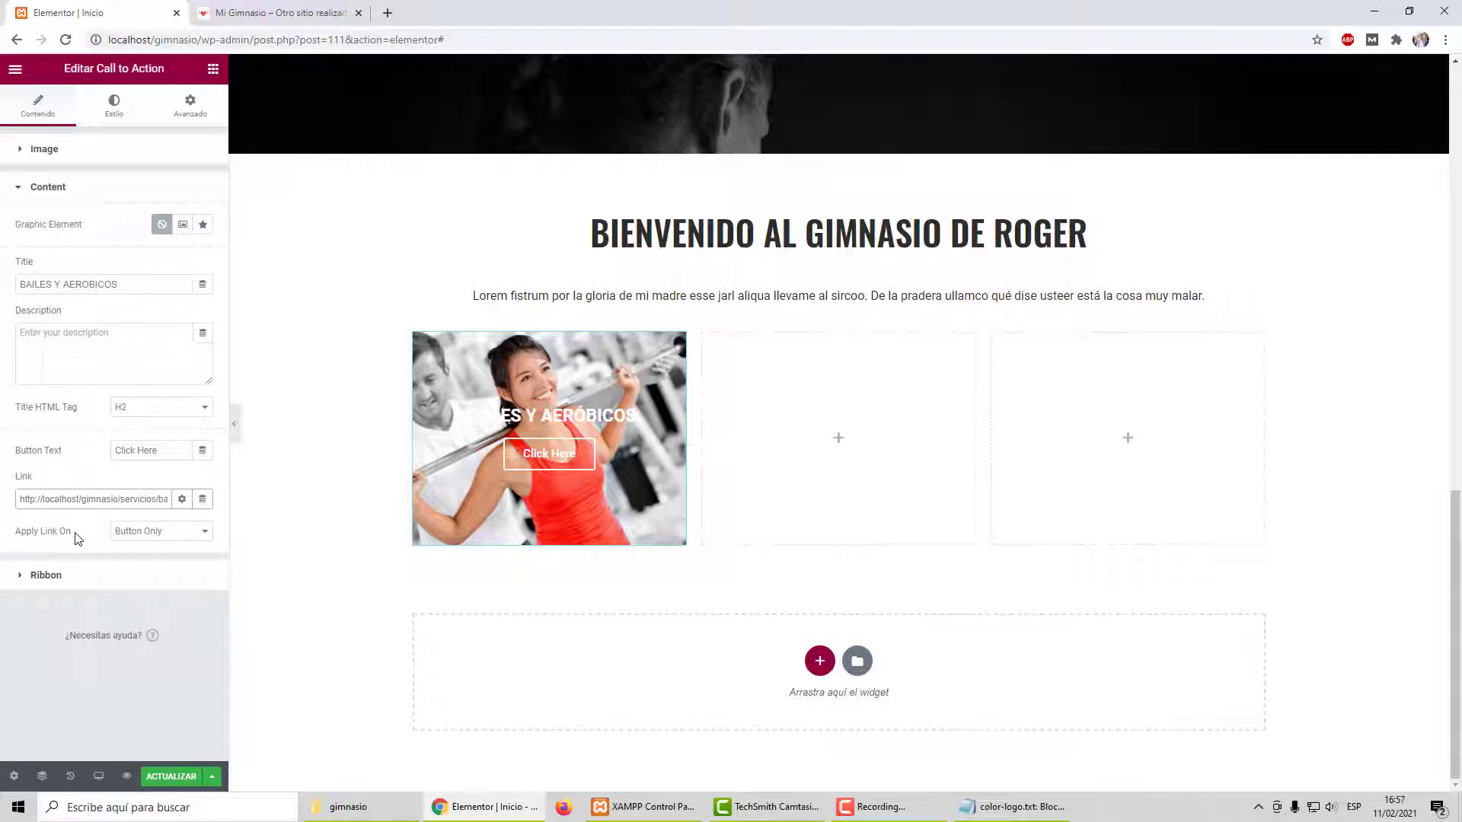
pyautogui.click(132, 539)
pyautogui.click(147, 556)
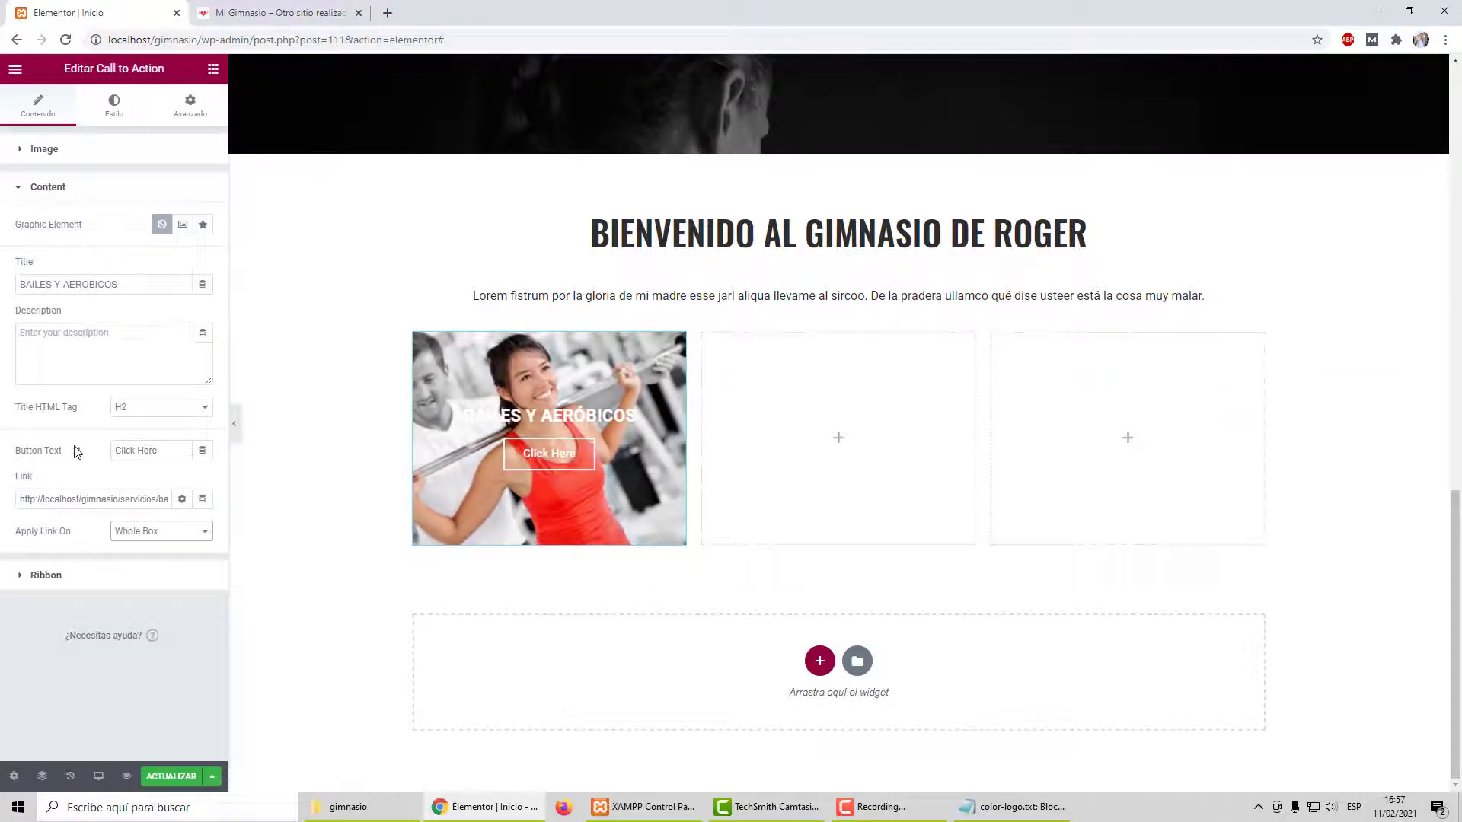
# Step: Clear the Call to Action's button text and preview the card with the editing panel hidden
pyautogui.tripleClick(136, 450)
pyautogui.press('BackSpace')
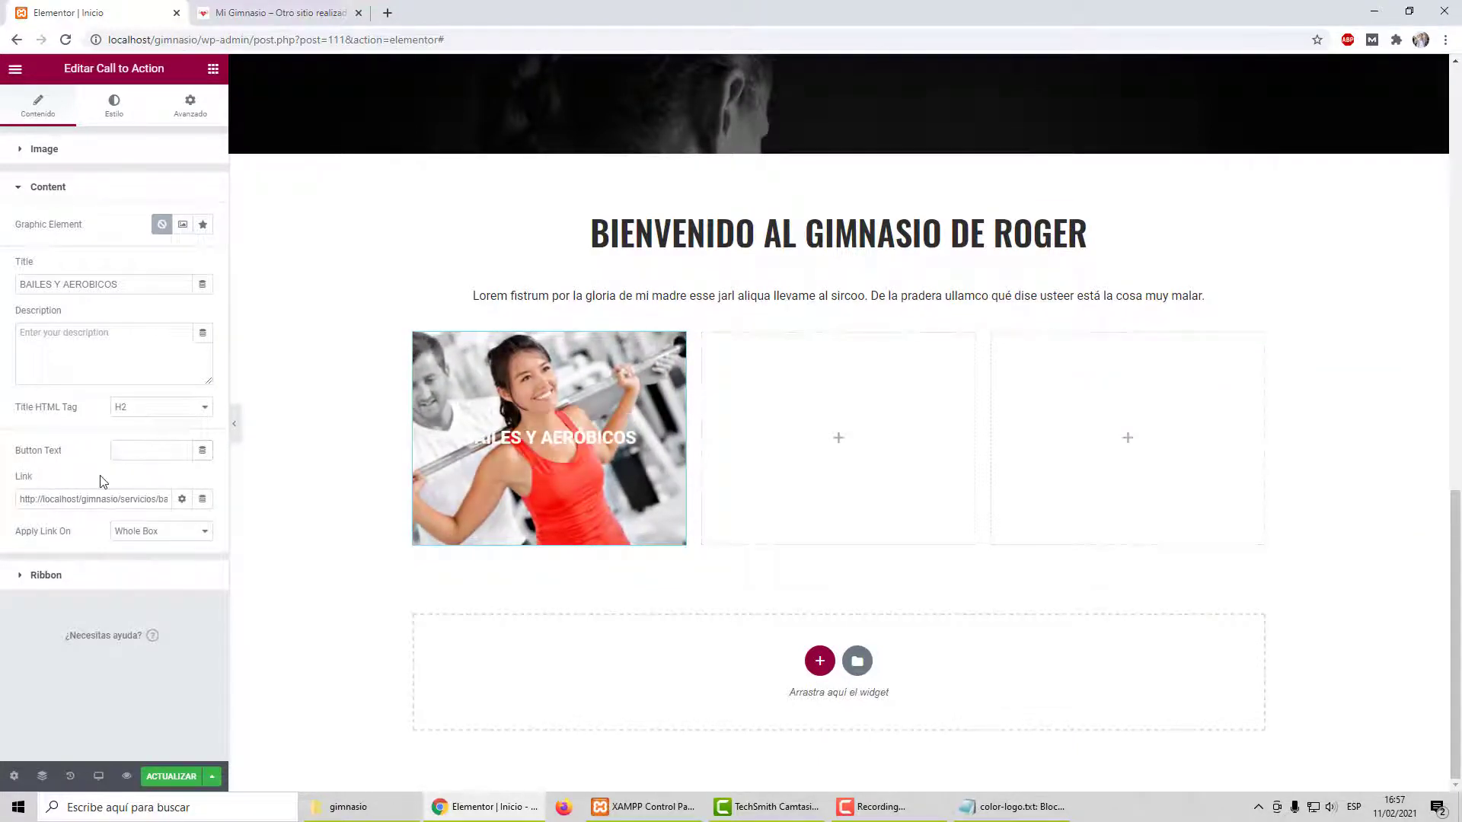
pyautogui.click(235, 423)
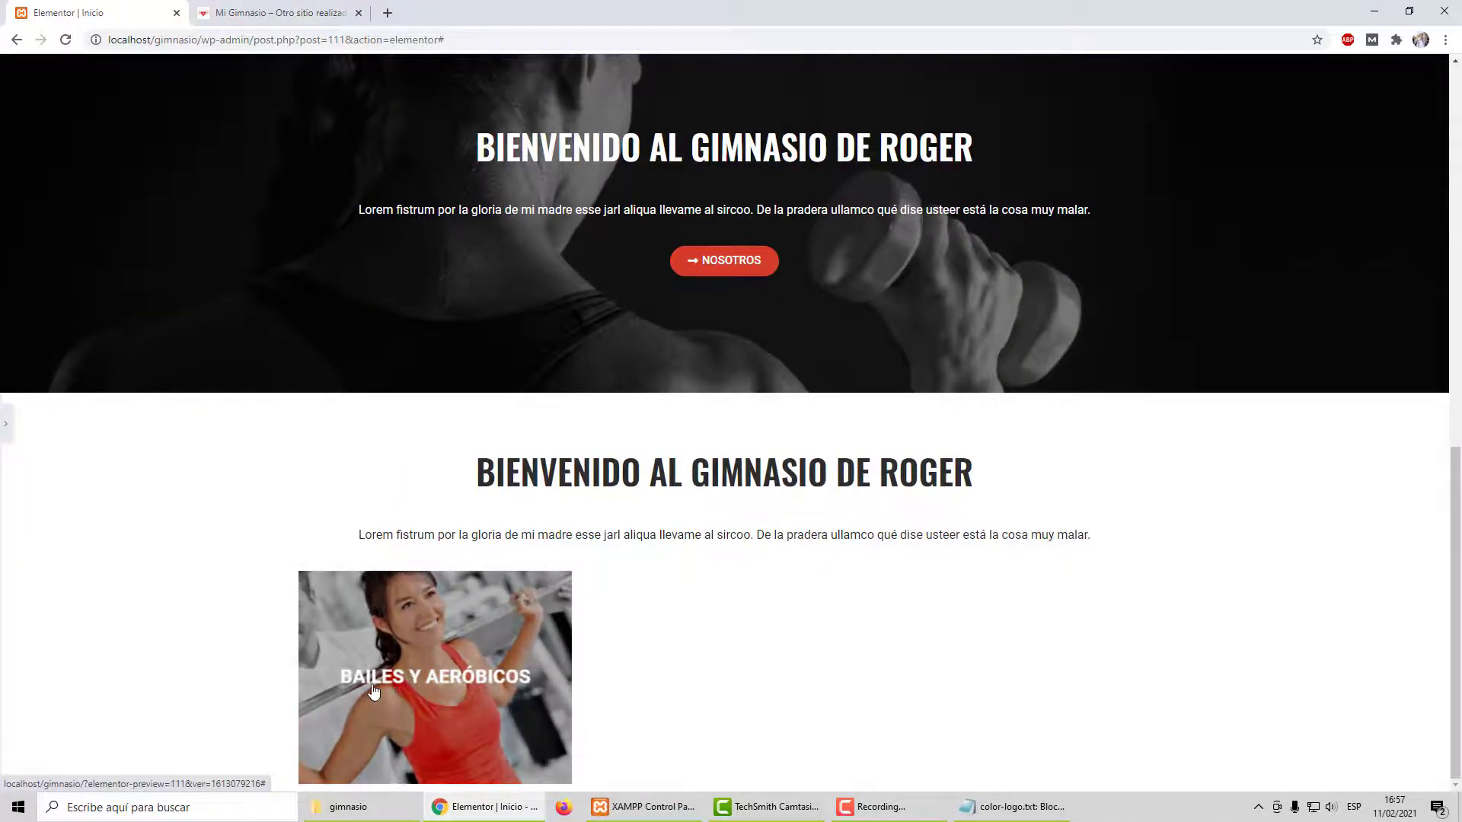
pyautogui.click(5, 426)
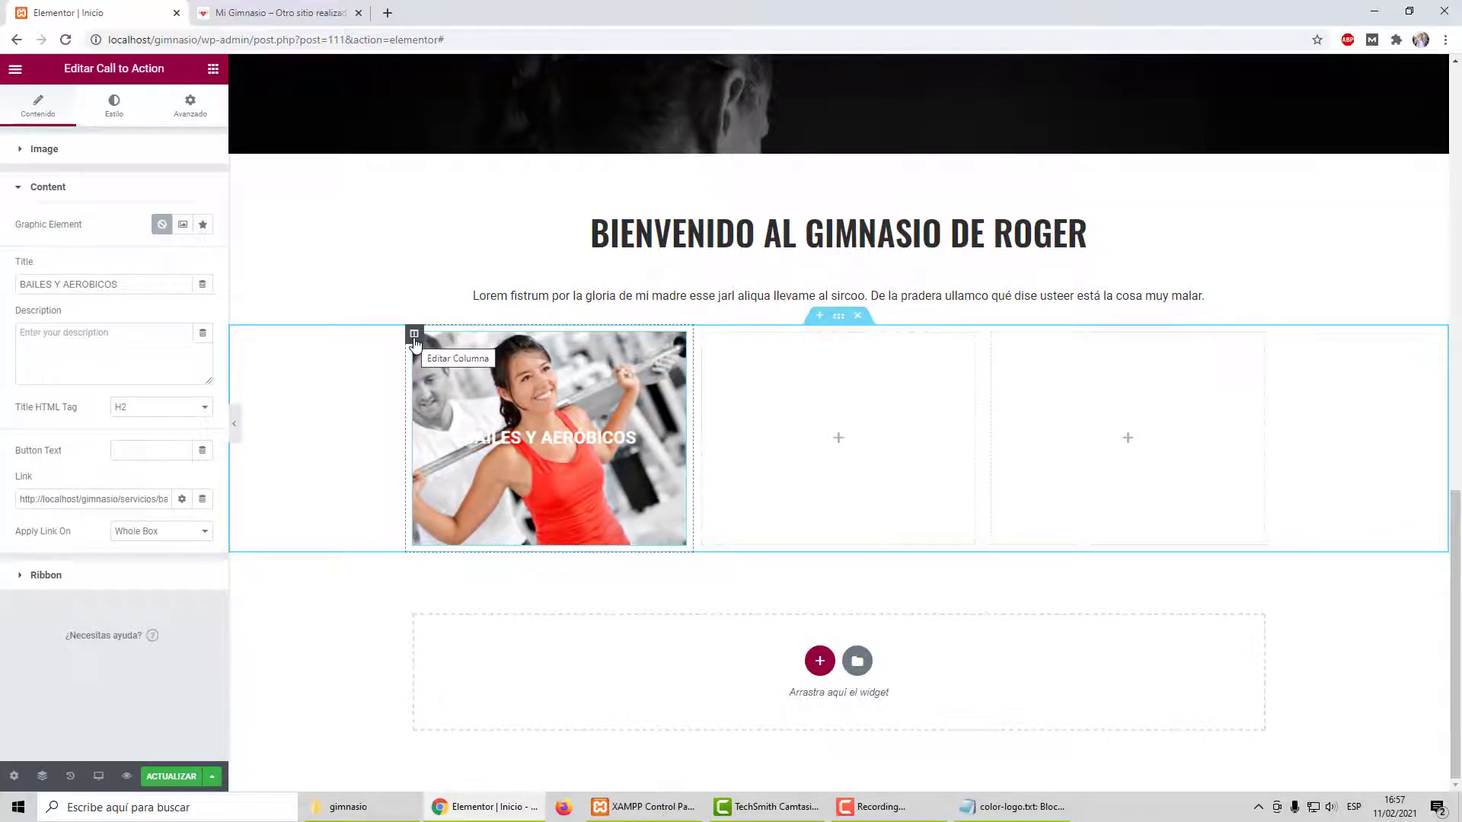
# Step: Give the Call to Action a semi-transparent dark red normal overlay, #A72E2EBA, and preview the card with the editing panel hidden
pyautogui.click(414, 335)
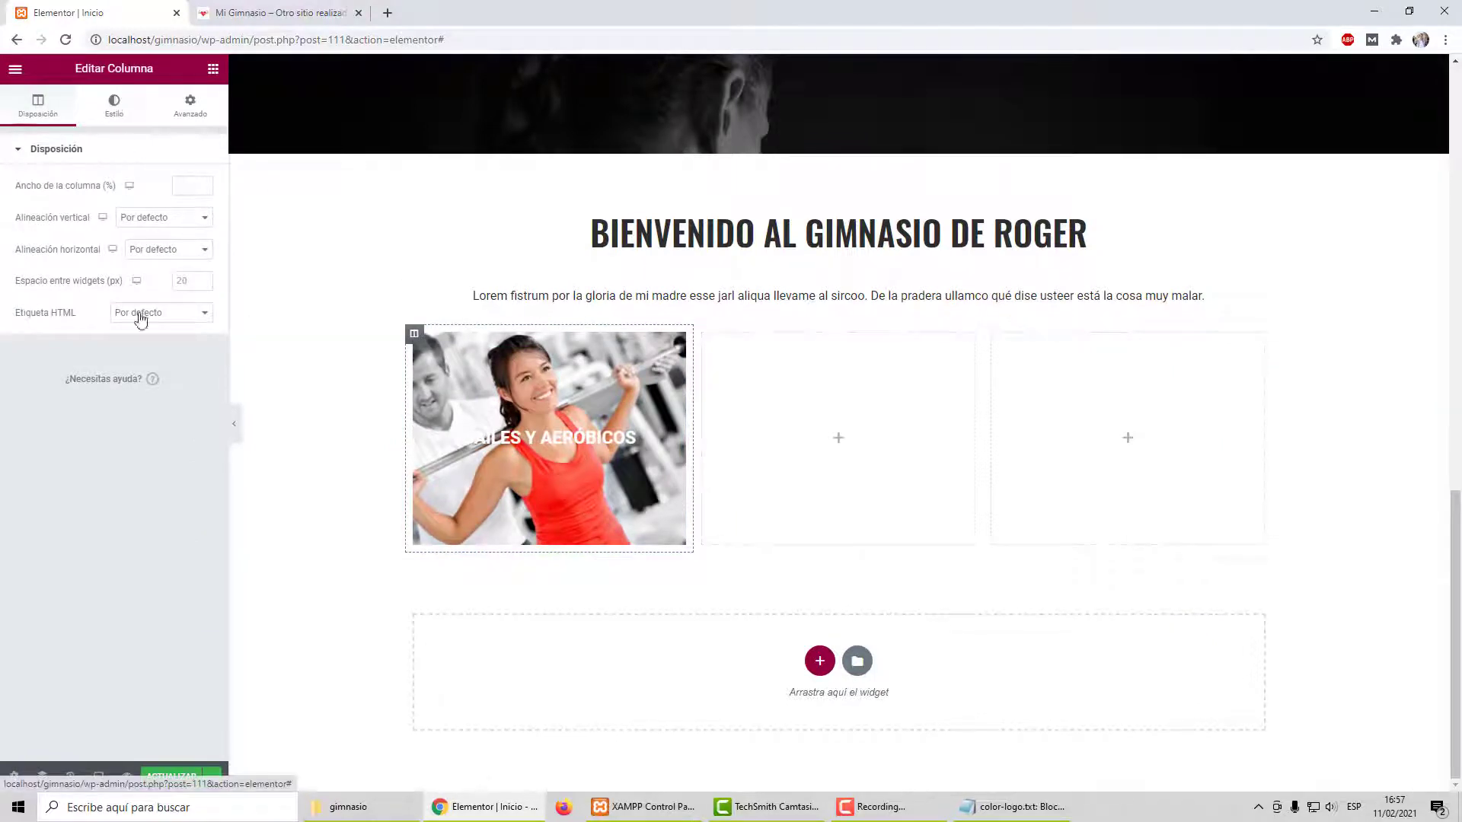
pyautogui.click(114, 105)
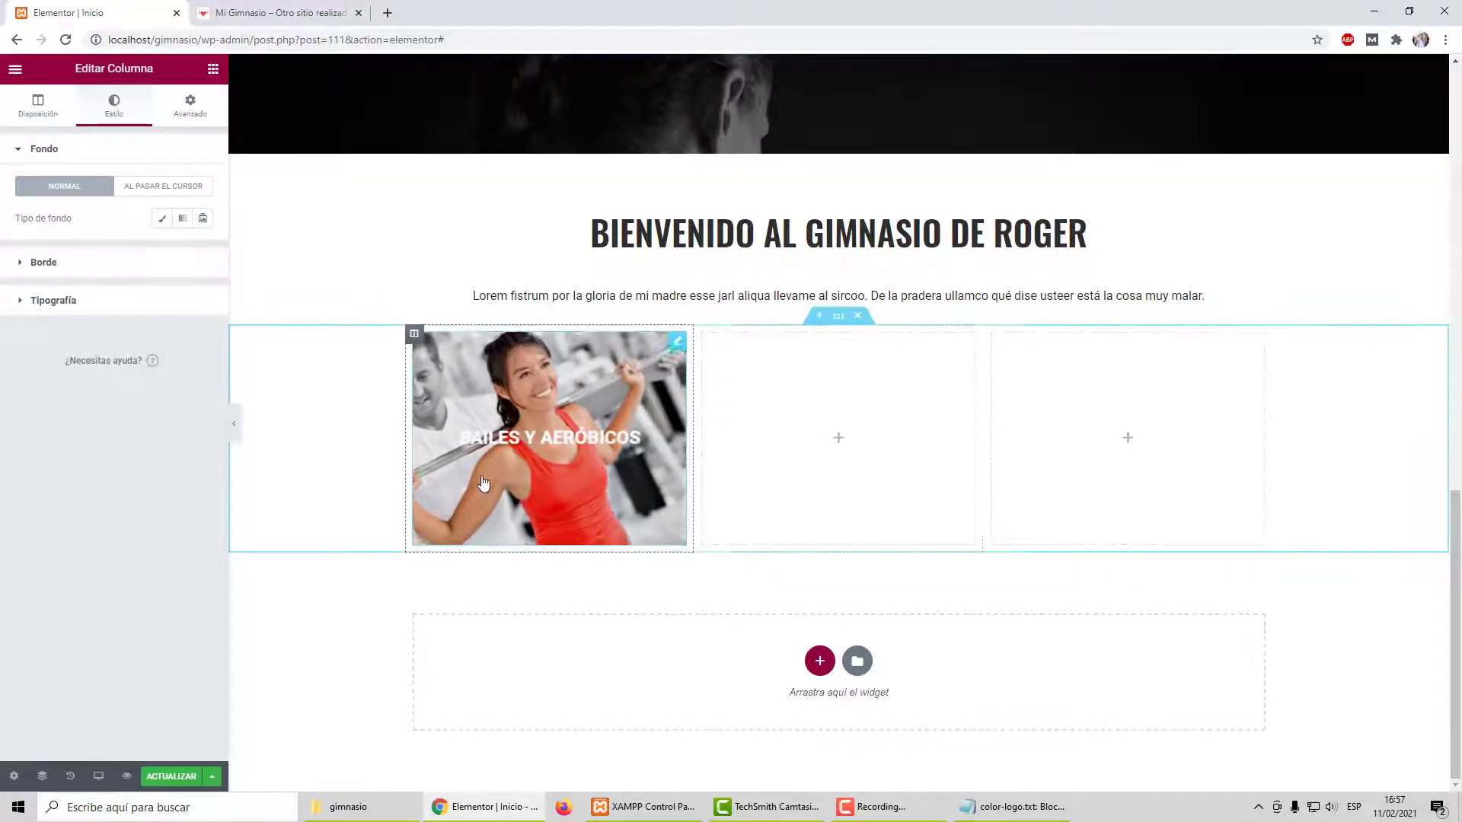
pyautogui.click(677, 342)
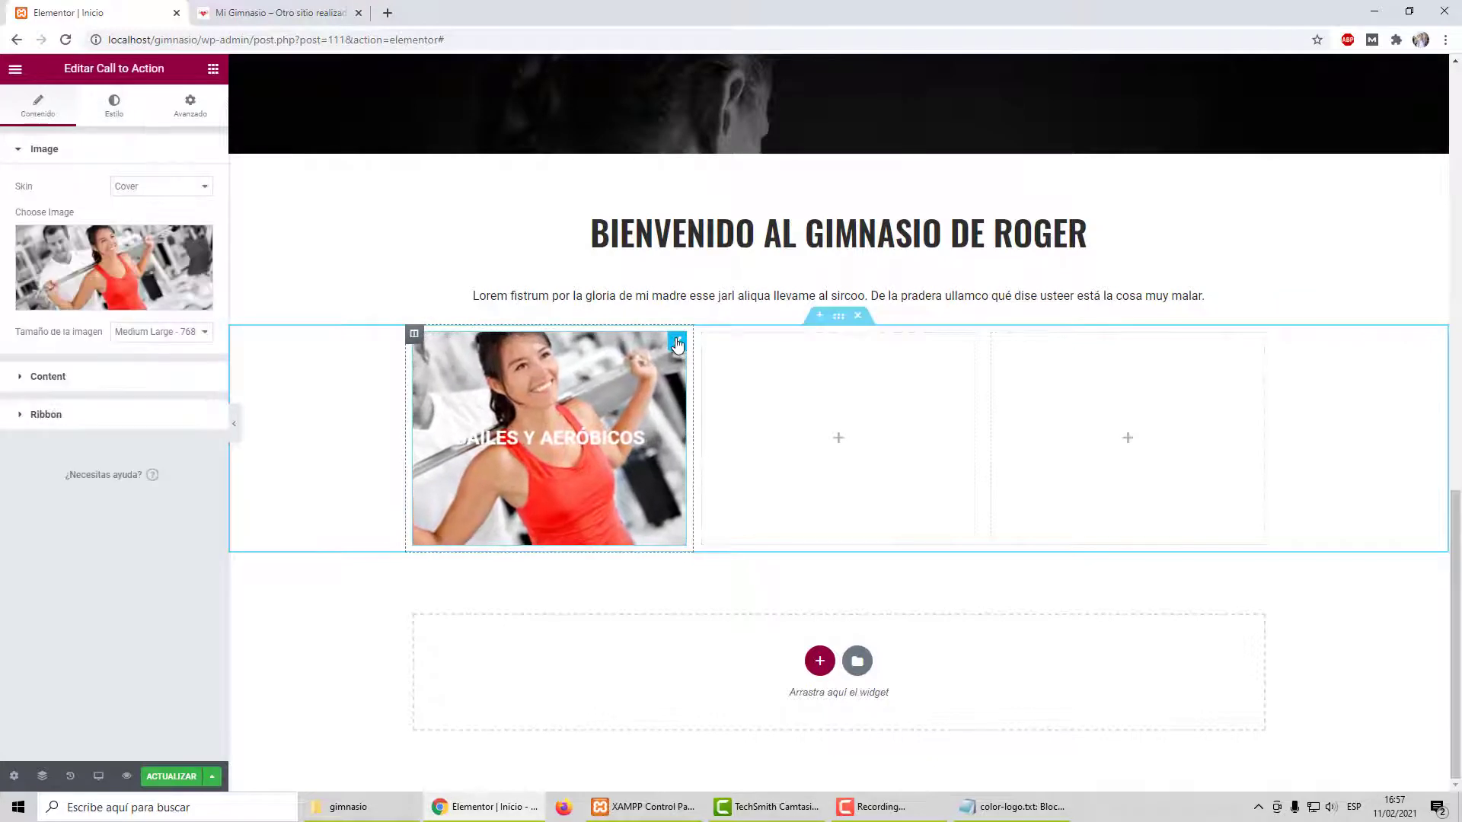
pyautogui.click(115, 105)
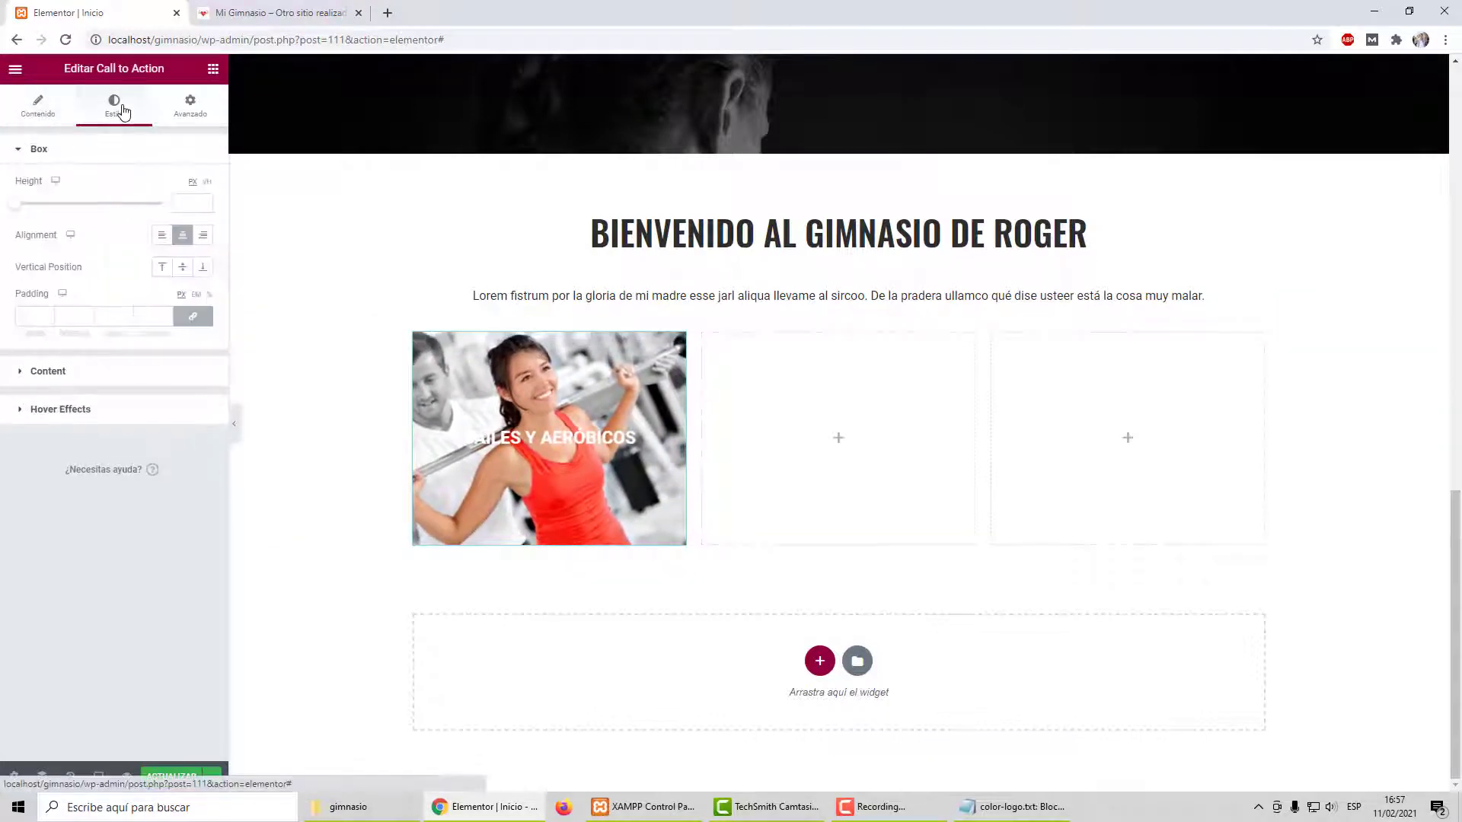
pyautogui.click(46, 411)
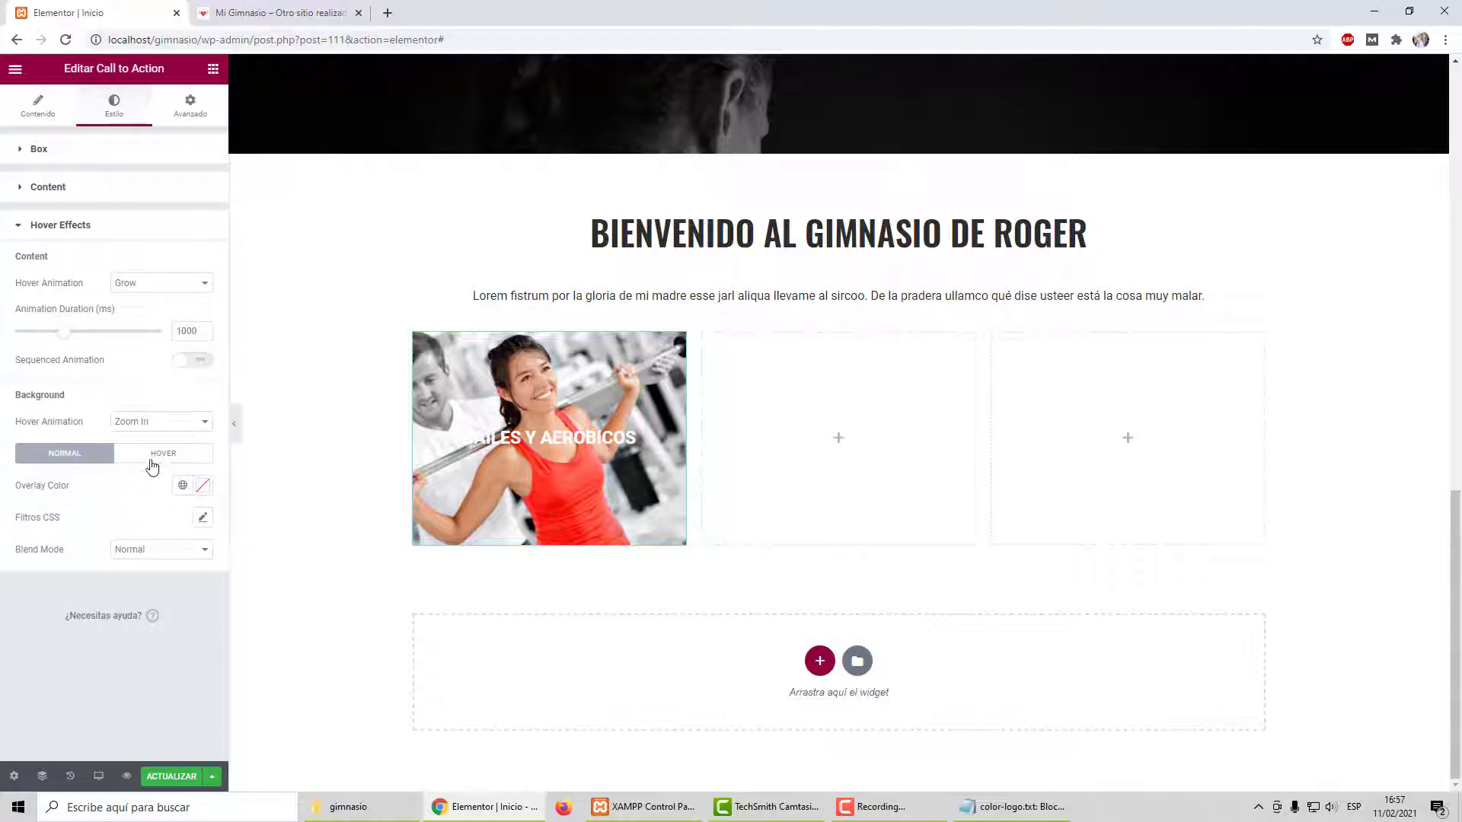
pyautogui.click(204, 492)
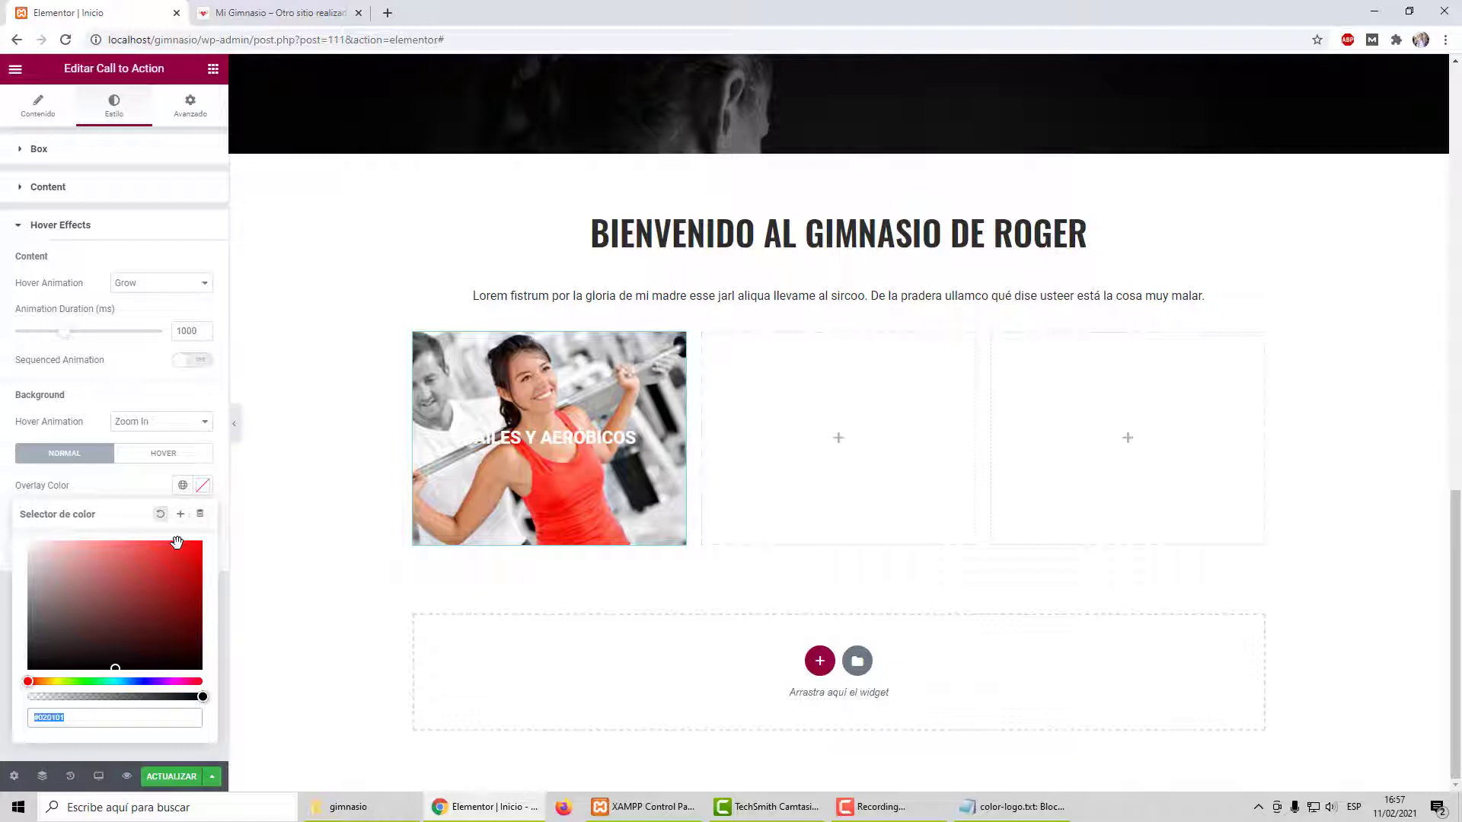
pyautogui.click(117, 559)
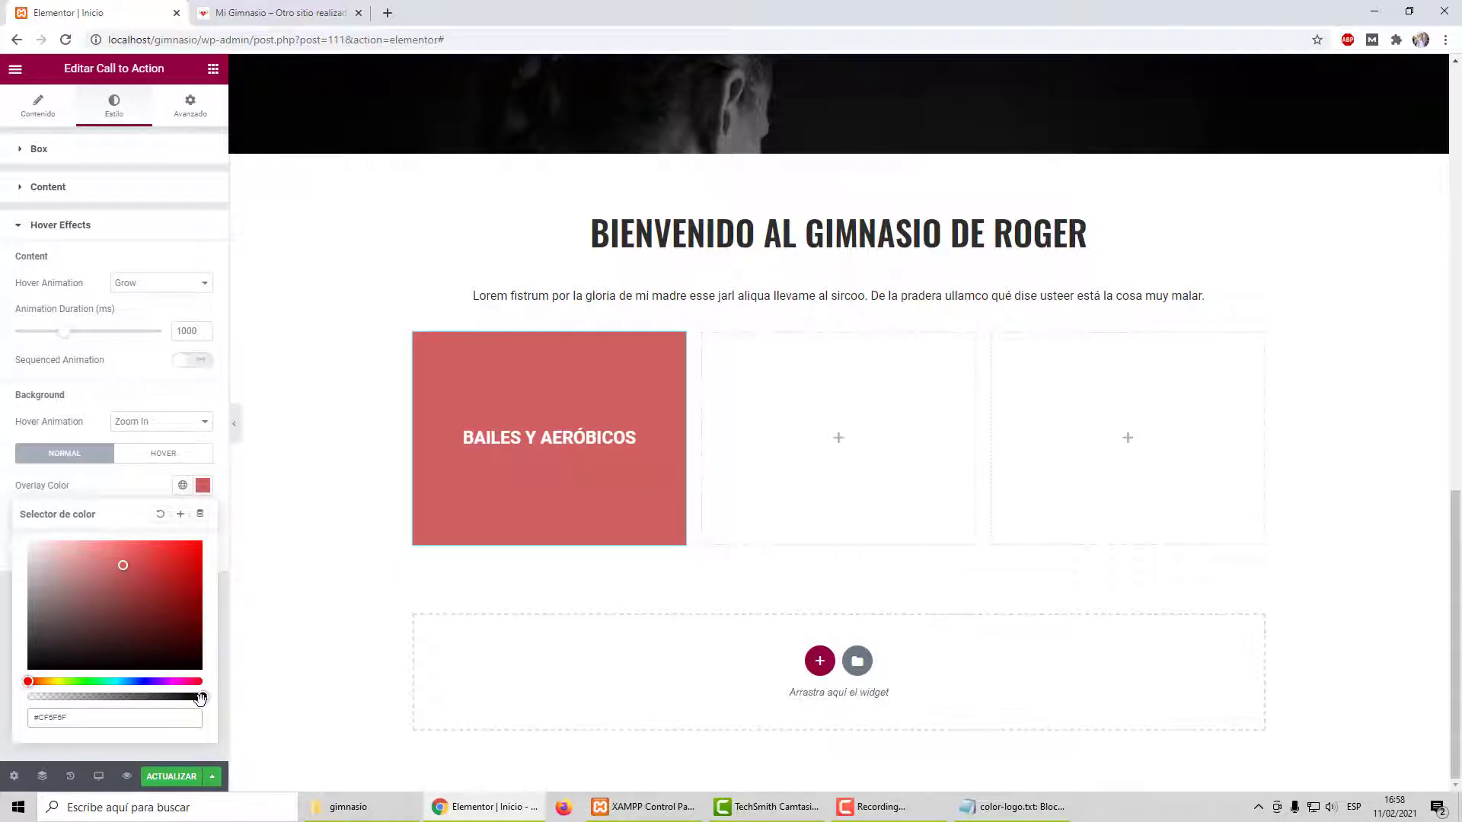
pyautogui.moveTo(201, 696); pyautogui.dragTo(153, 705)
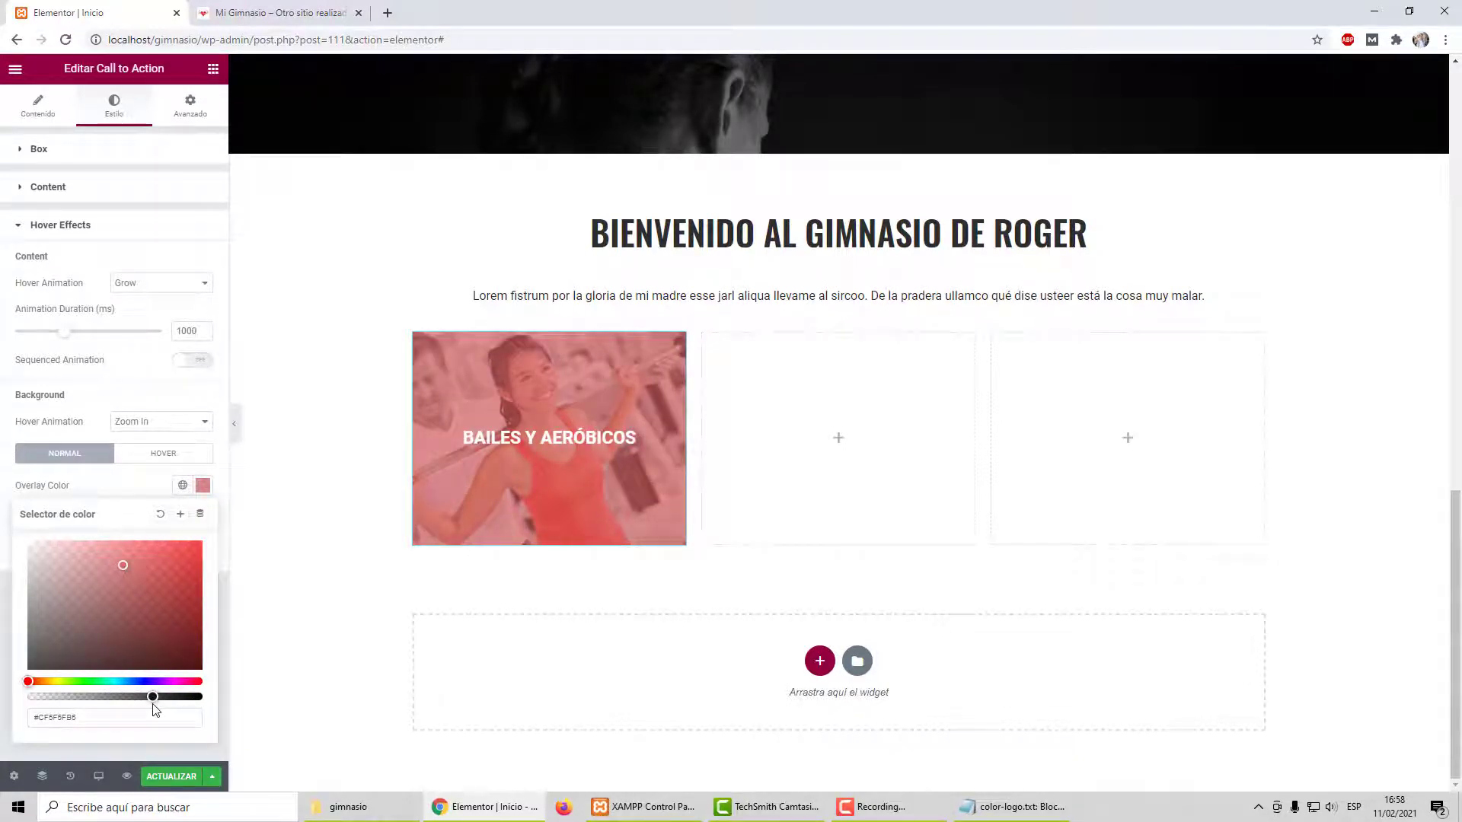
pyautogui.moveTo(153, 704); pyautogui.dragTo(156, 705)
pyautogui.moveTo(127, 584); pyautogui.dragTo(170, 583)
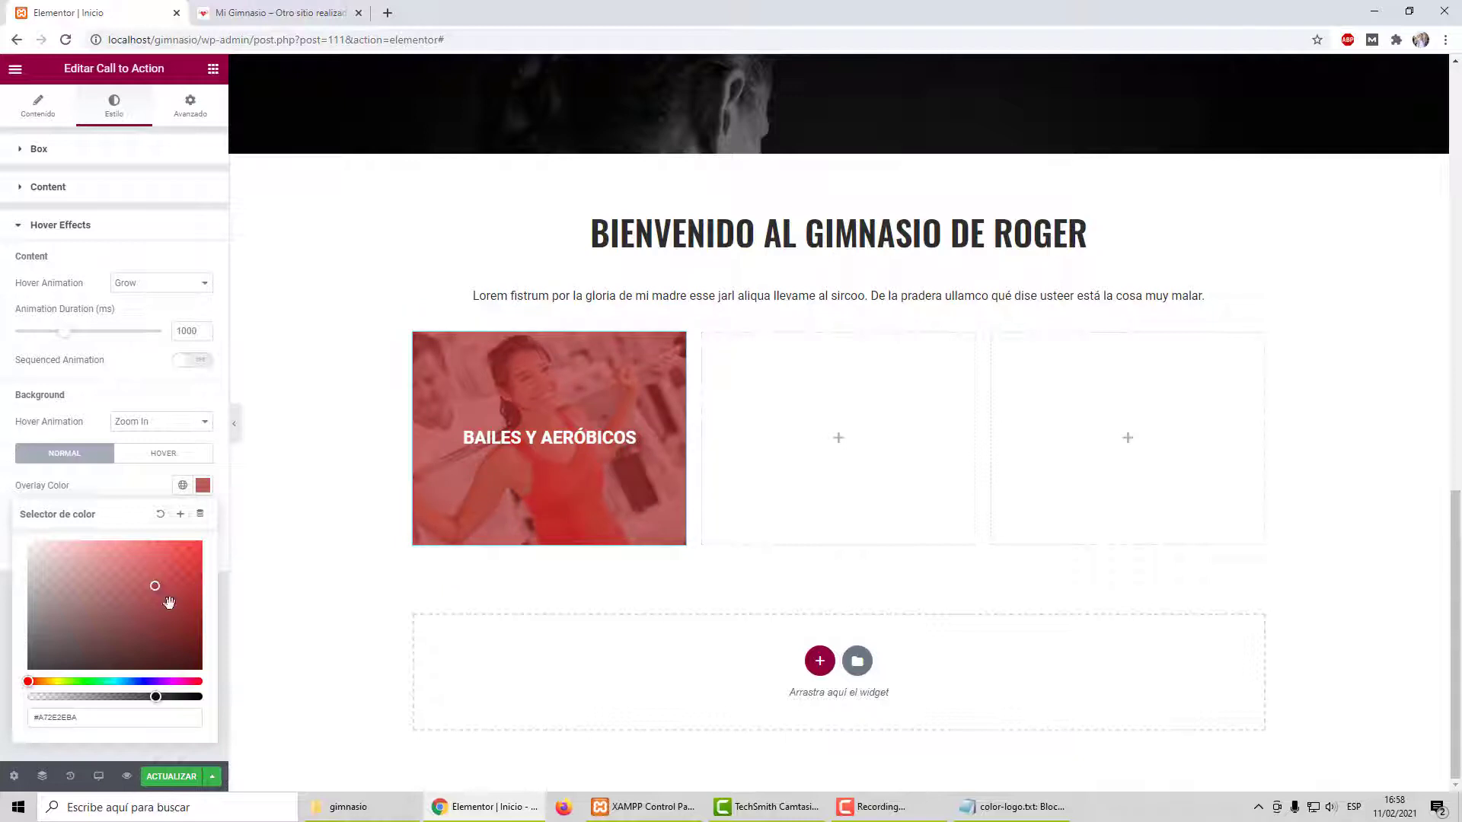
pyautogui.scroll(3, 248, 418)
pyautogui.click(234, 421)
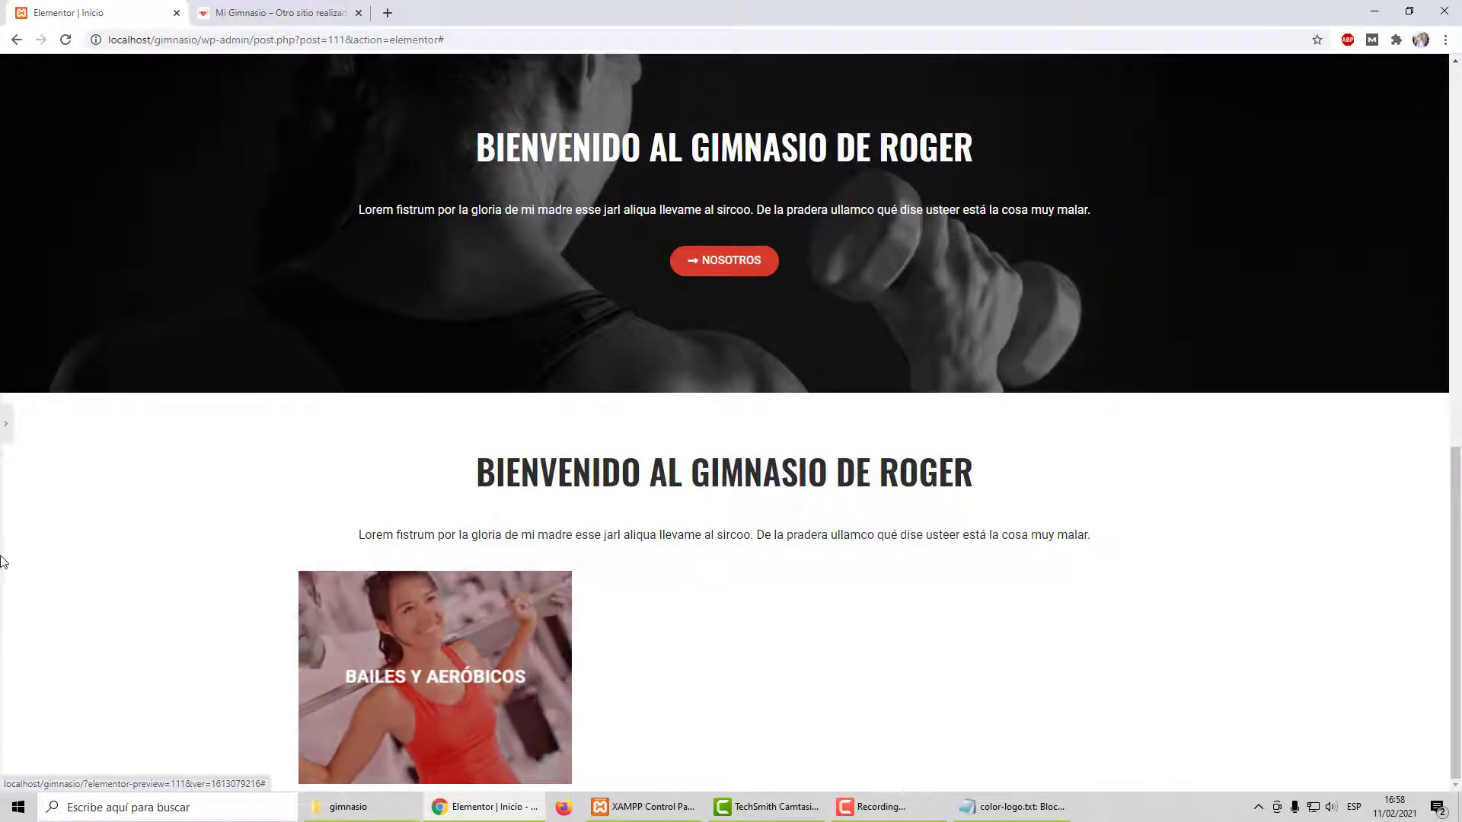
pyautogui.click(6, 423)
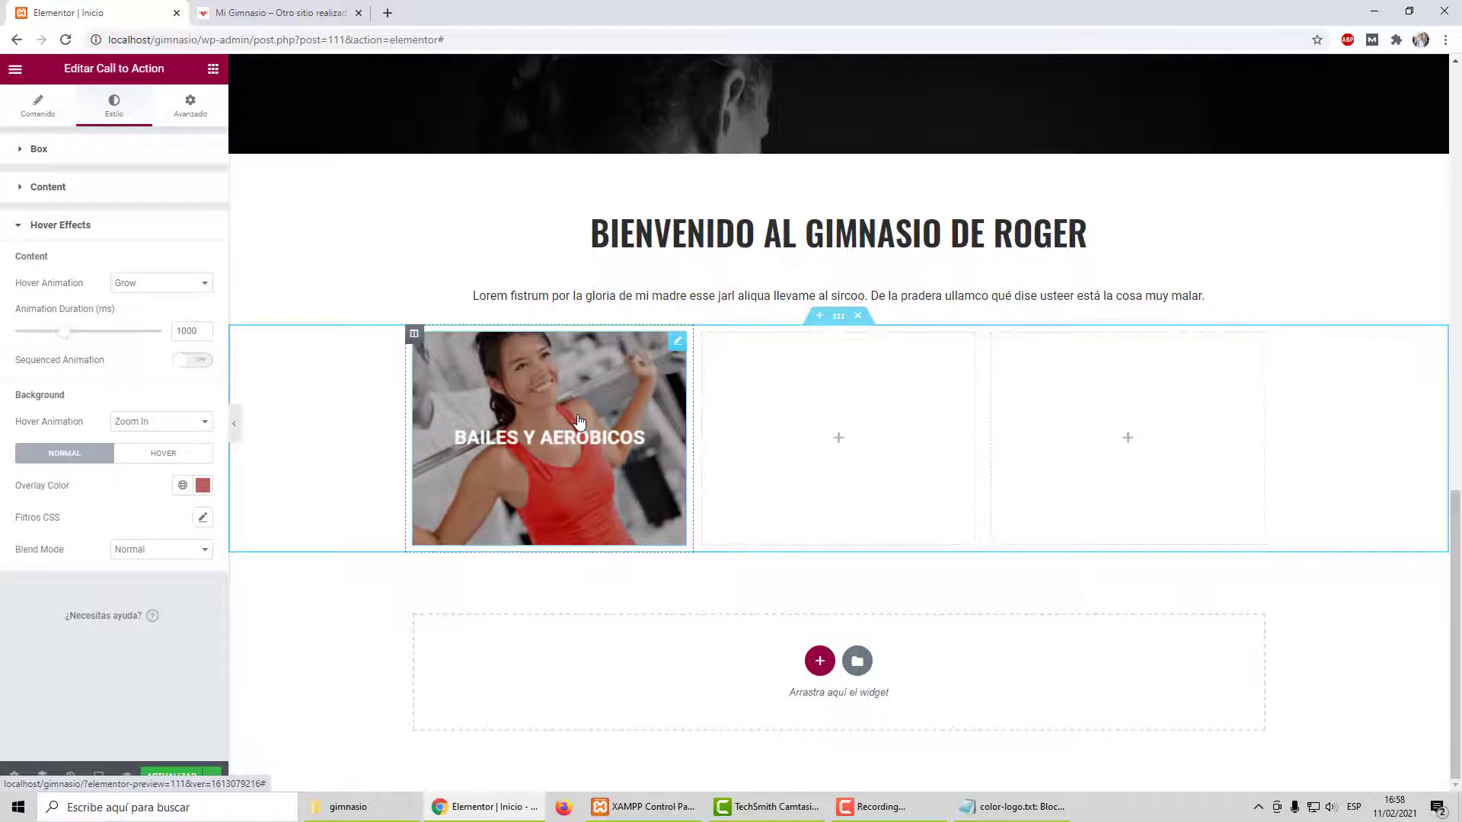
# Step: Set the Call to Action's hover overlay to a semi-transparent dark grey, #2B2B2BBA
pyautogui.click(178, 457)
pyautogui.click(203, 486)
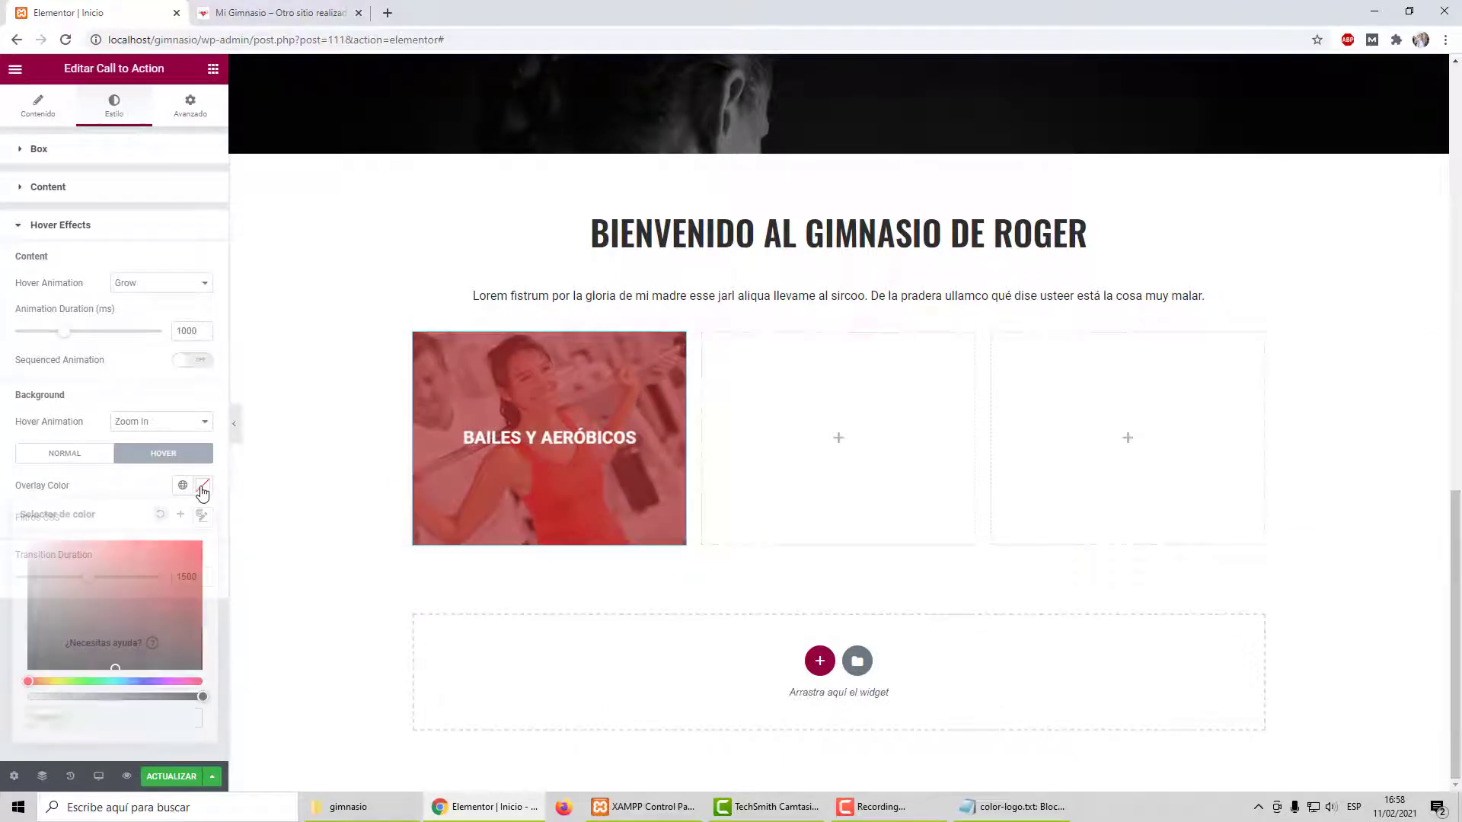
pyautogui.moveTo(61, 613); pyautogui.dragTo(28, 648)
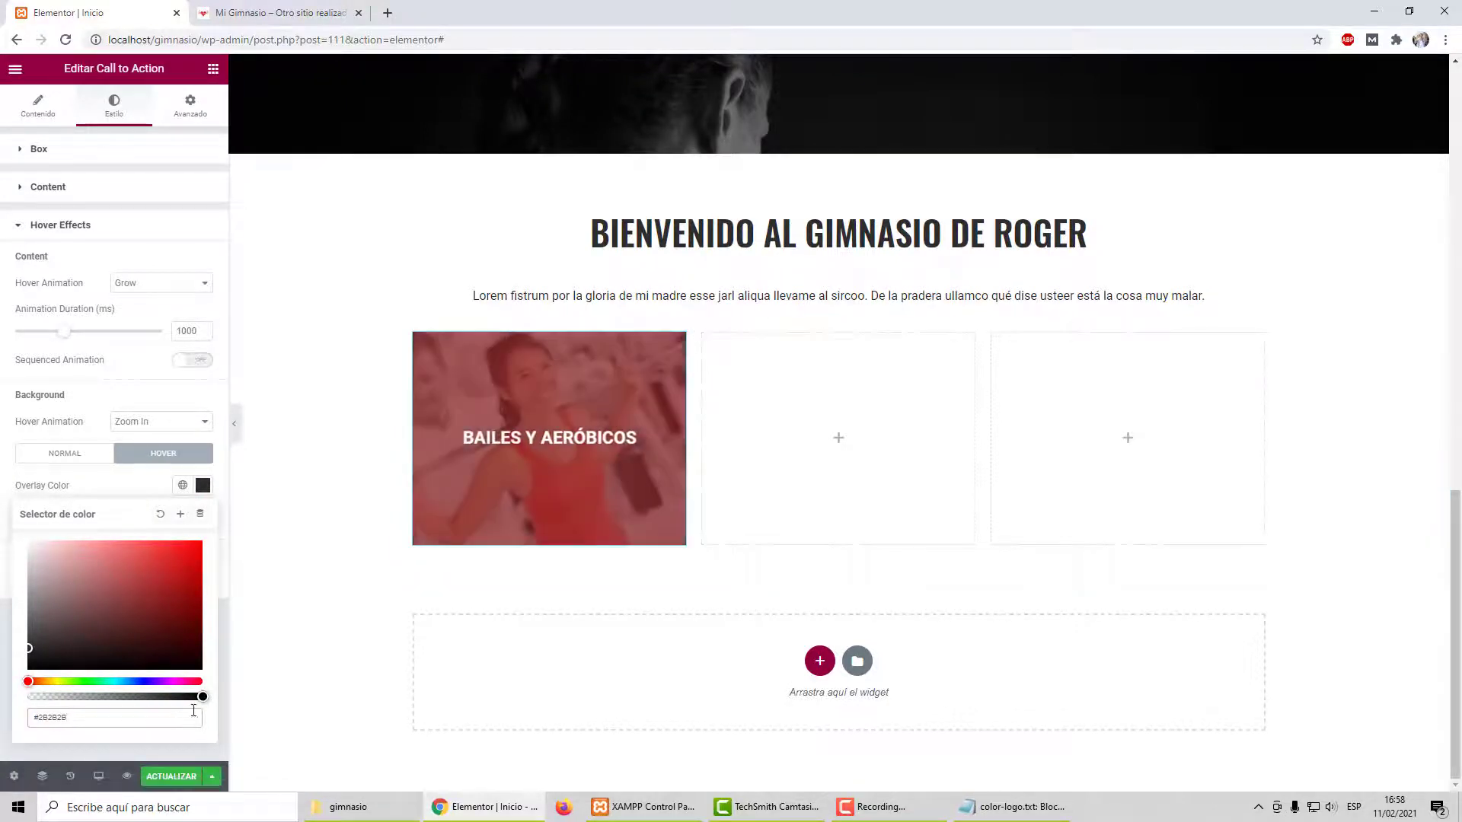
pyautogui.moveTo(202, 696); pyautogui.dragTo(118, 696)
pyautogui.click(99, 697)
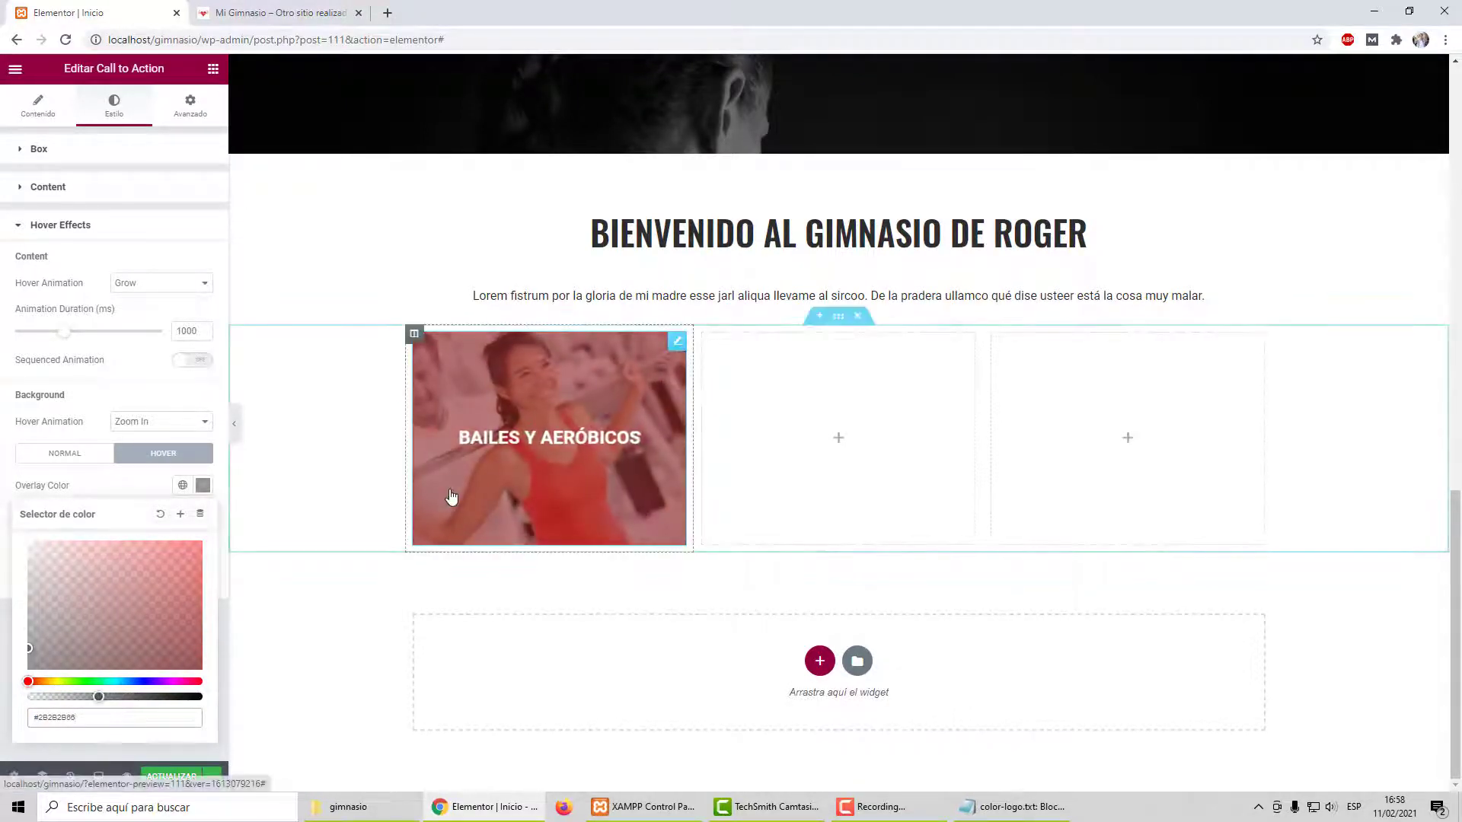
pyautogui.moveTo(99, 697); pyautogui.dragTo(155, 696)
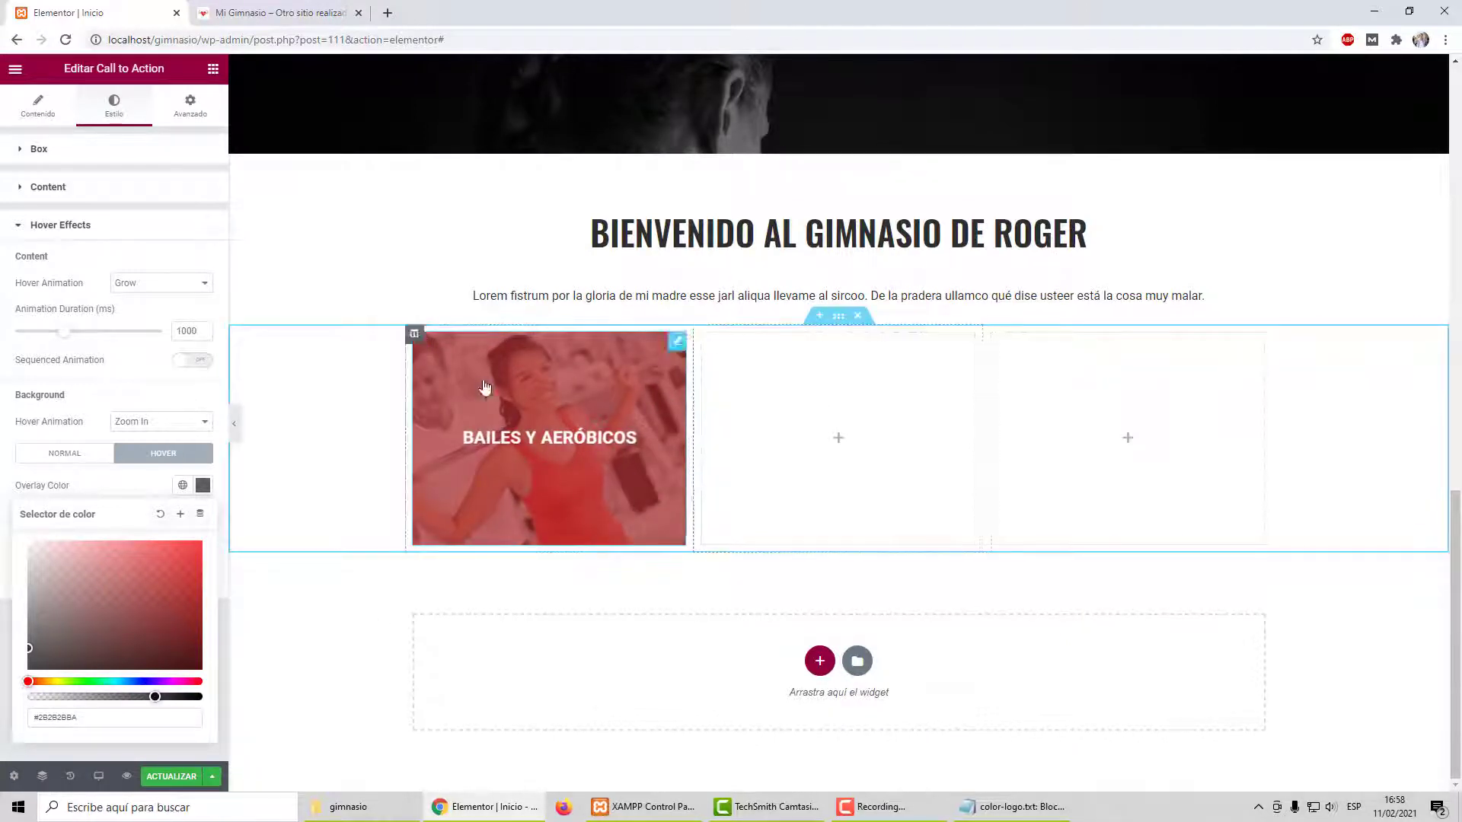
# Step: Duplicate the column holding the Call to Action twice so the section has three identical cards
pyautogui.click(839, 438)
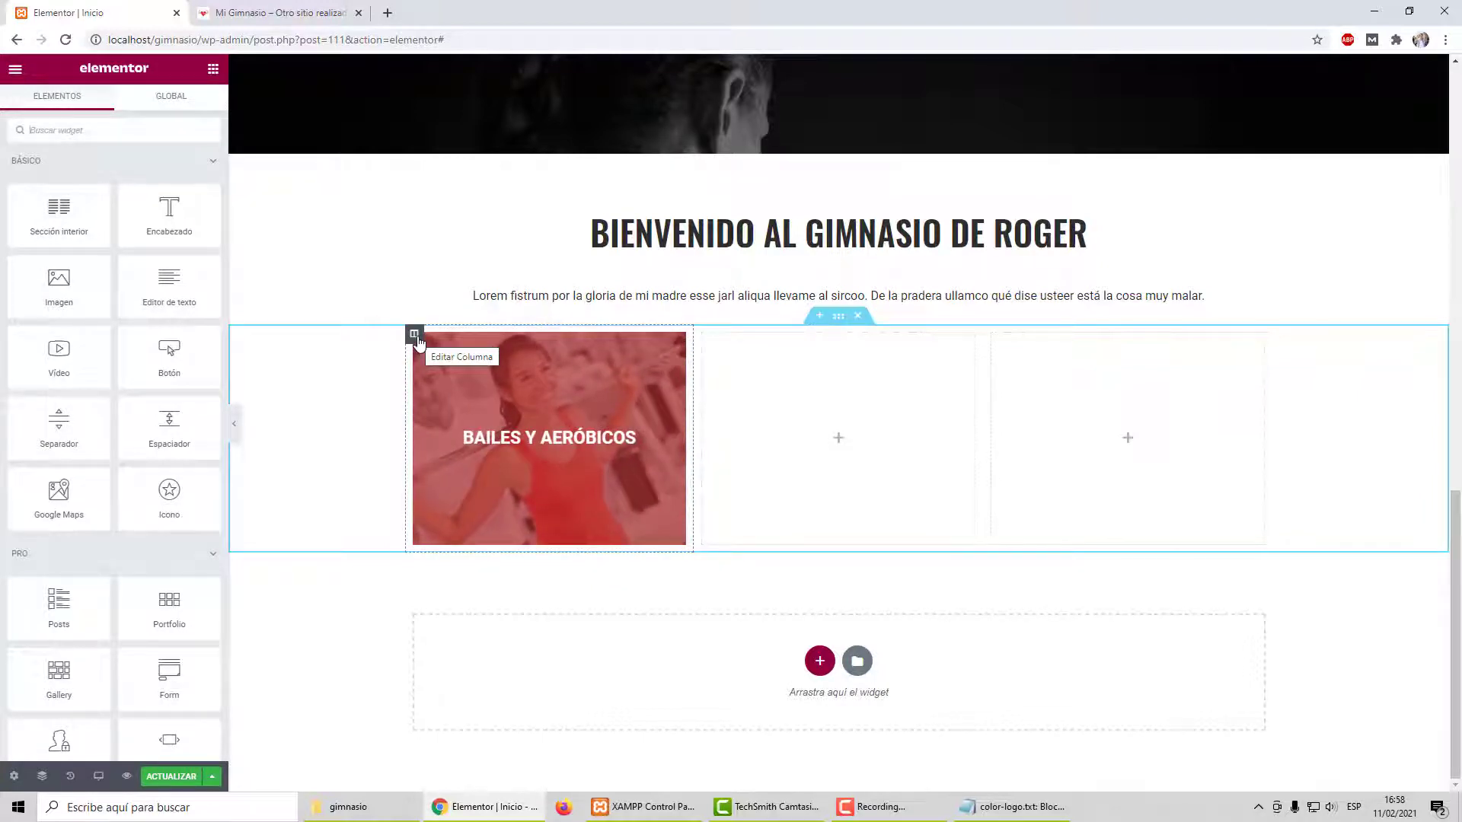
pyautogui.rightClick(417, 340)
pyautogui.click(462, 376)
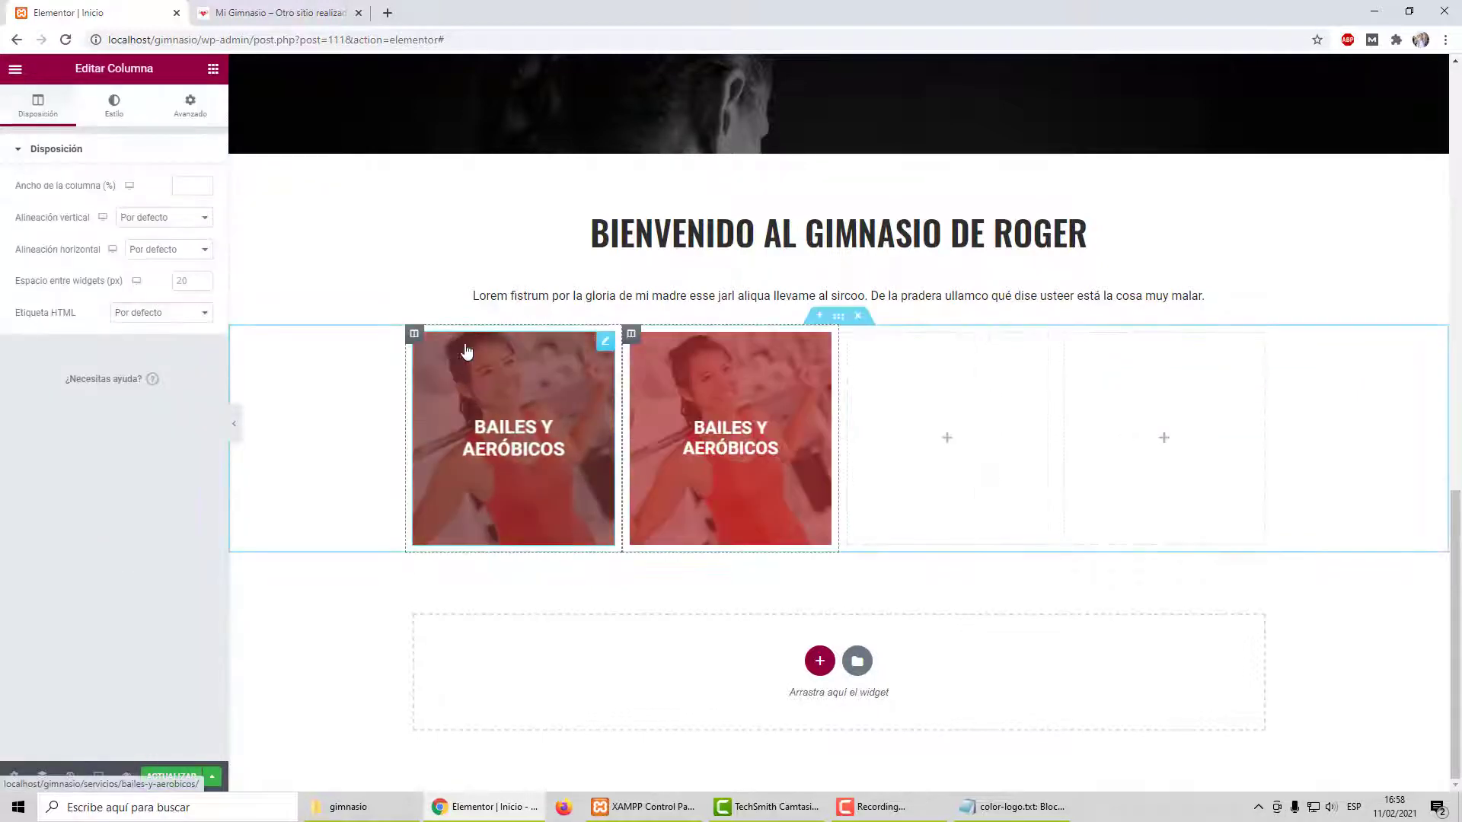
pyautogui.rightClick(629, 335)
pyautogui.click(675, 376)
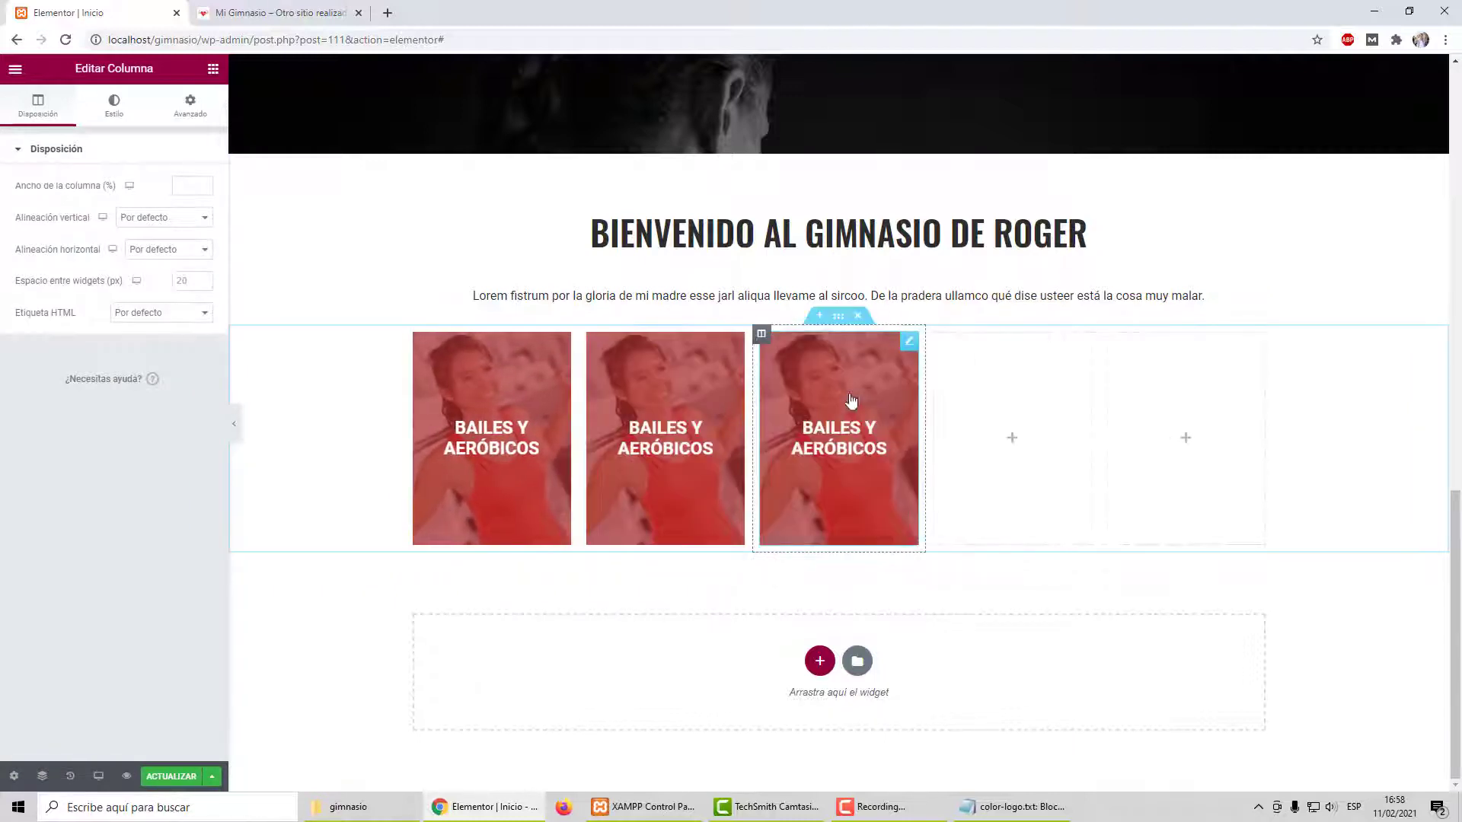
# Step: Delete the two empty columns beside the three Call to Action cards
pyautogui.rightClick(939, 344)
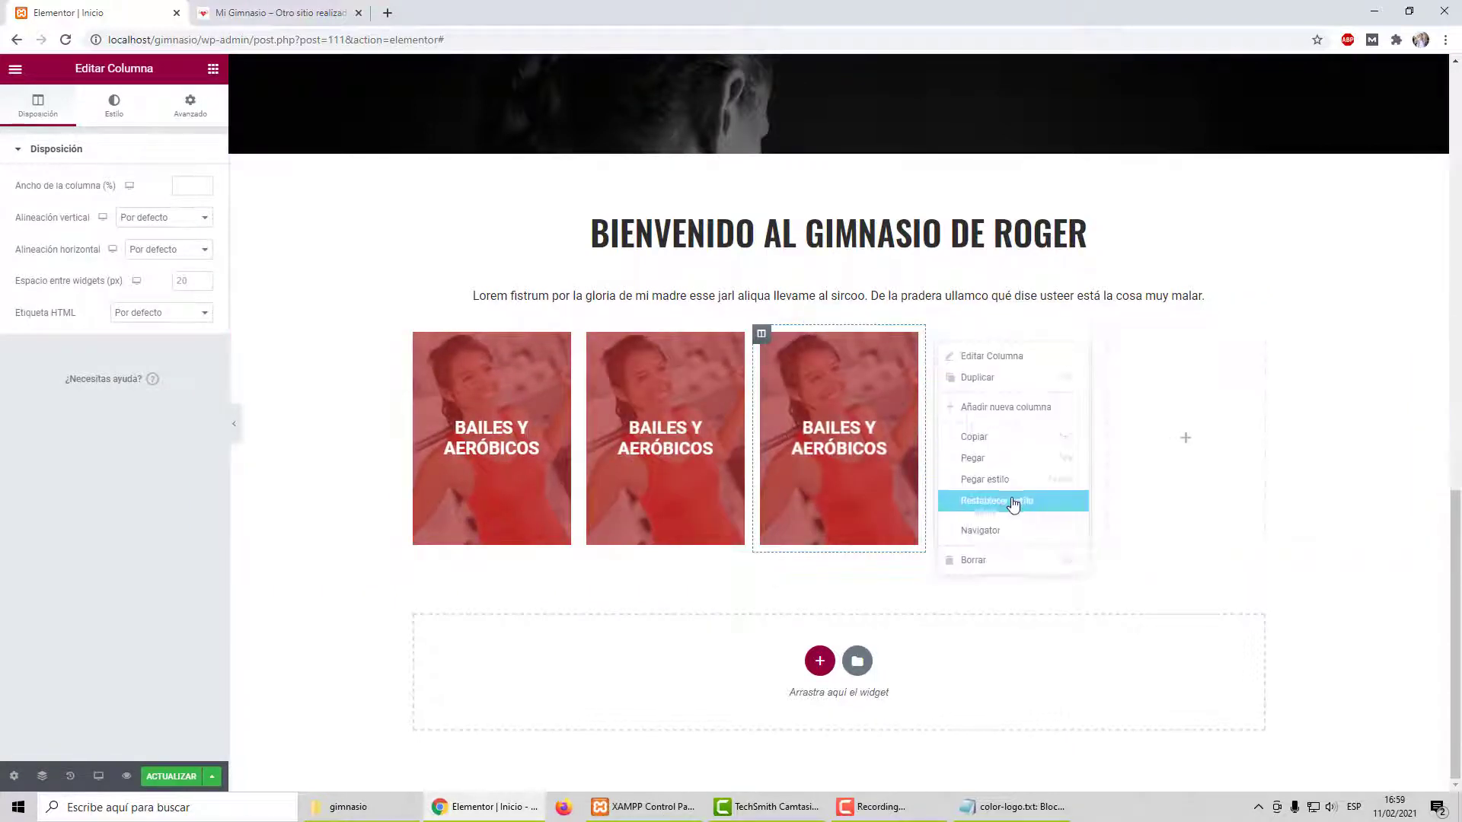
pyautogui.click(993, 563)
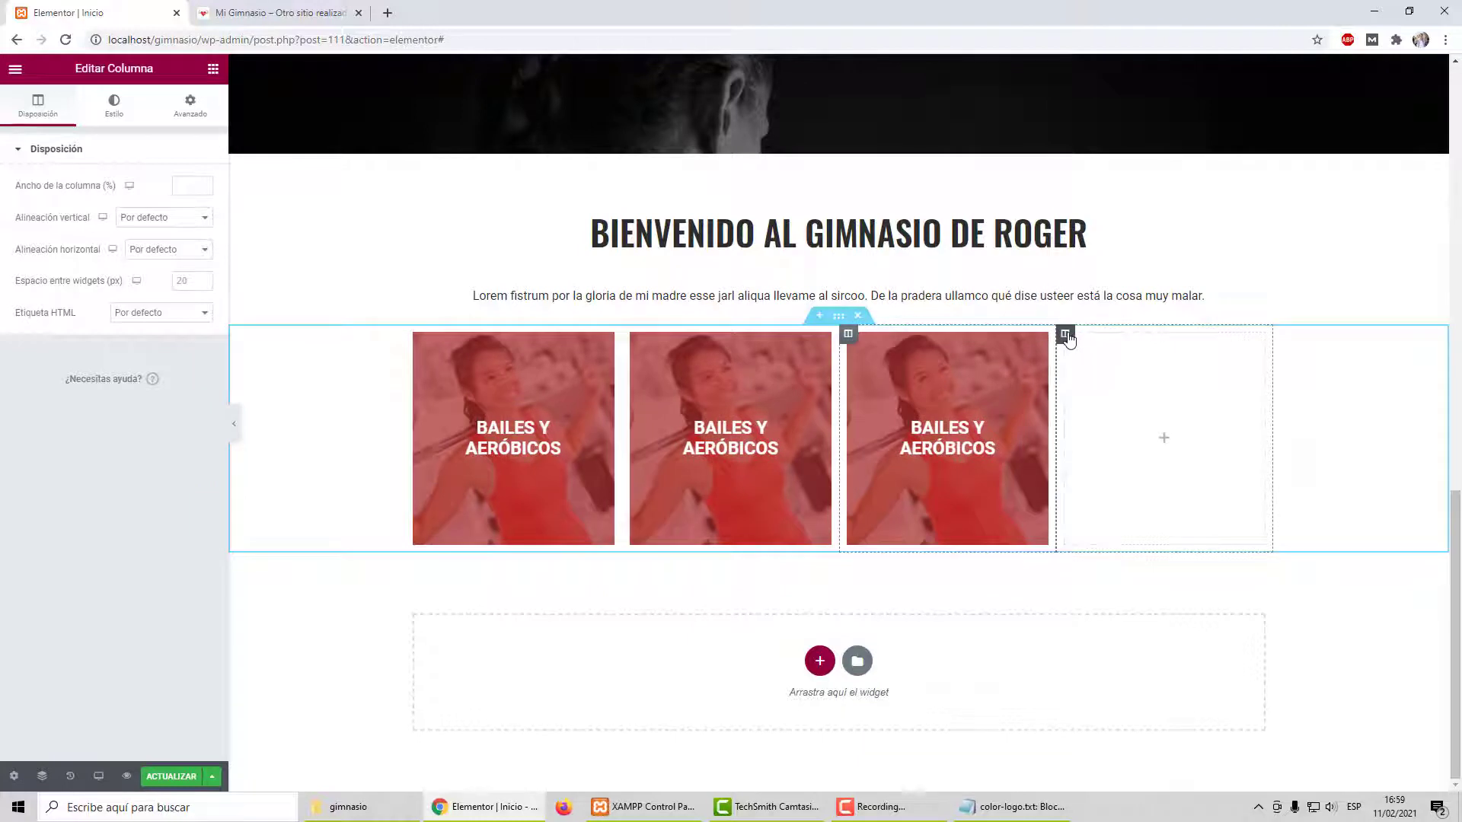
pyautogui.rightClick(1064, 333)
pyautogui.click(1145, 552)
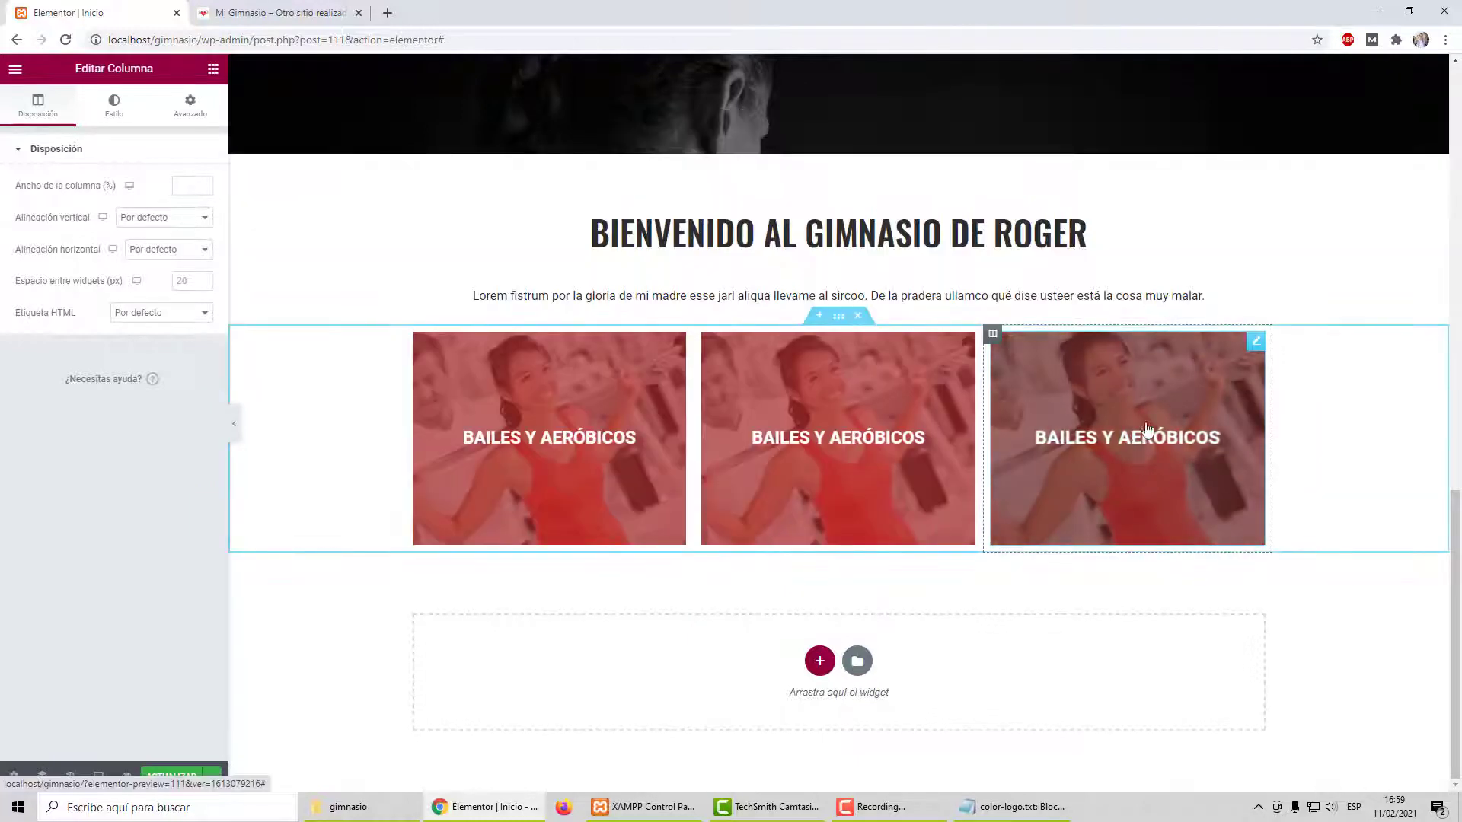
# Step: Replace the third Call to Action's image with gimnasio-varon.jpg from the media library
pyautogui.click(1254, 345)
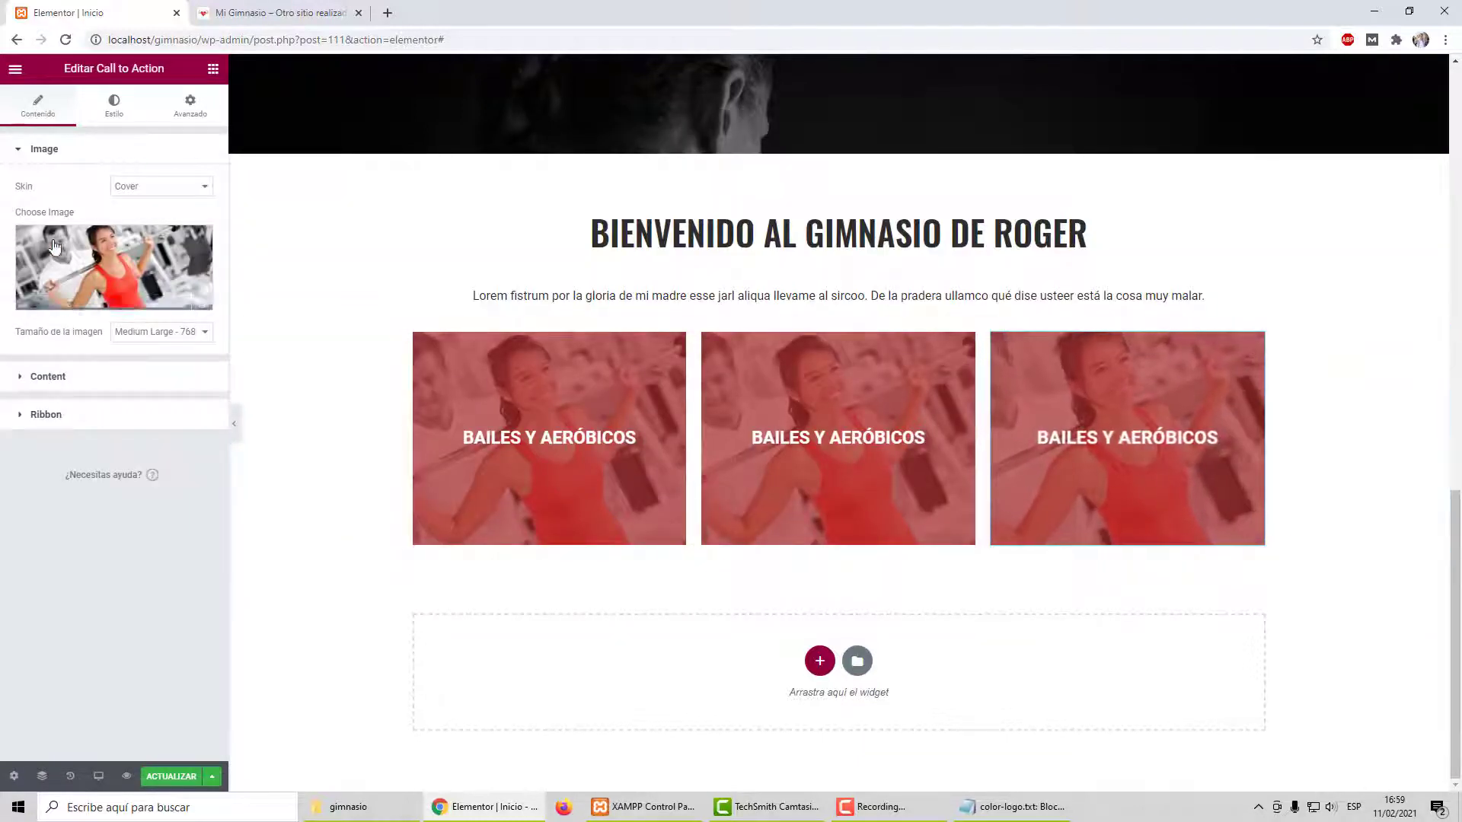
pyautogui.click(114, 268)
pyautogui.click(205, 257)
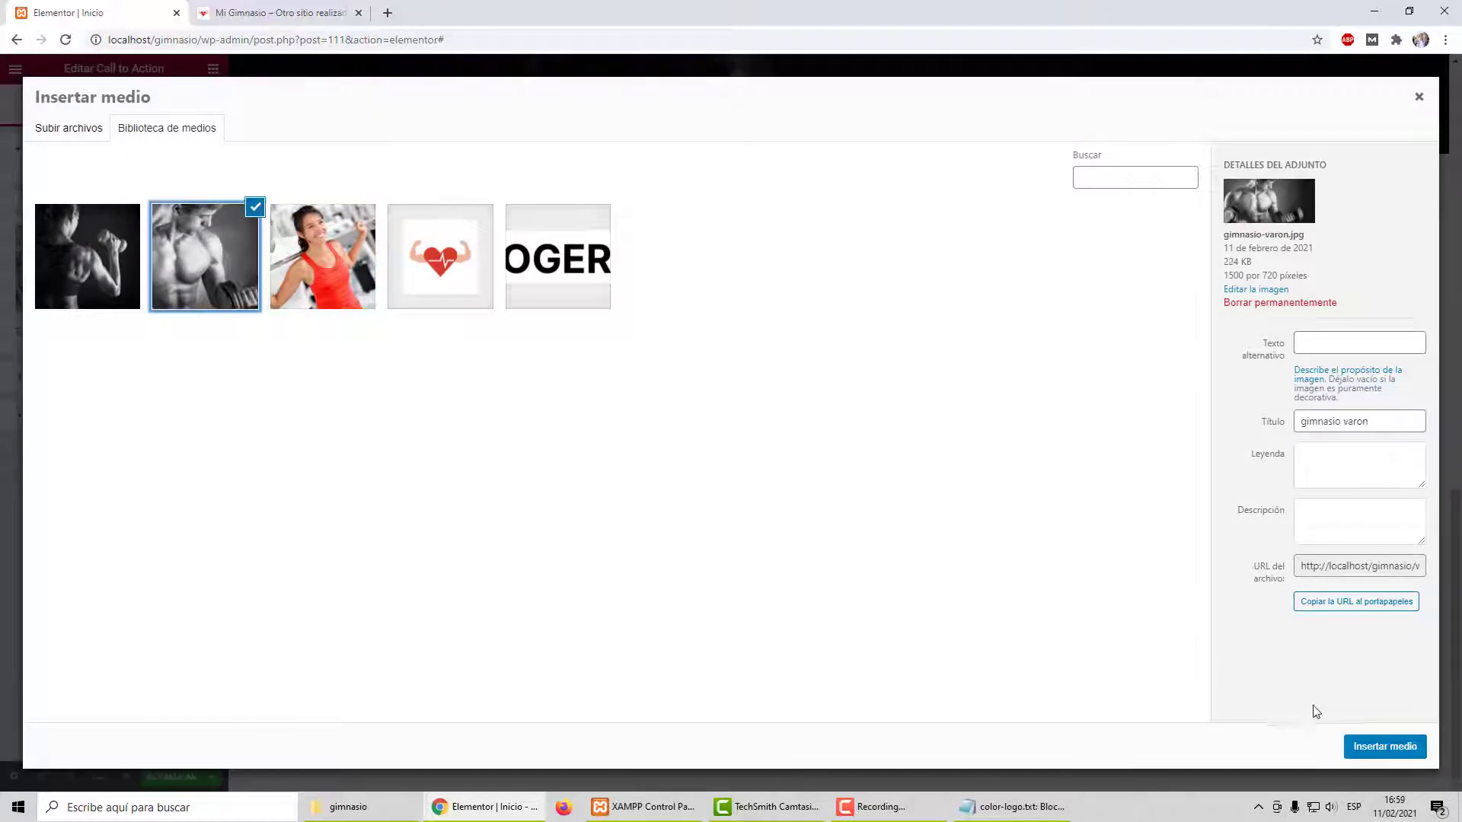
pyautogui.click(1385, 746)
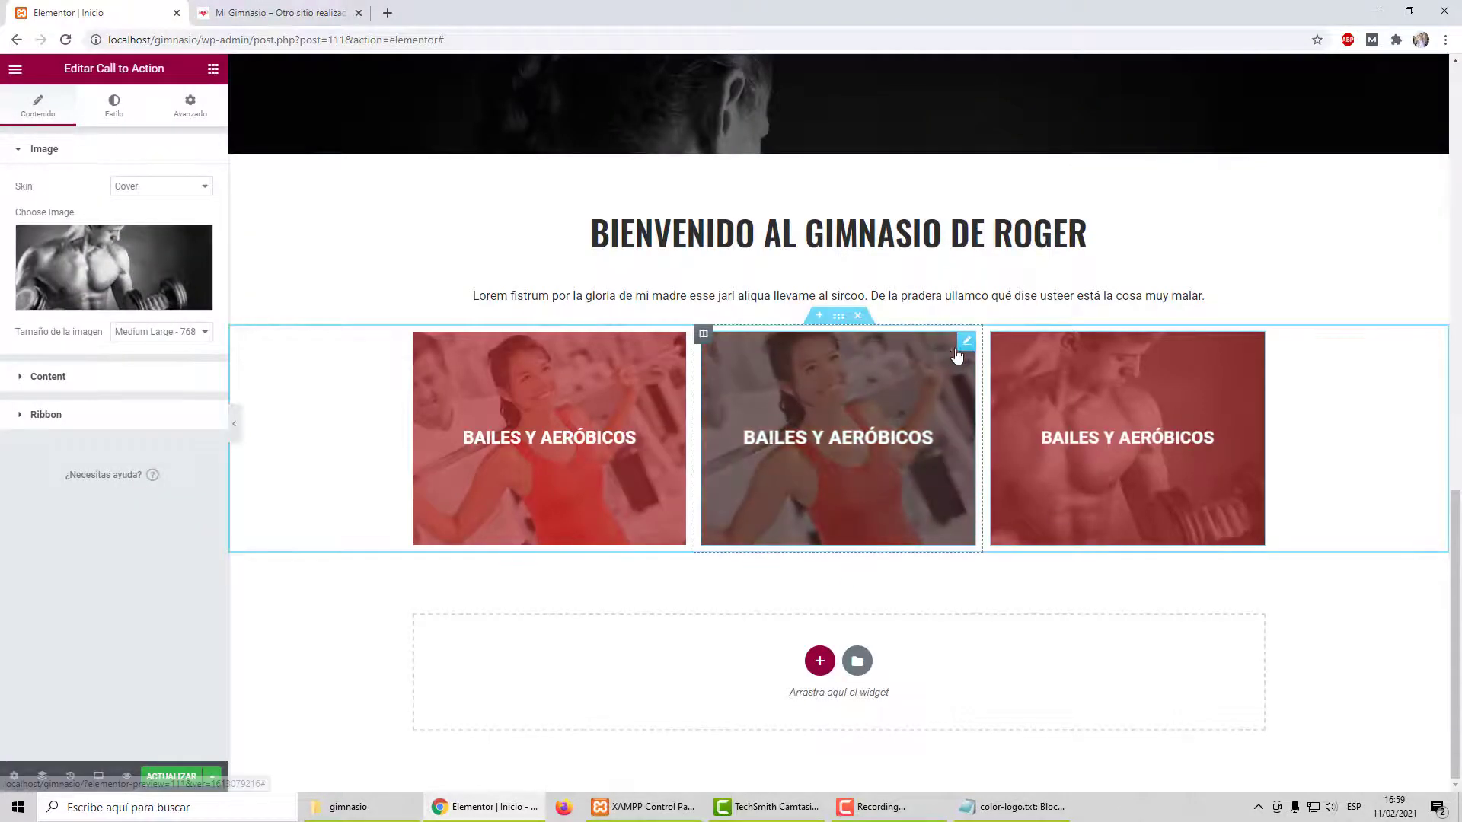
# Step: Replace the middle Call to Action's image with gimnasio-mujer.jpg from the media library
pyautogui.click(961, 344)
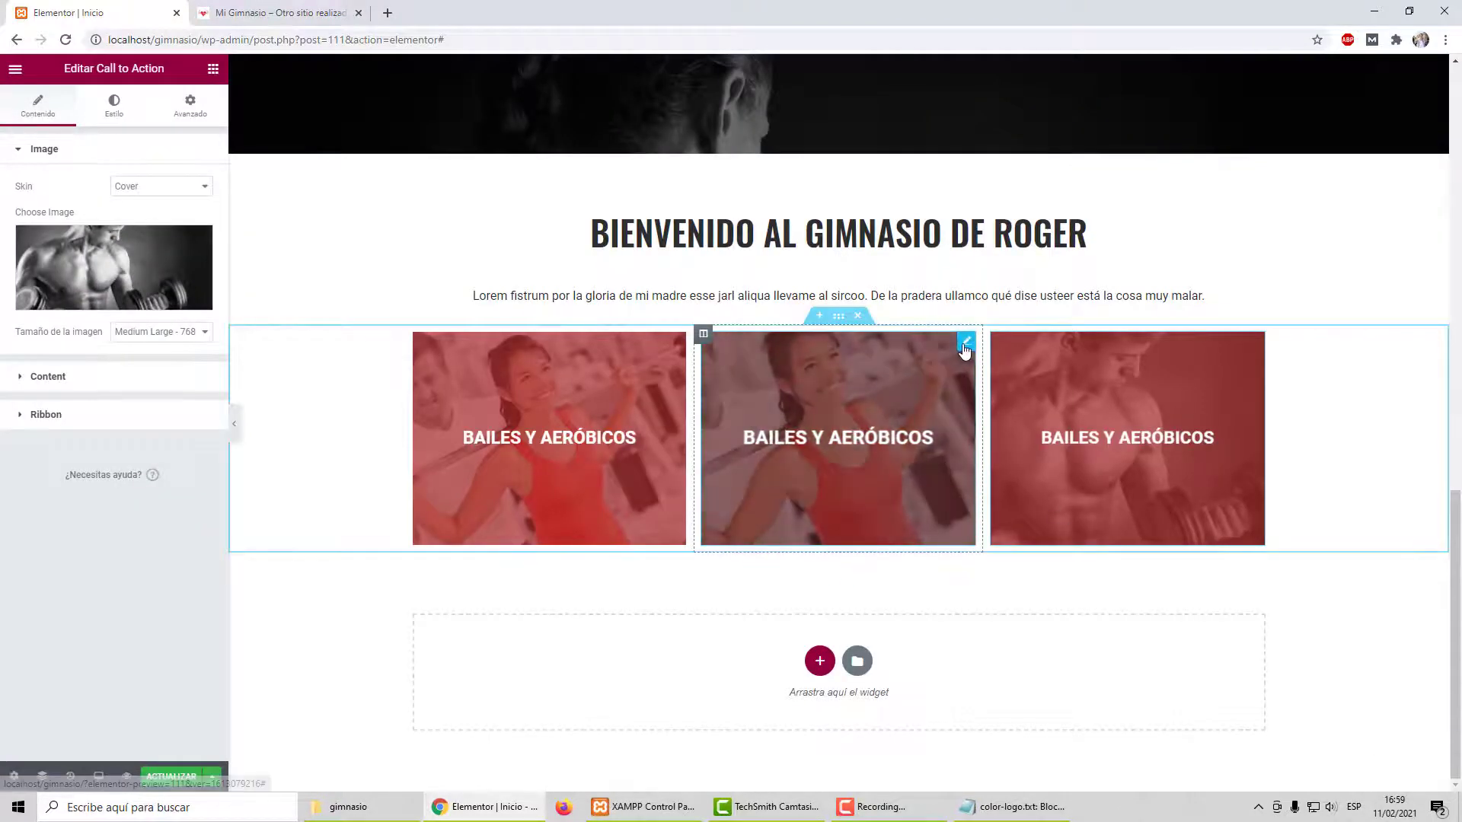
pyautogui.click(151, 299)
pyautogui.click(87, 256)
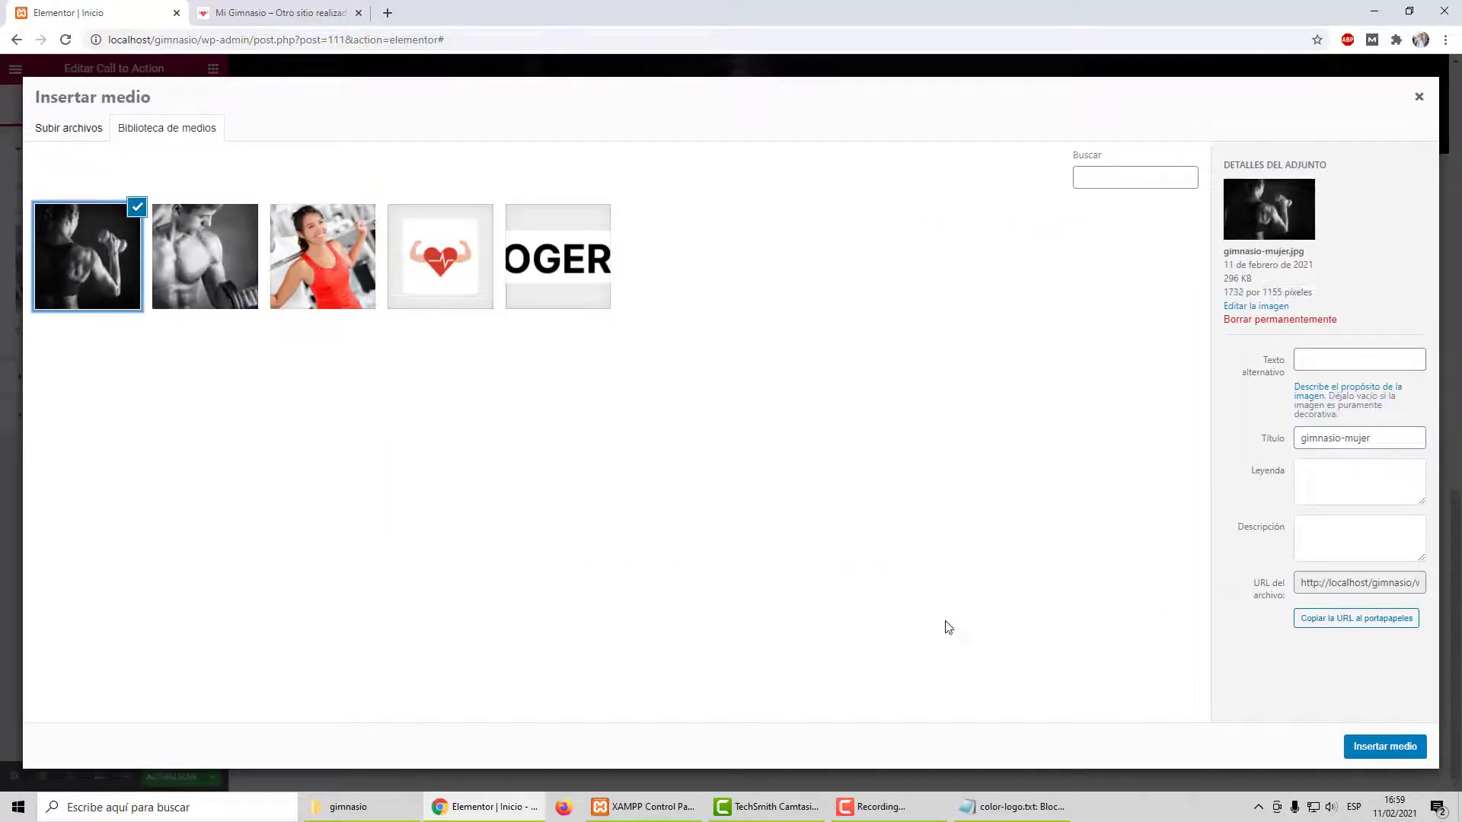
pyautogui.click(1383, 748)
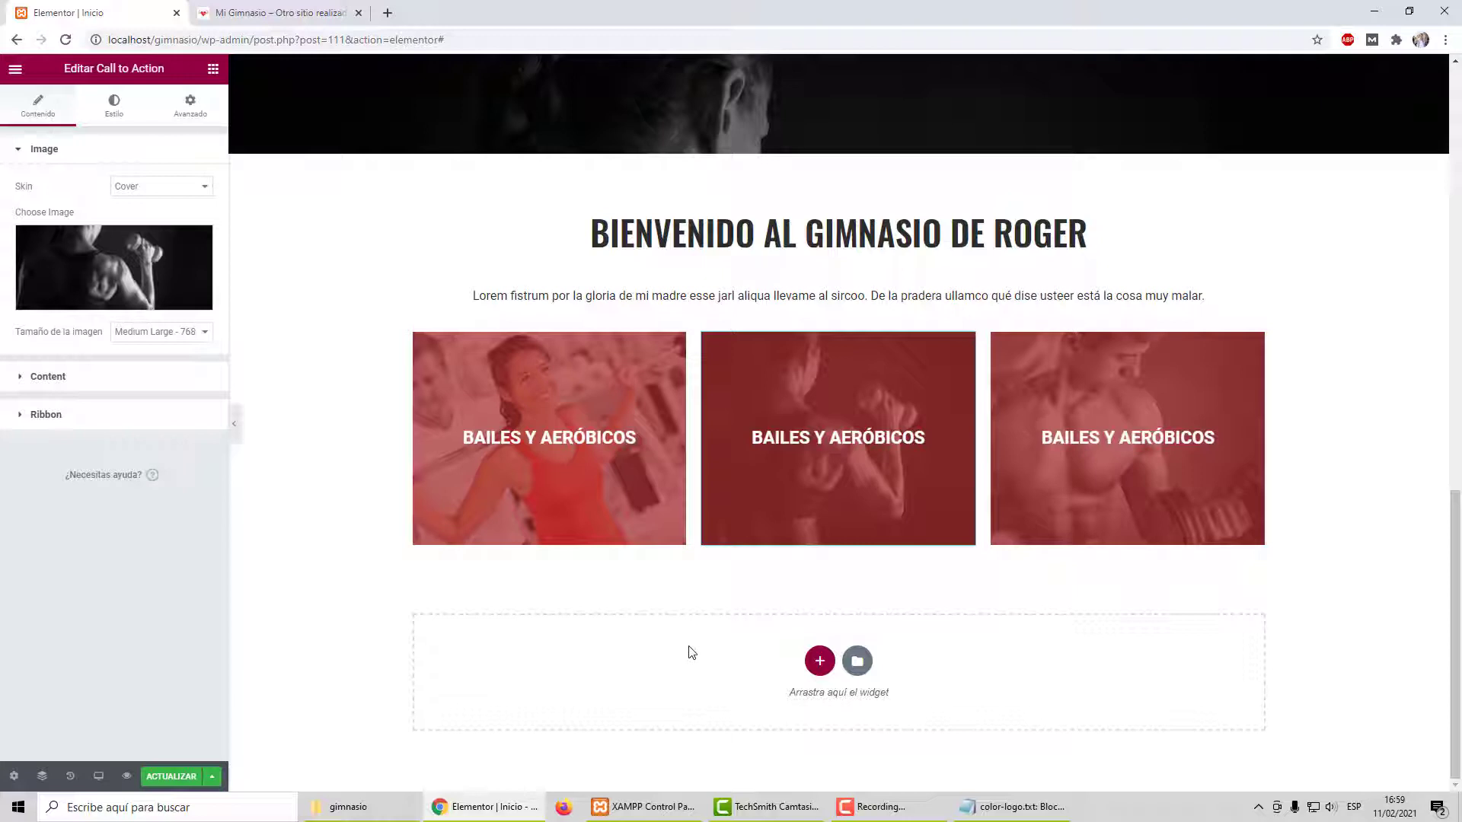
# Step: Set the middle Call to Action's normal background overlay colour to semi-transparent black, #000000BA
pyautogui.moveTo(964, 347)
pyautogui.click(114, 106)
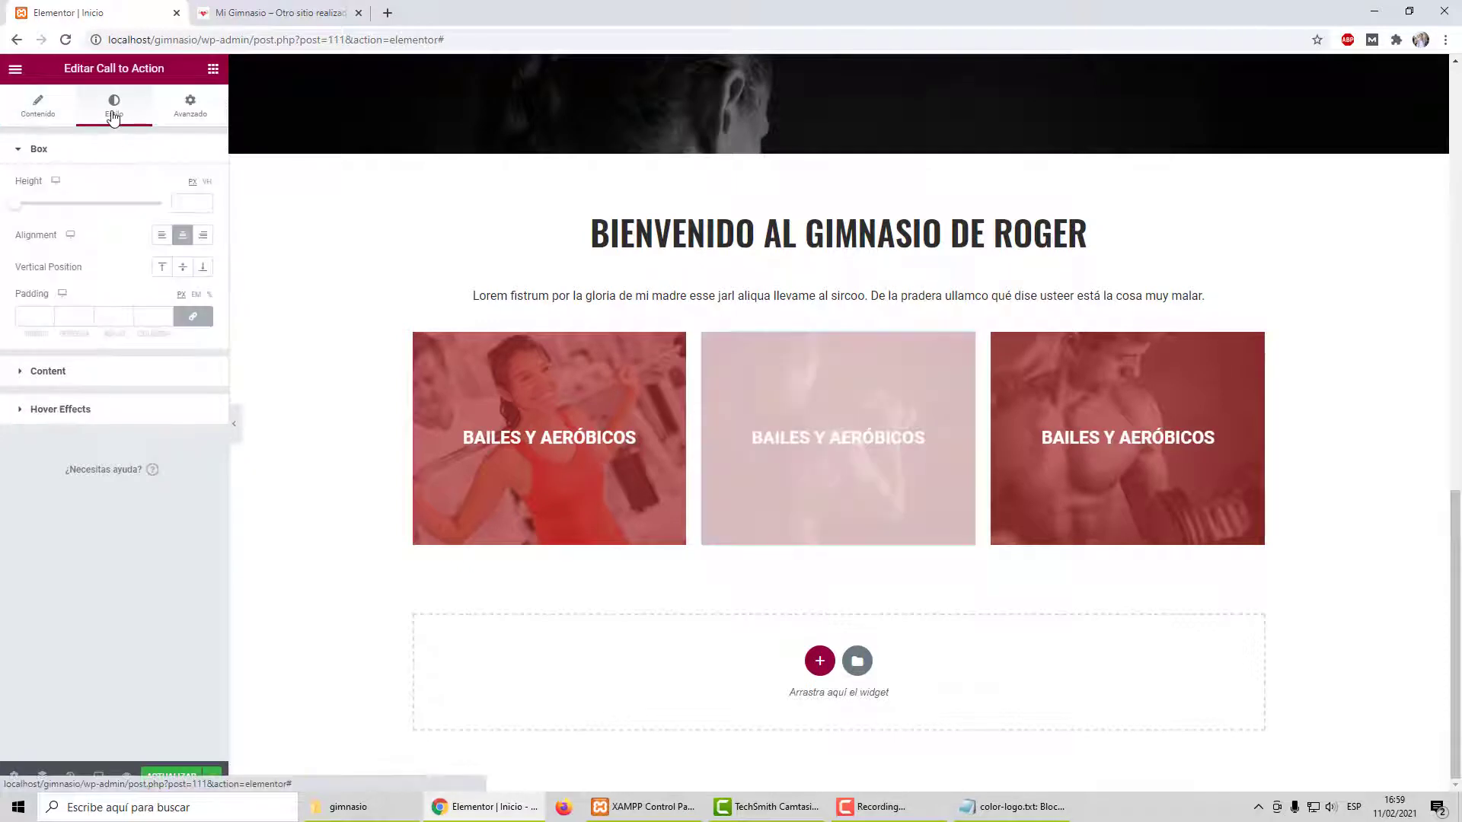
pyautogui.click(82, 411)
pyautogui.click(203, 487)
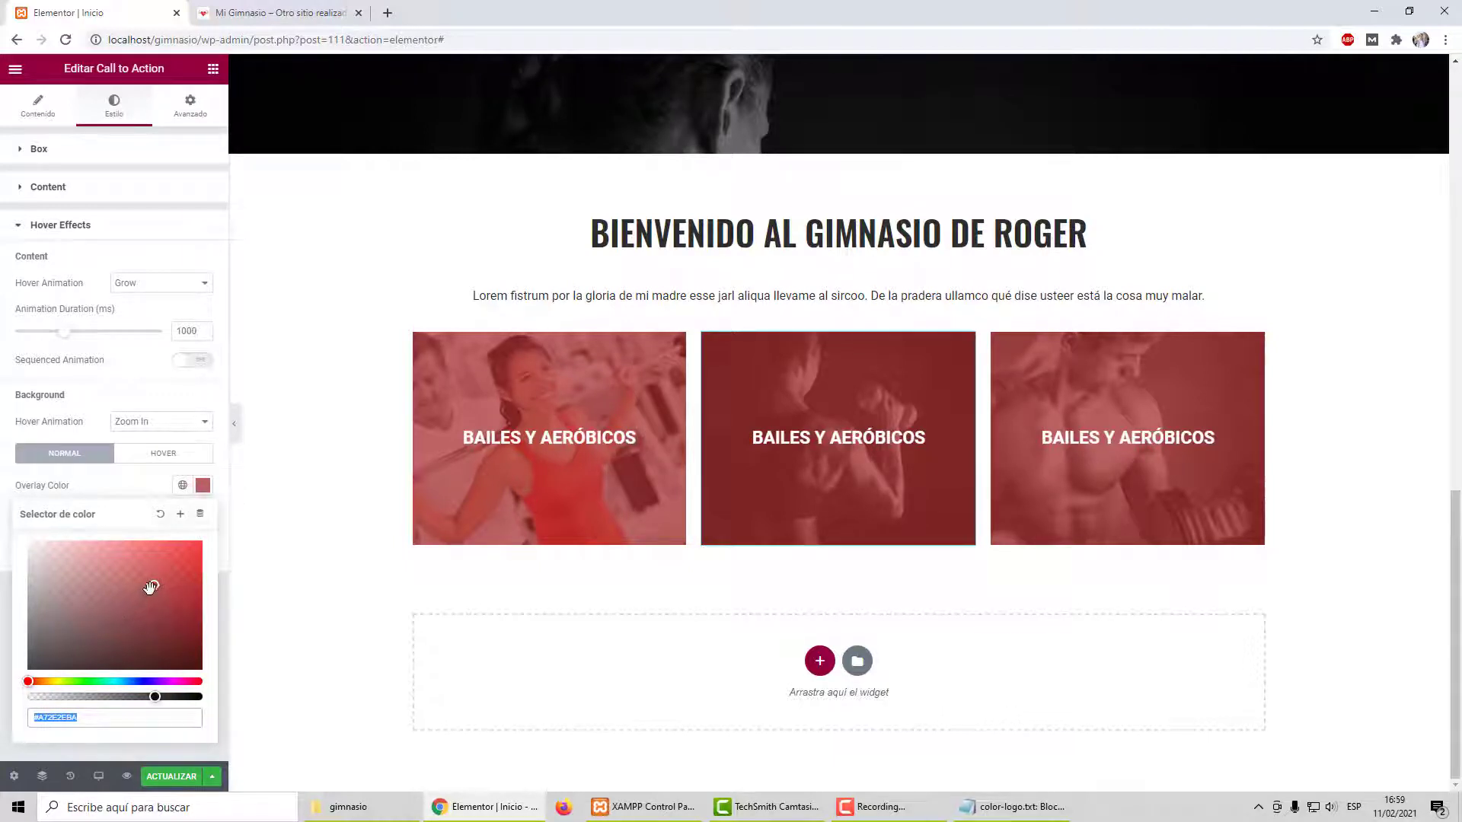
pyautogui.moveTo(149, 586)
pyautogui.mouseDown()
pyautogui.moveTo(26, 642)
pyautogui.moveTo(32, 681)
pyautogui.mouseUp()
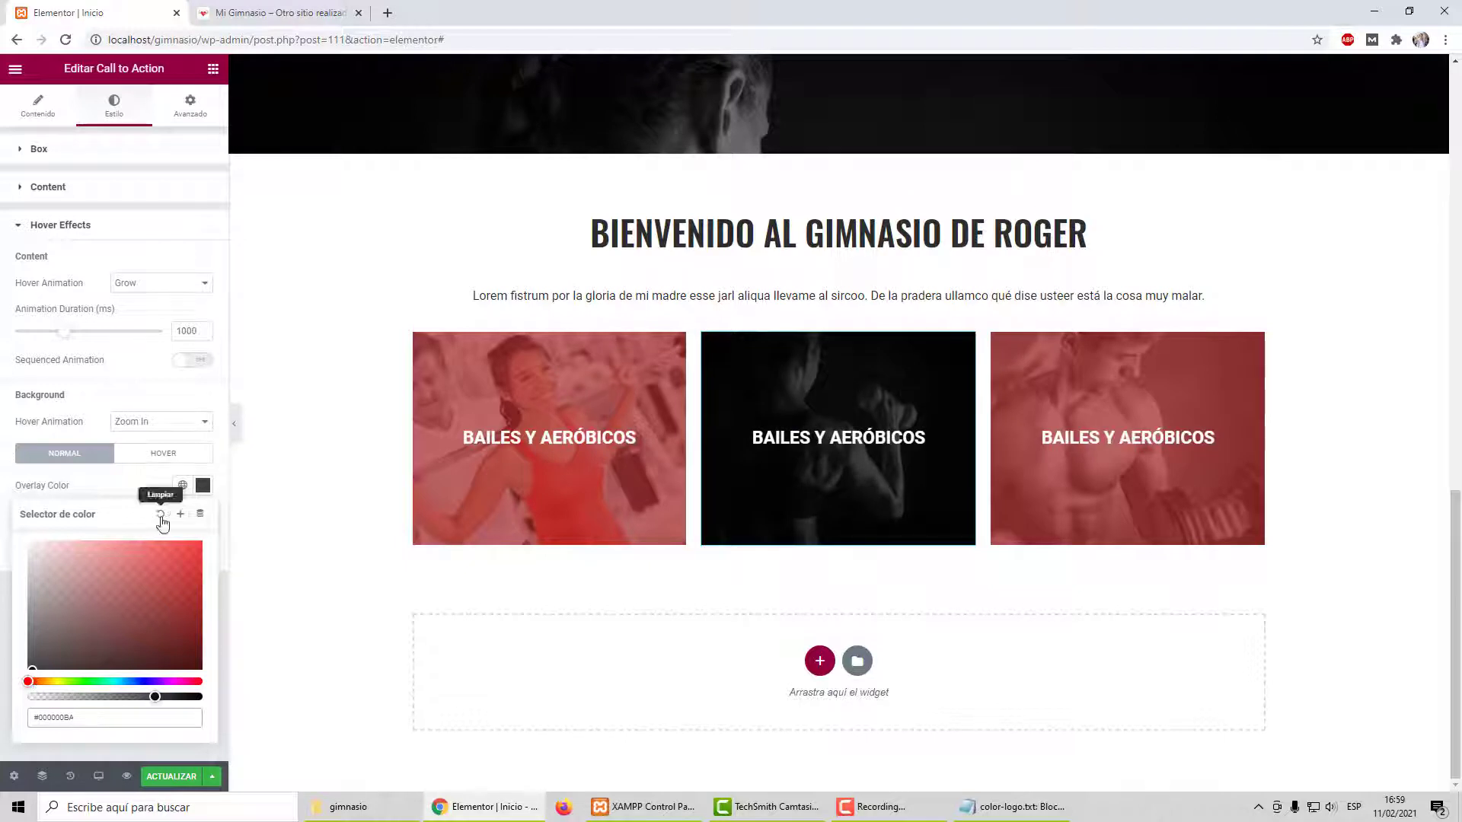
pyautogui.click(203, 486)
# Step: Set the middle Call to Action's hover overlay colour to semi-transparent red
pyautogui.click(163, 453)
pyautogui.click(204, 485)
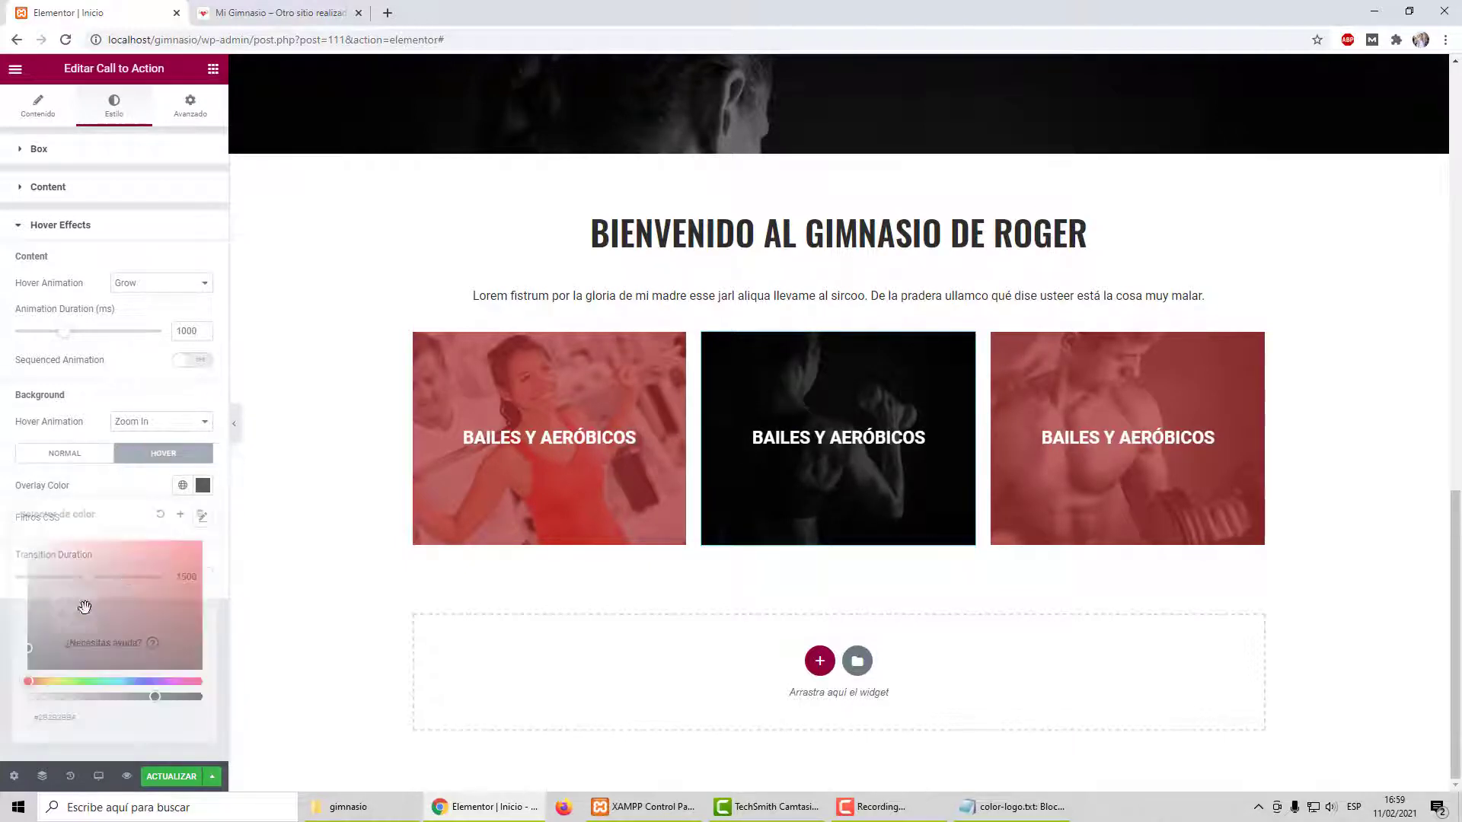
pyautogui.click(3, 676)
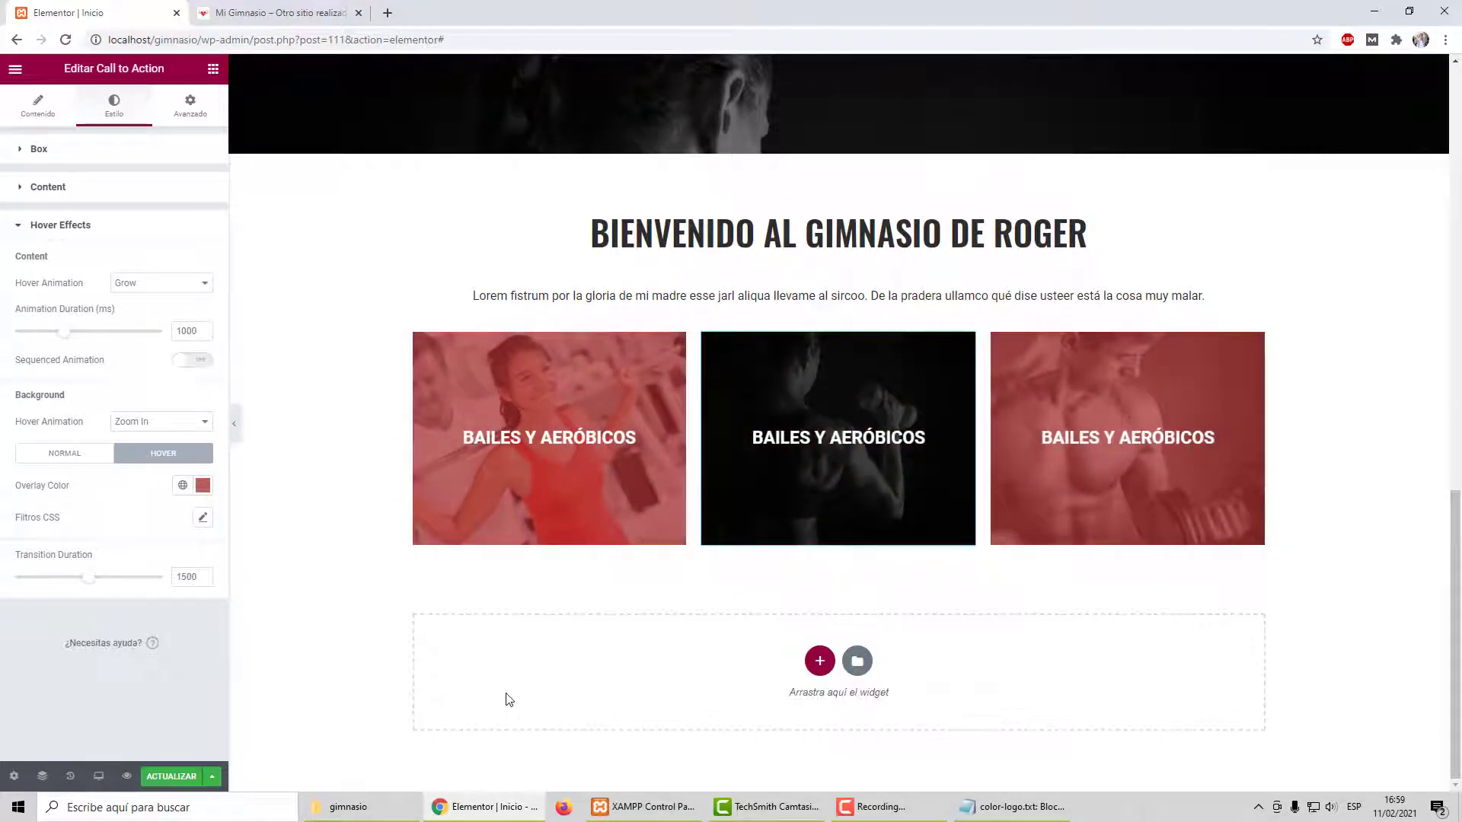
# Step: Duplicate the section holding the three Call to Action cards to make a second row
pyautogui.rightClick(840, 323)
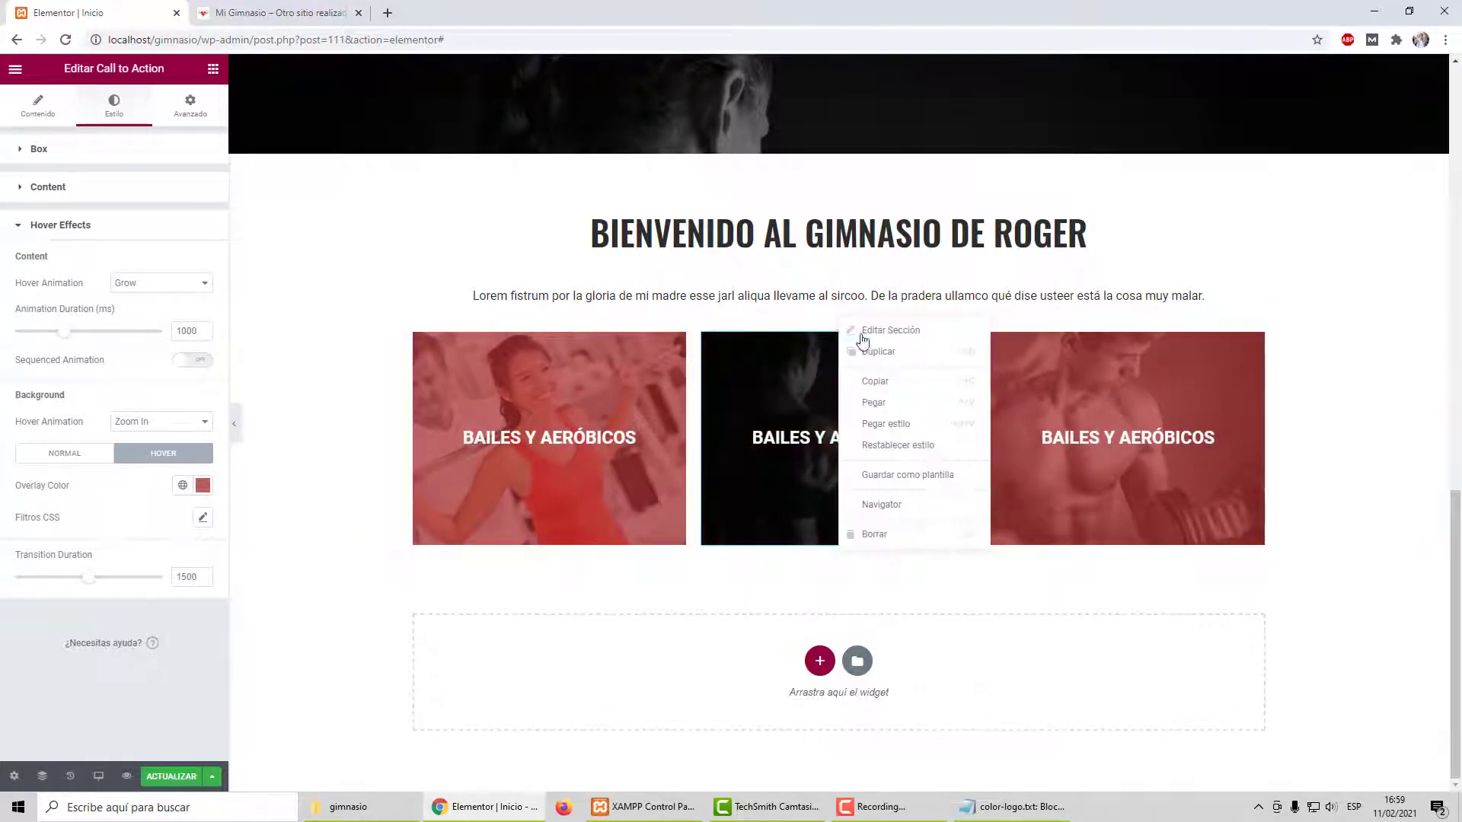
pyautogui.click(887, 361)
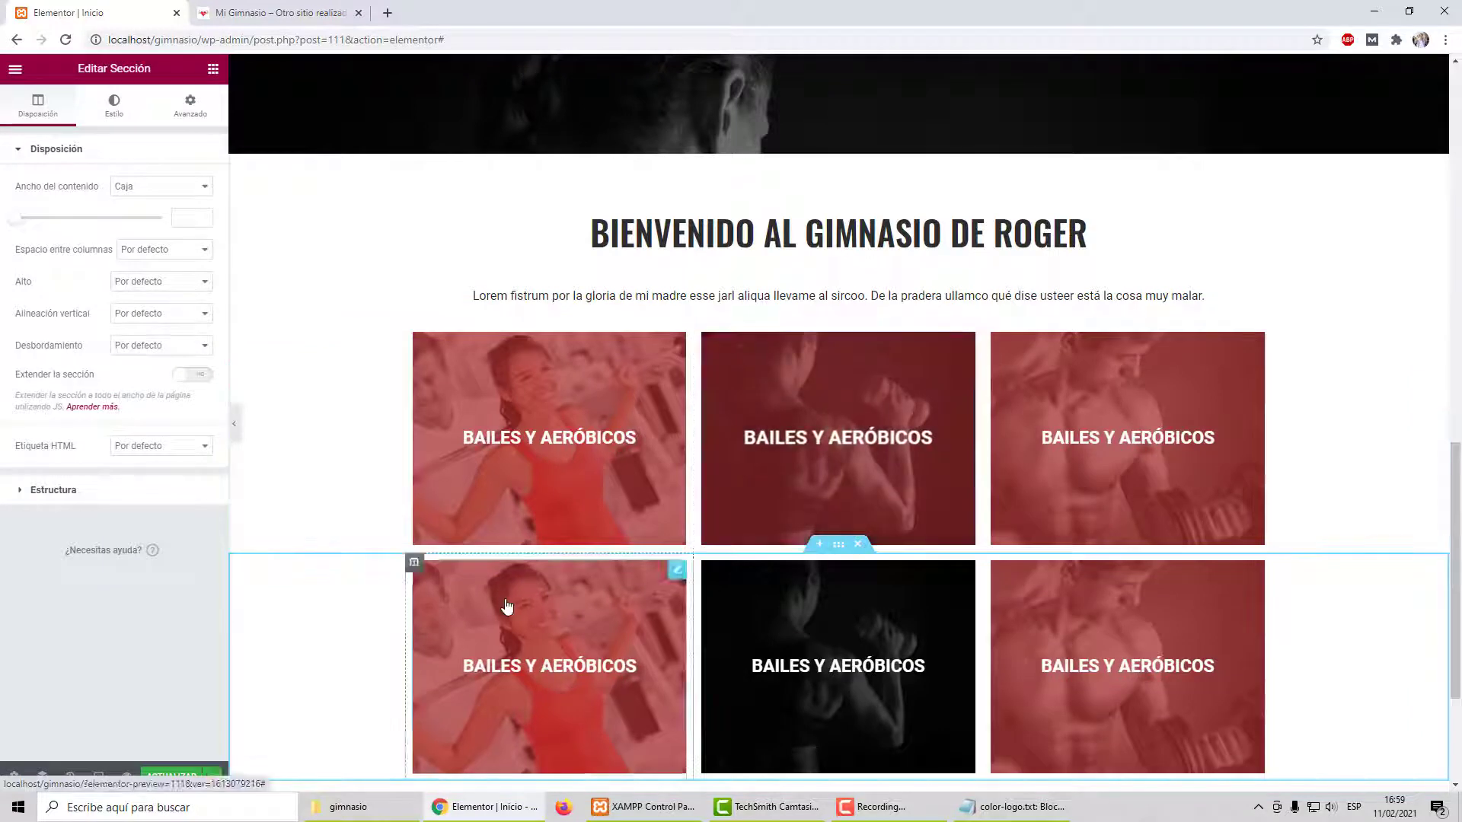
pyautogui.scroll(-2, 636, 548)
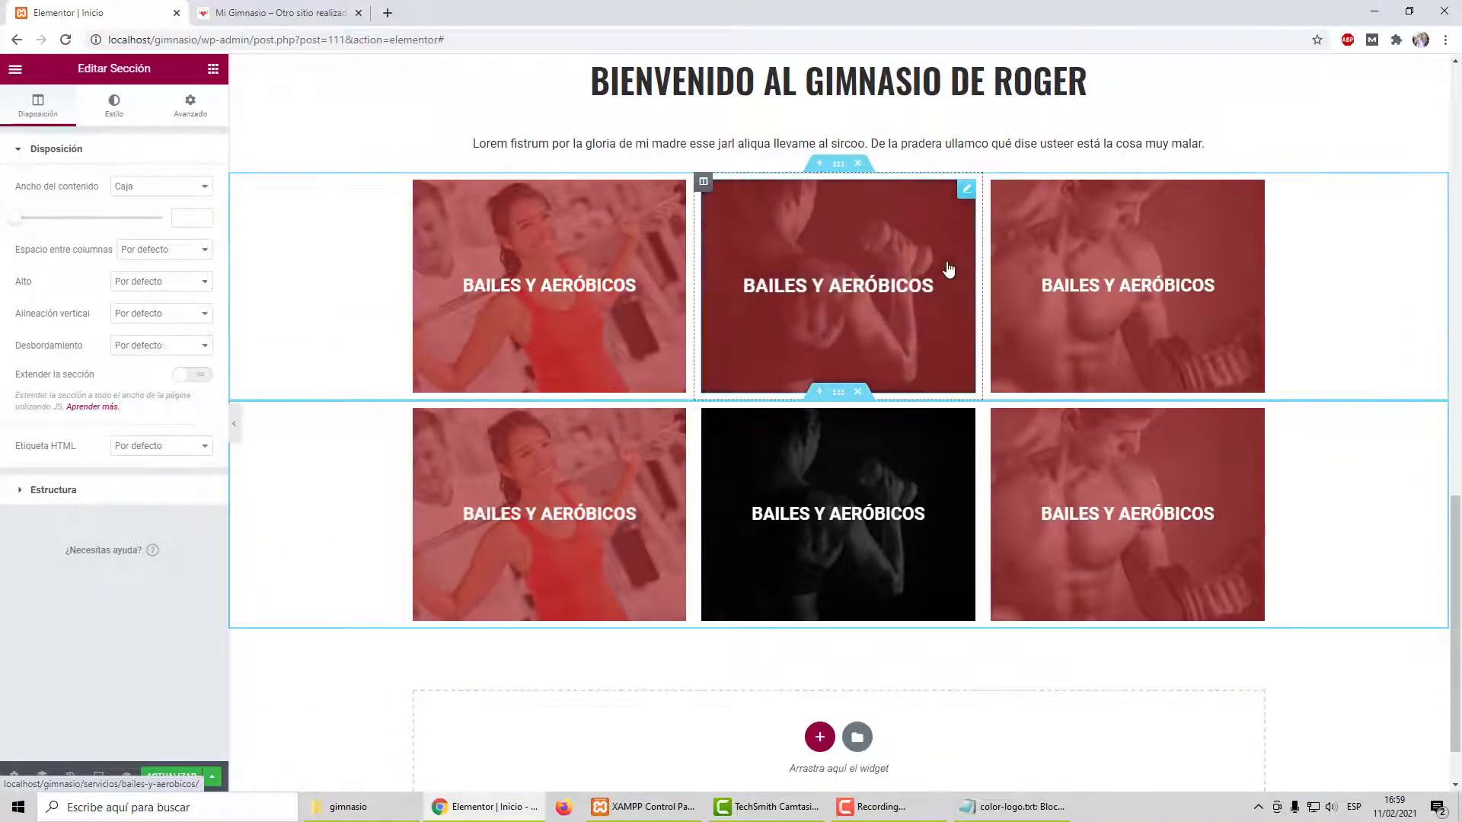
# Step: Title the upper row's middle Call to Action MÁQUINAS MUJERES and link it to the Máquinas mujeres page
pyautogui.click(933, 285)
pyautogui.click(272, 11)
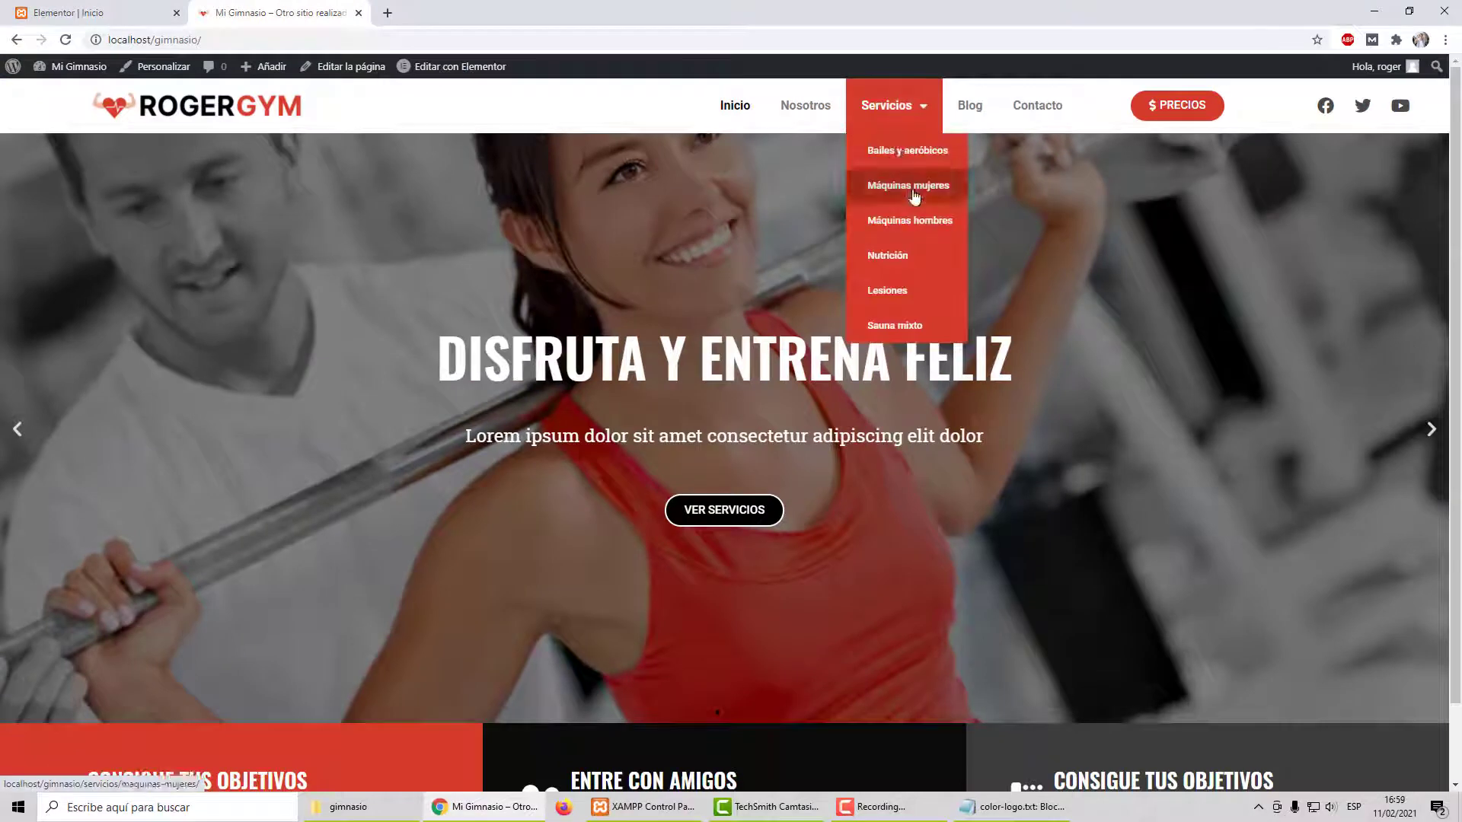
pyautogui.click(173, 4)
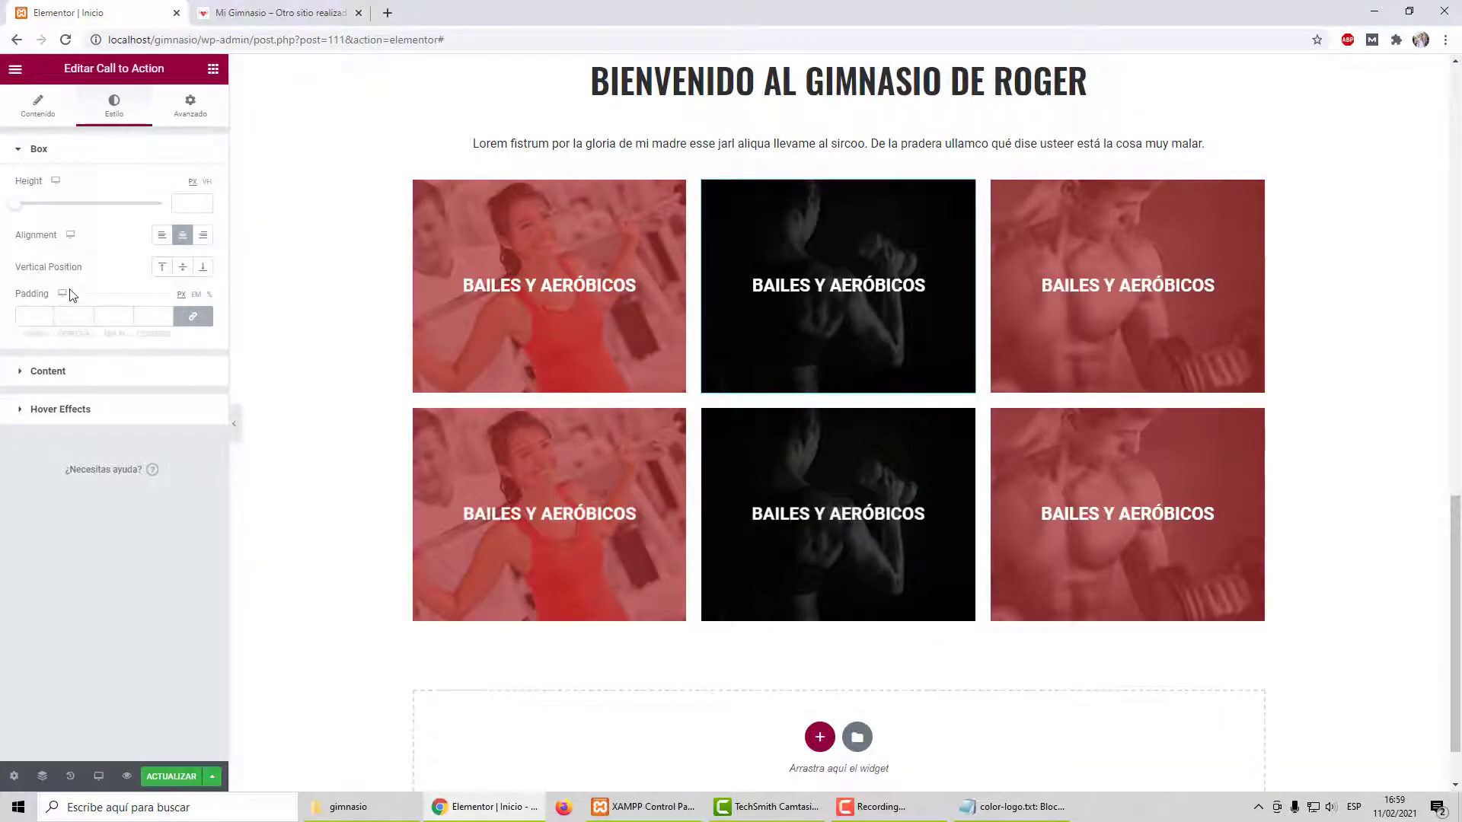
pyautogui.click(37, 106)
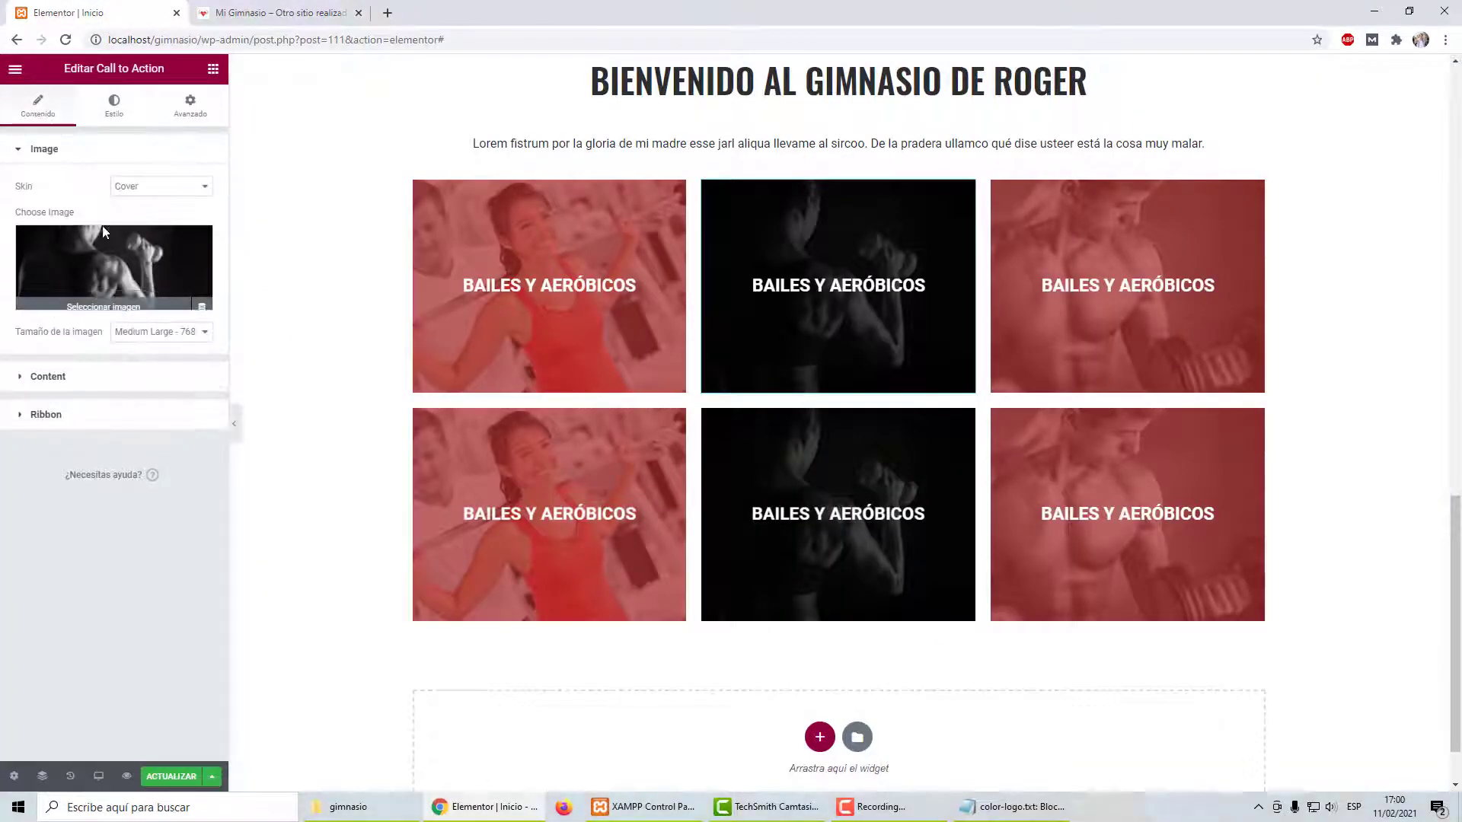
pyautogui.click(76, 375)
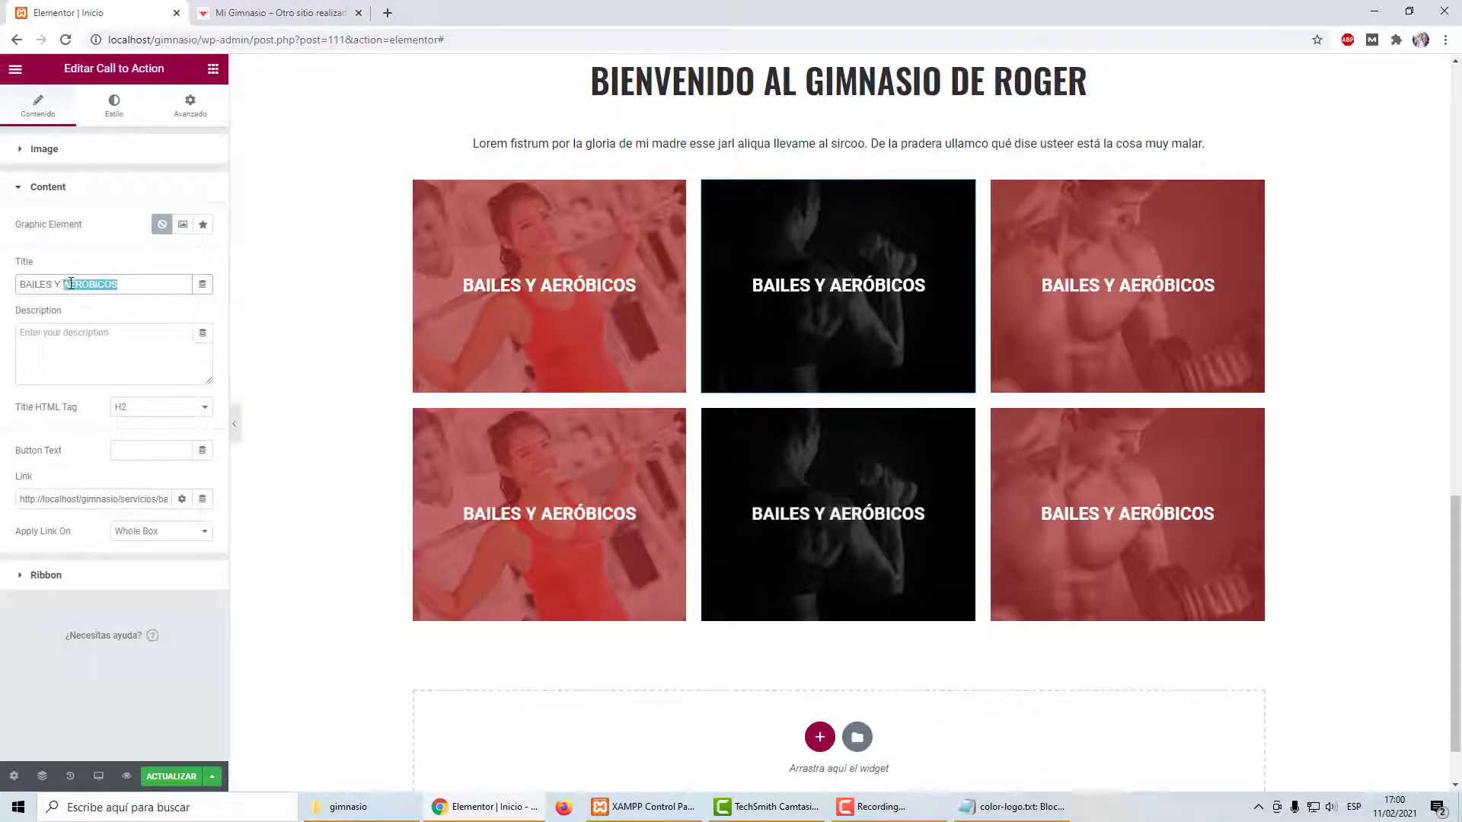
pyautogui.write('M')
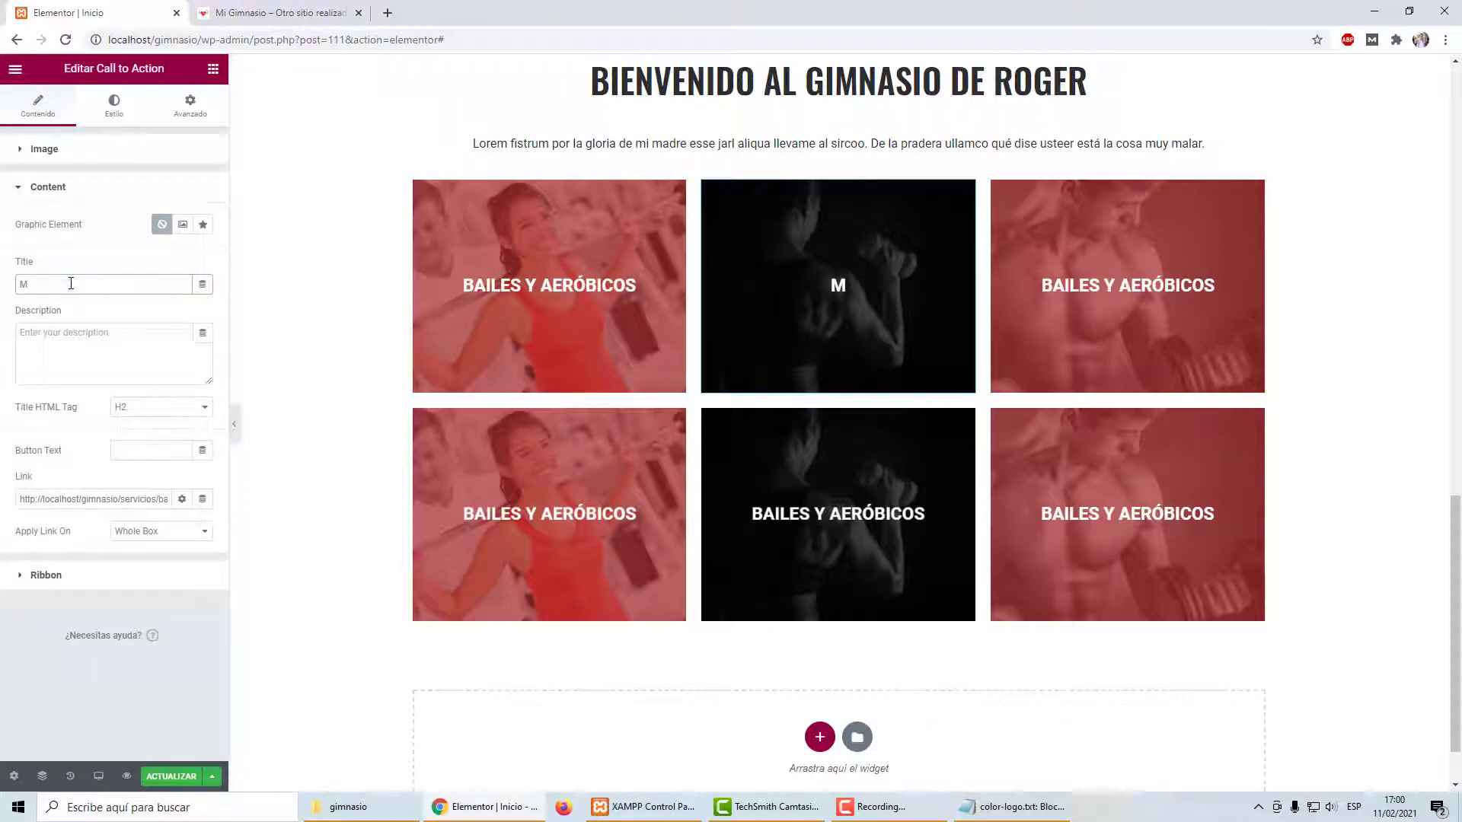
pyautogui.write('AQUINAS MU')
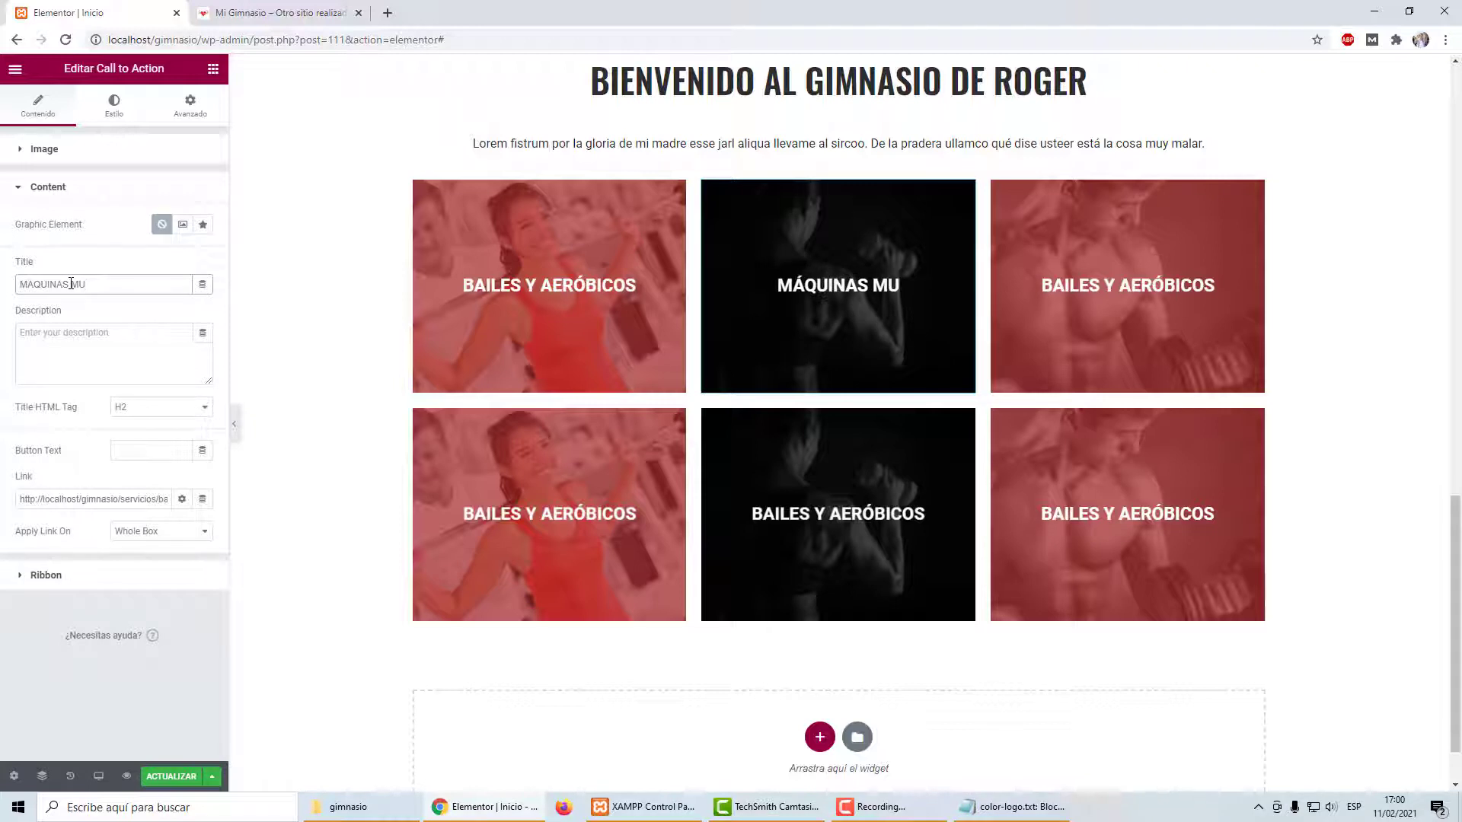
pyautogui.write('JERES')
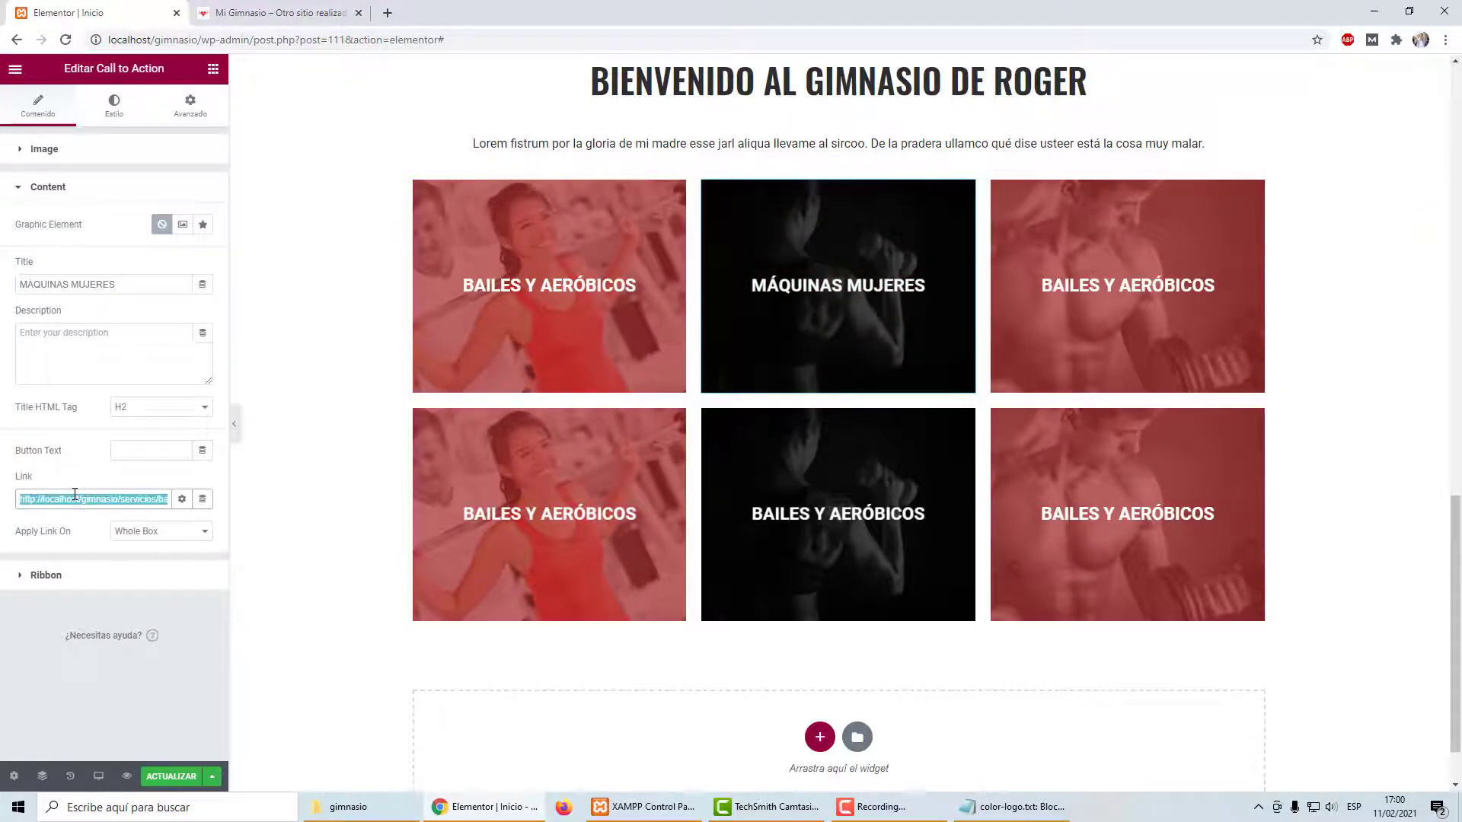
pyautogui.write('maq')
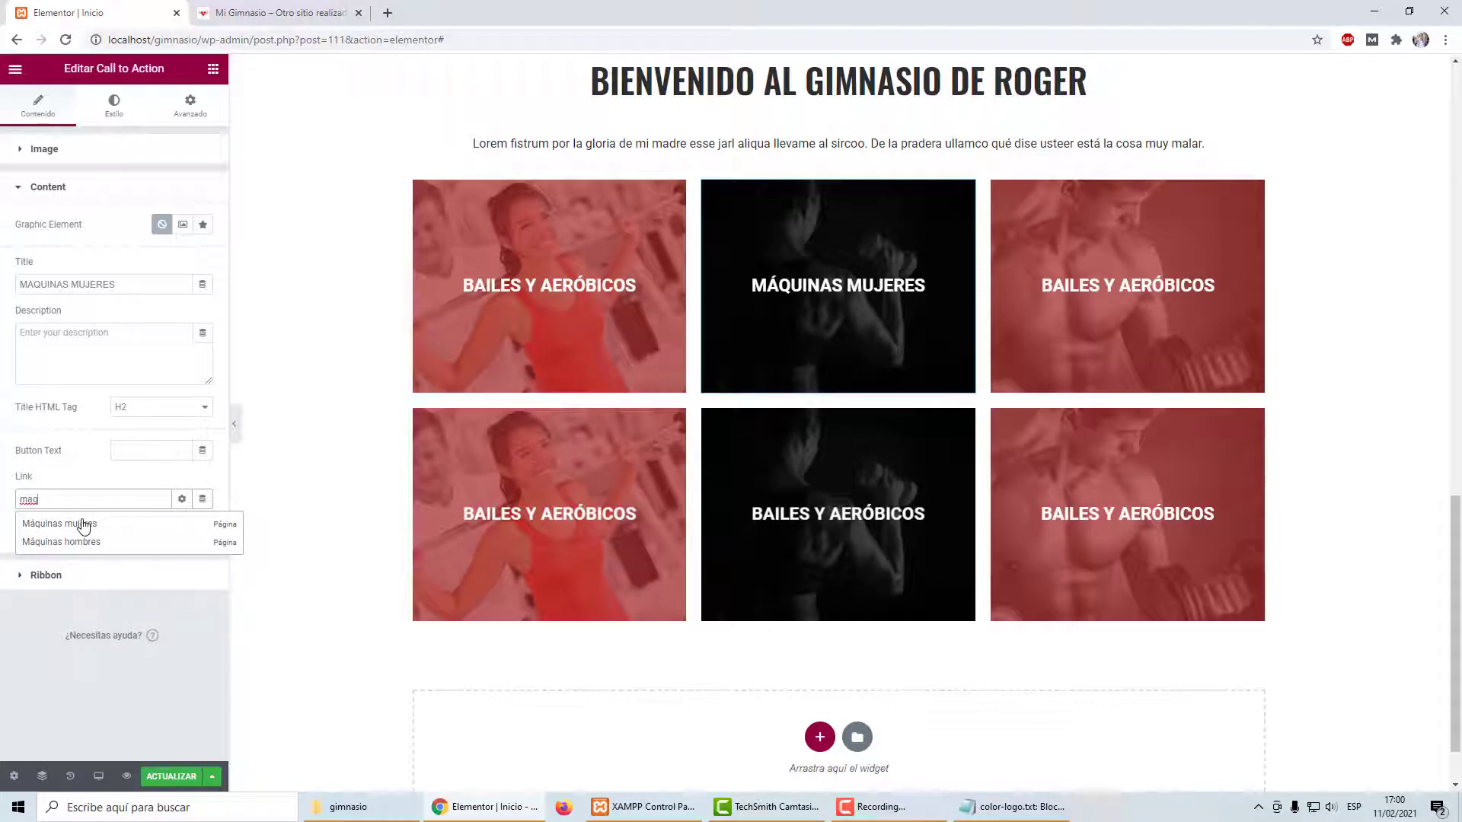
pyautogui.click(84, 525)
# Step: Title the upper row's third Call to Action MÁQUINAS HOMBRES and link it to the Máquinas hombres page
pyautogui.click(1093, 268)
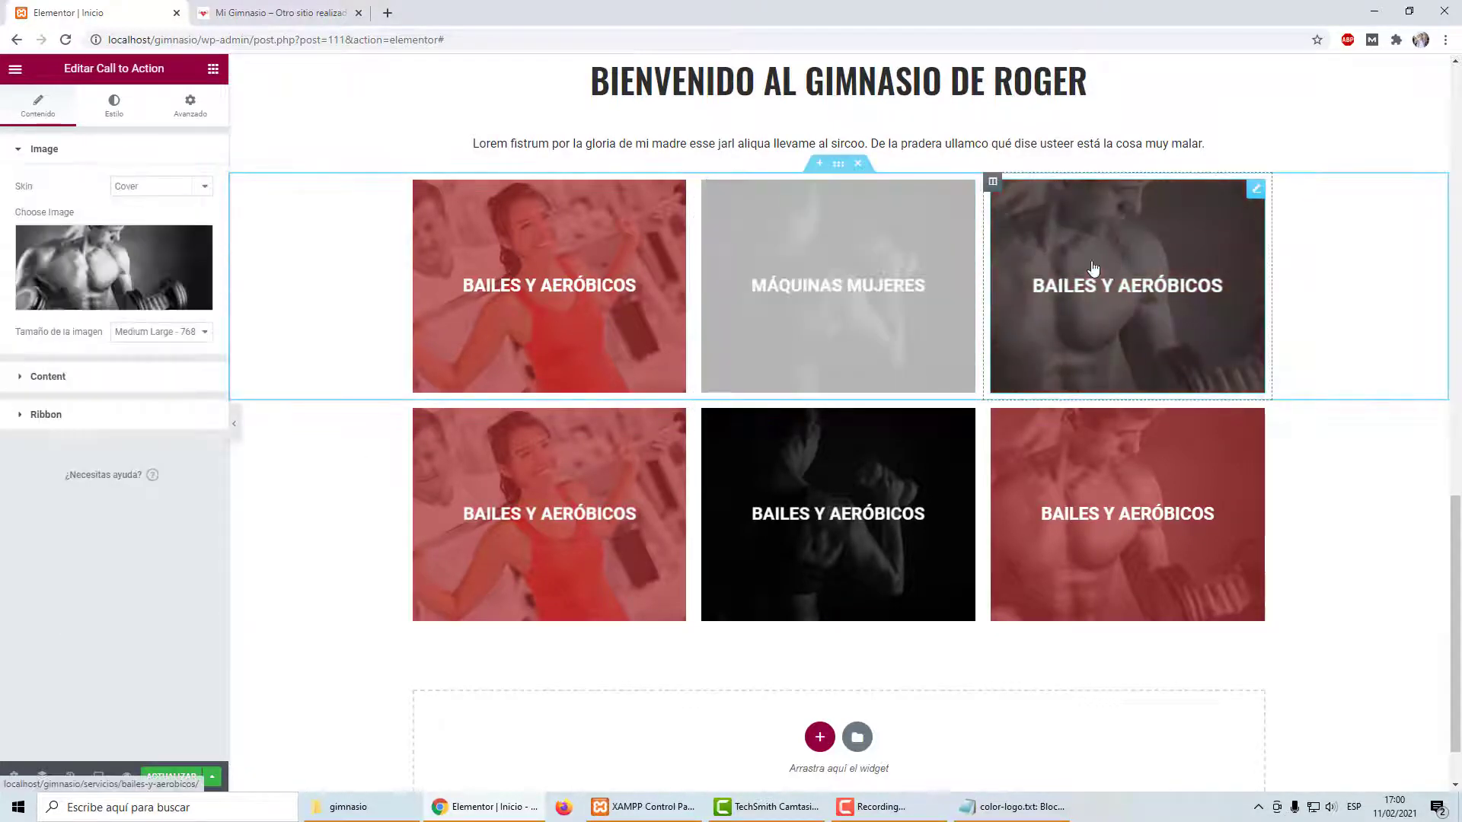
pyautogui.click(122, 377)
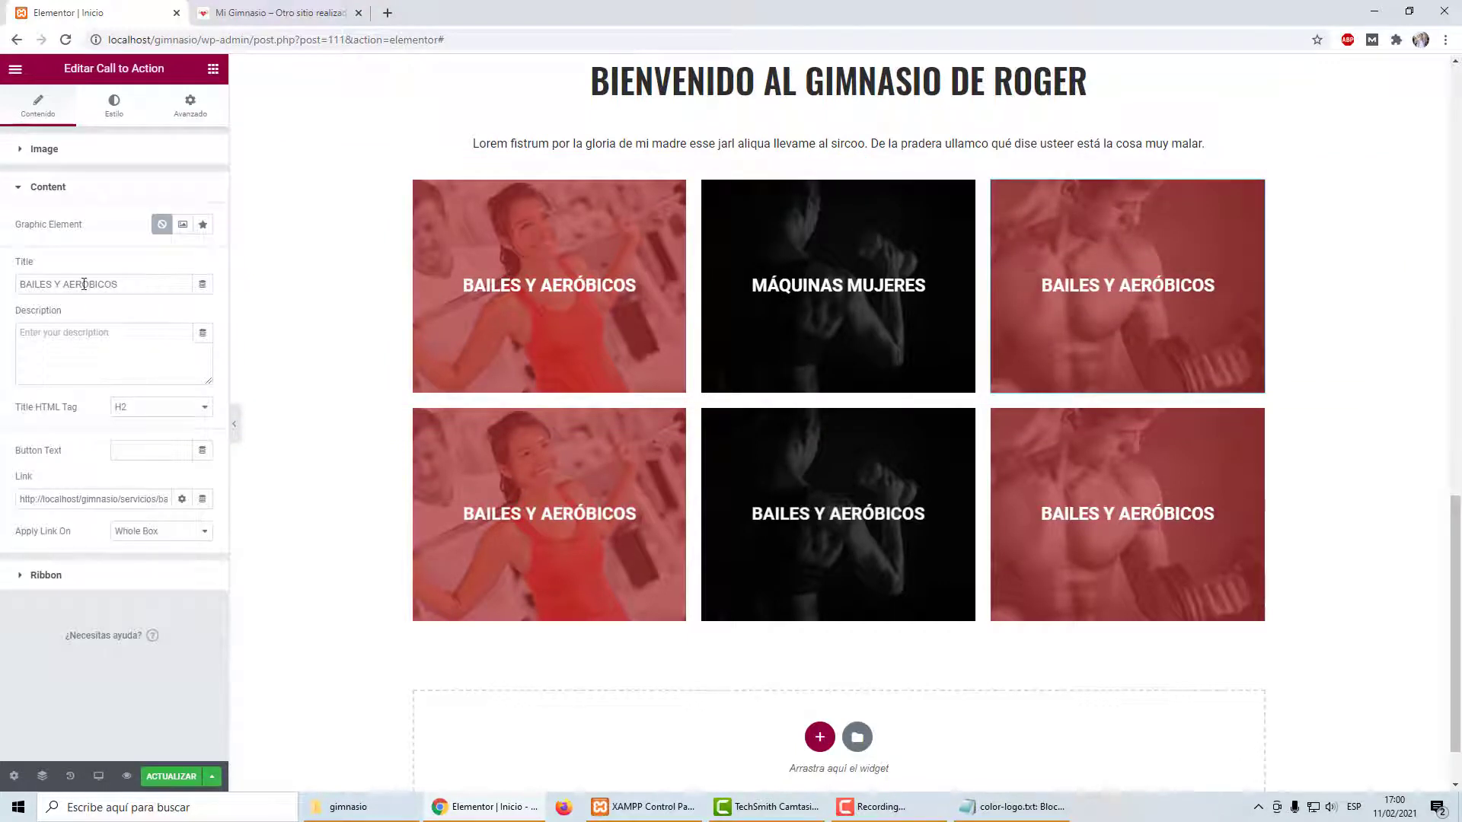
pyautogui.write('M')
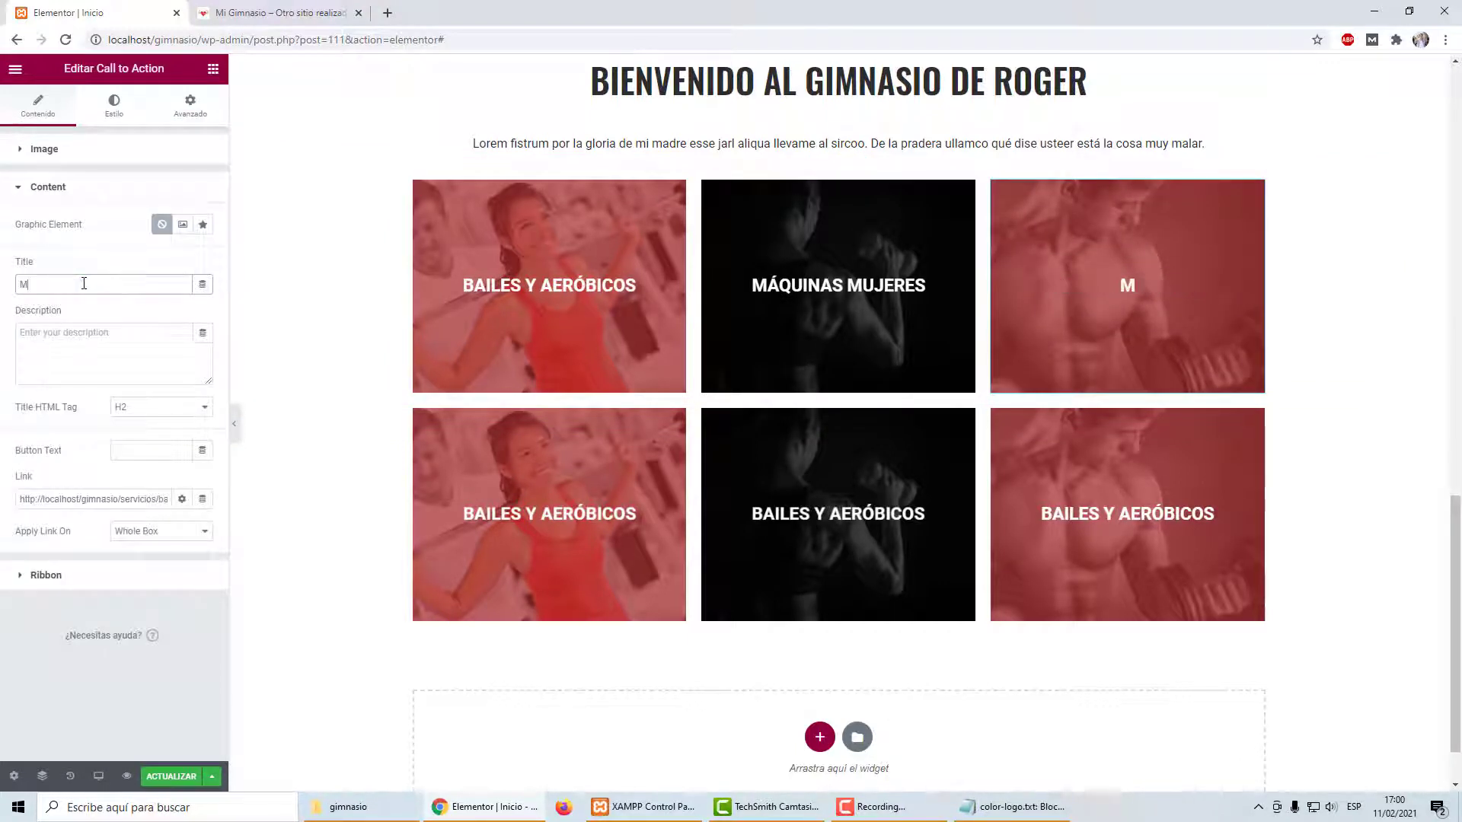
pyautogui.write('ÁQUINAS HOM')
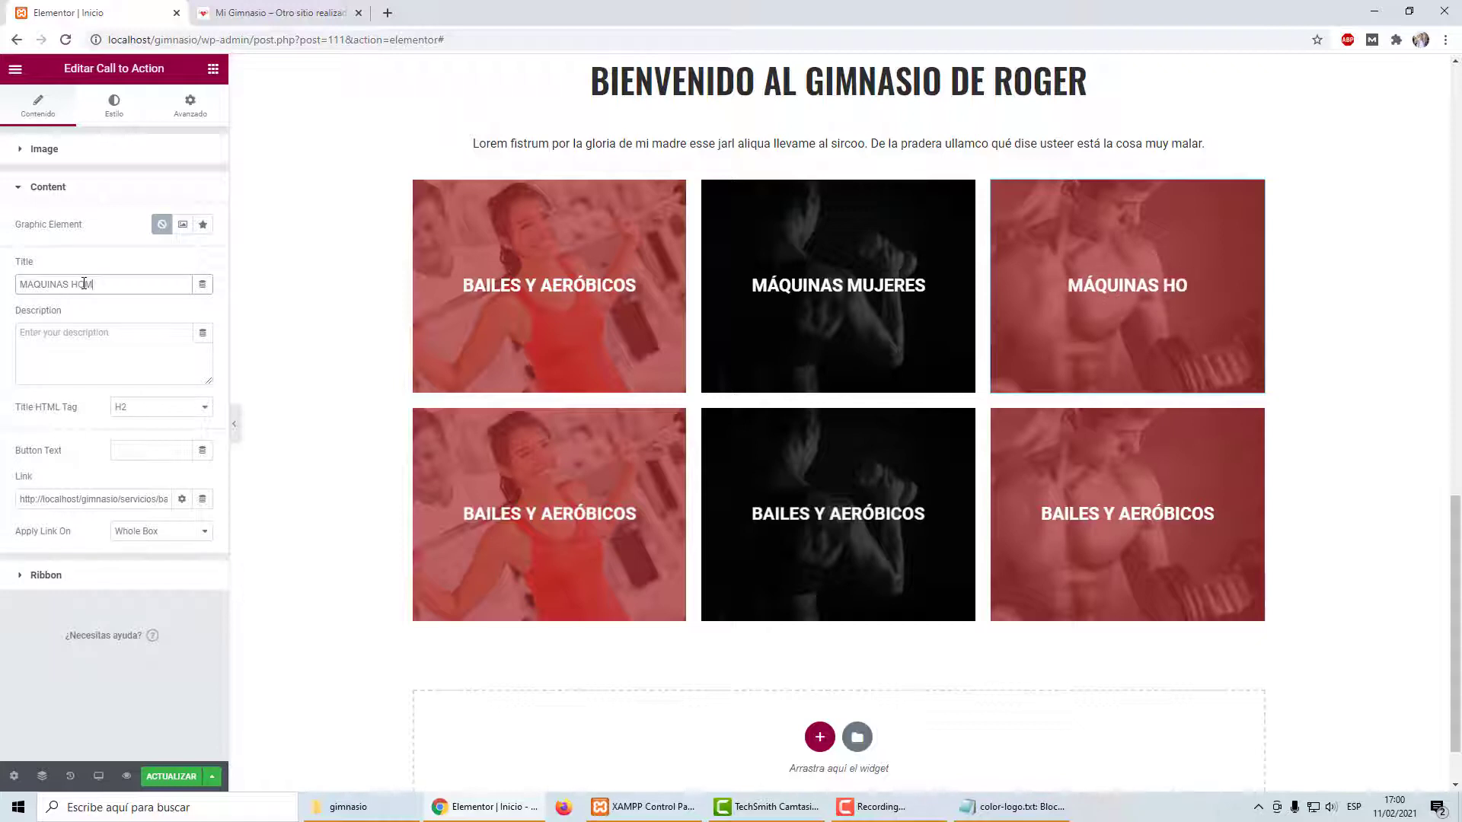
pyautogui.write('BRES')
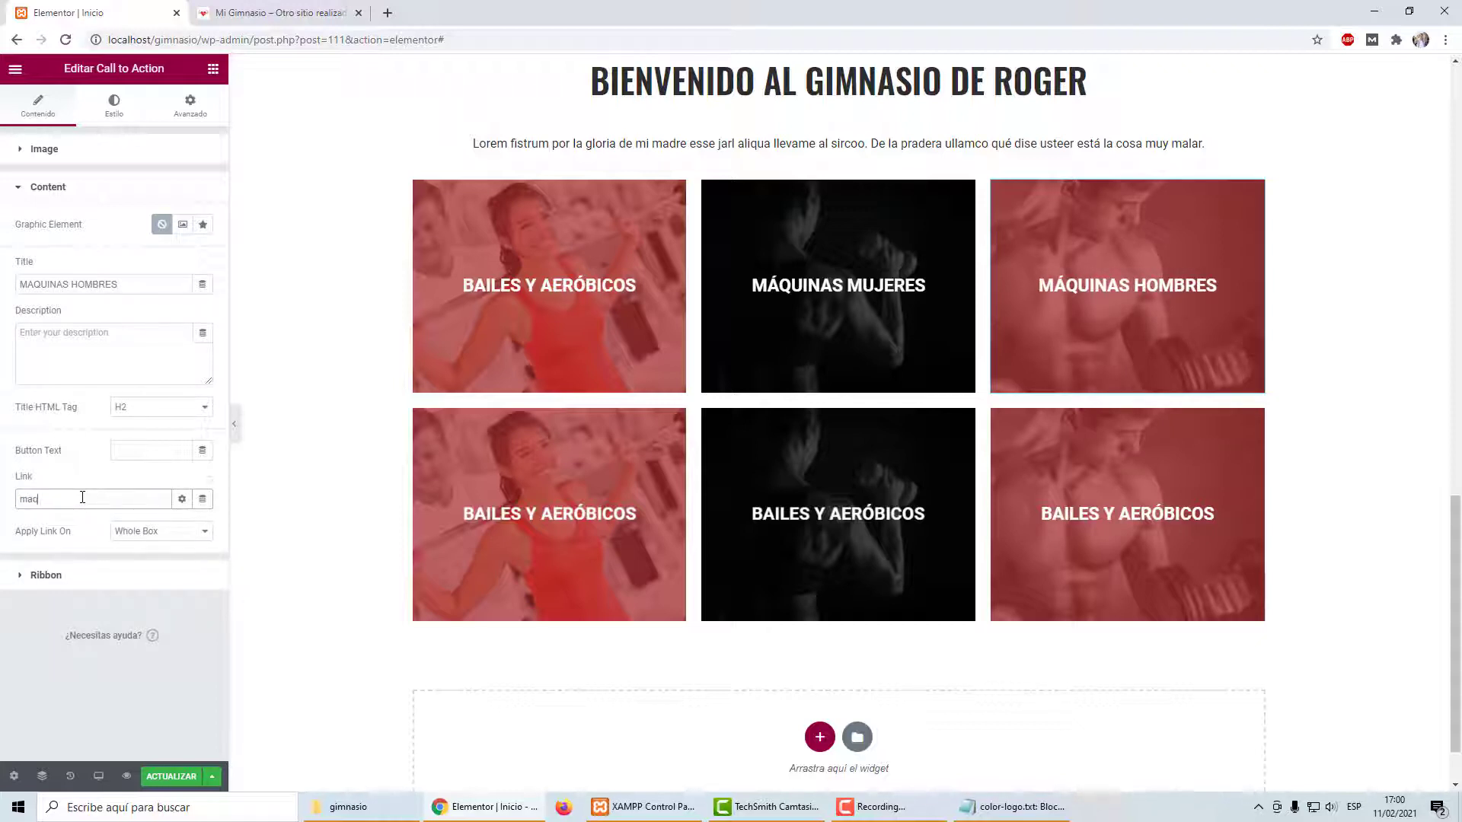
pyautogui.click(87, 541)
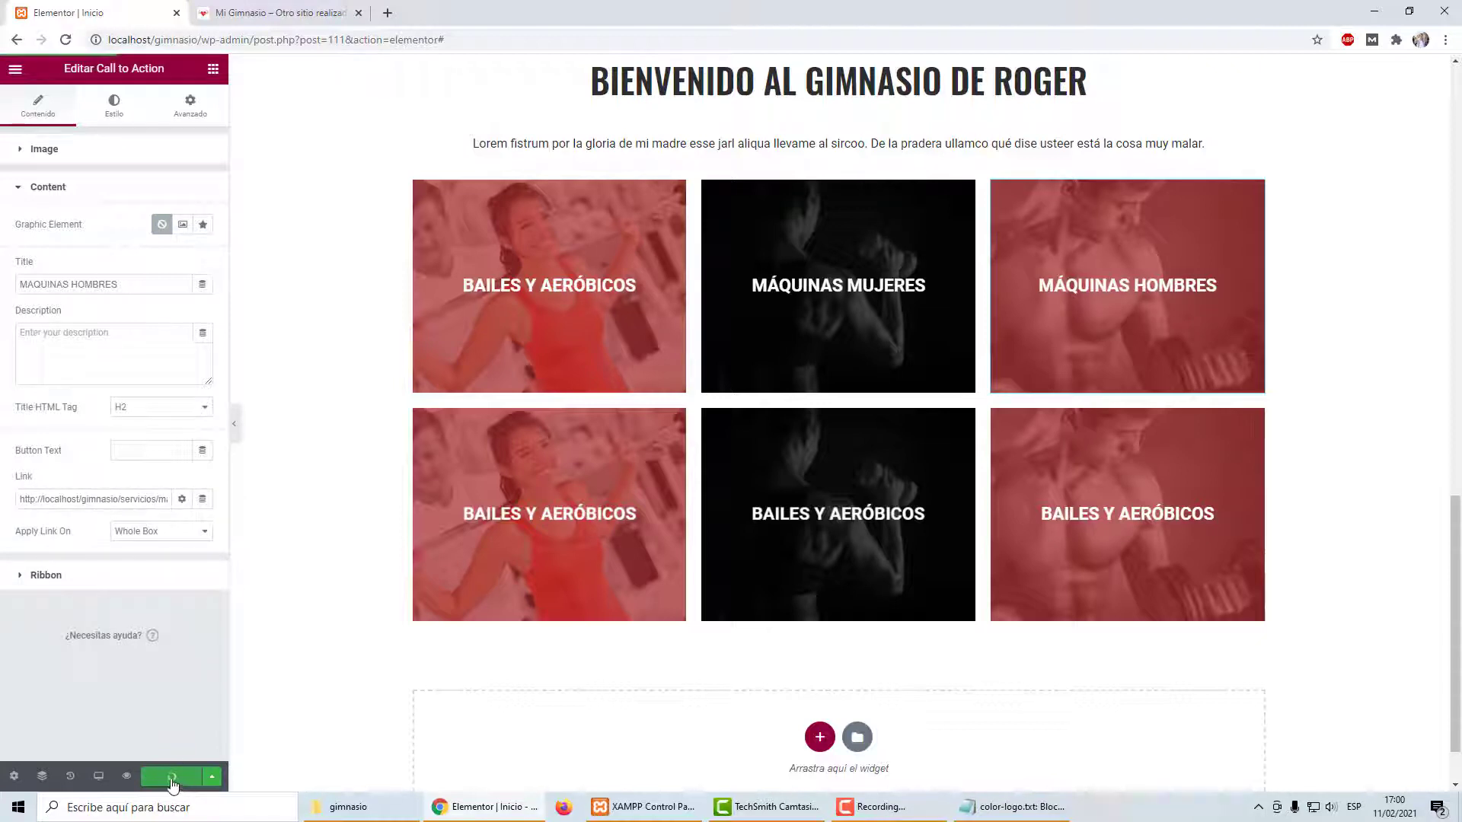
# Step: Reload the live home page and review its sections down to the two rows of Call to Action cards
pyautogui.click(255, 6)
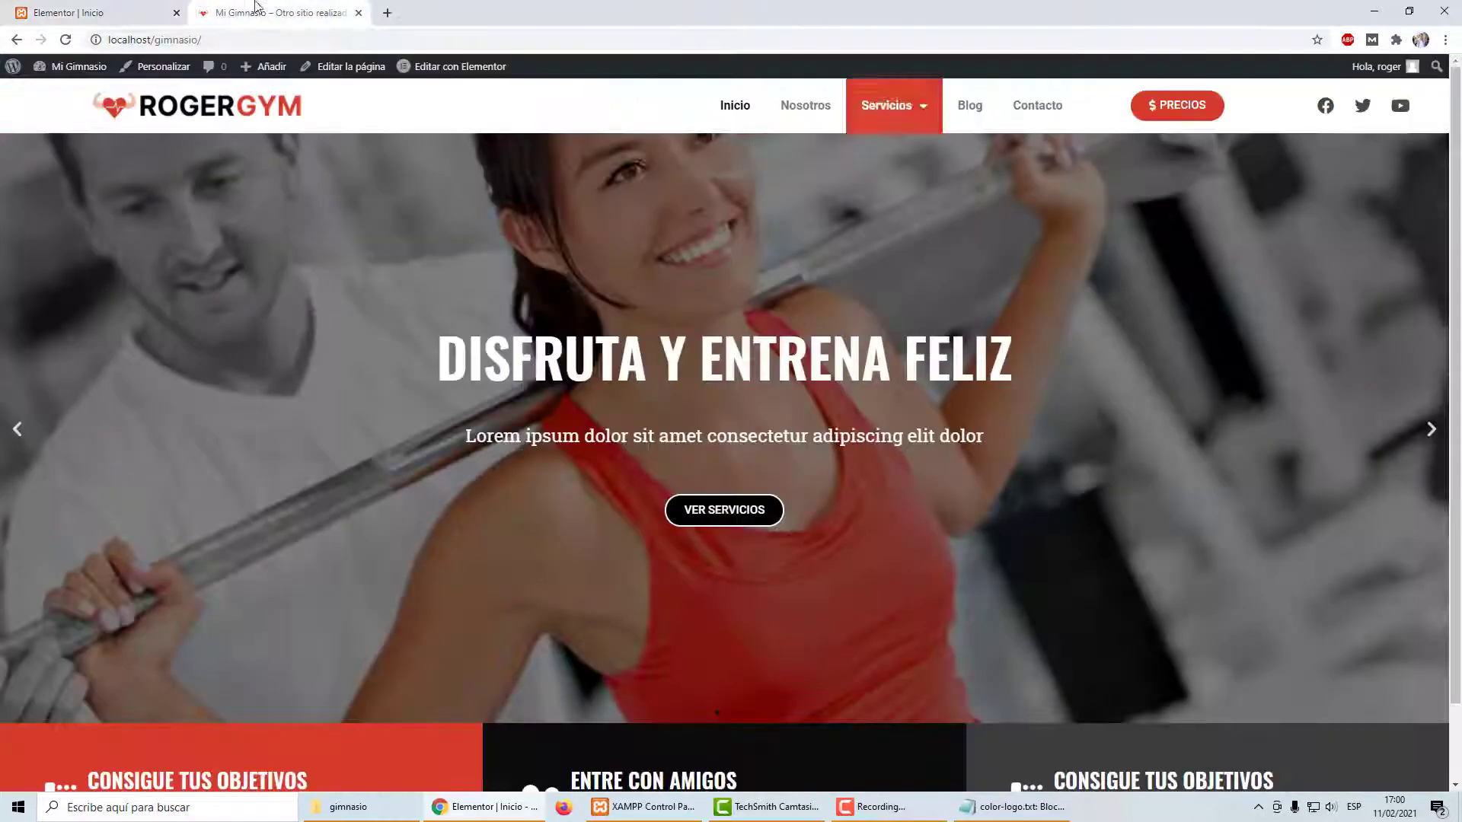
pyautogui.click(65, 40)
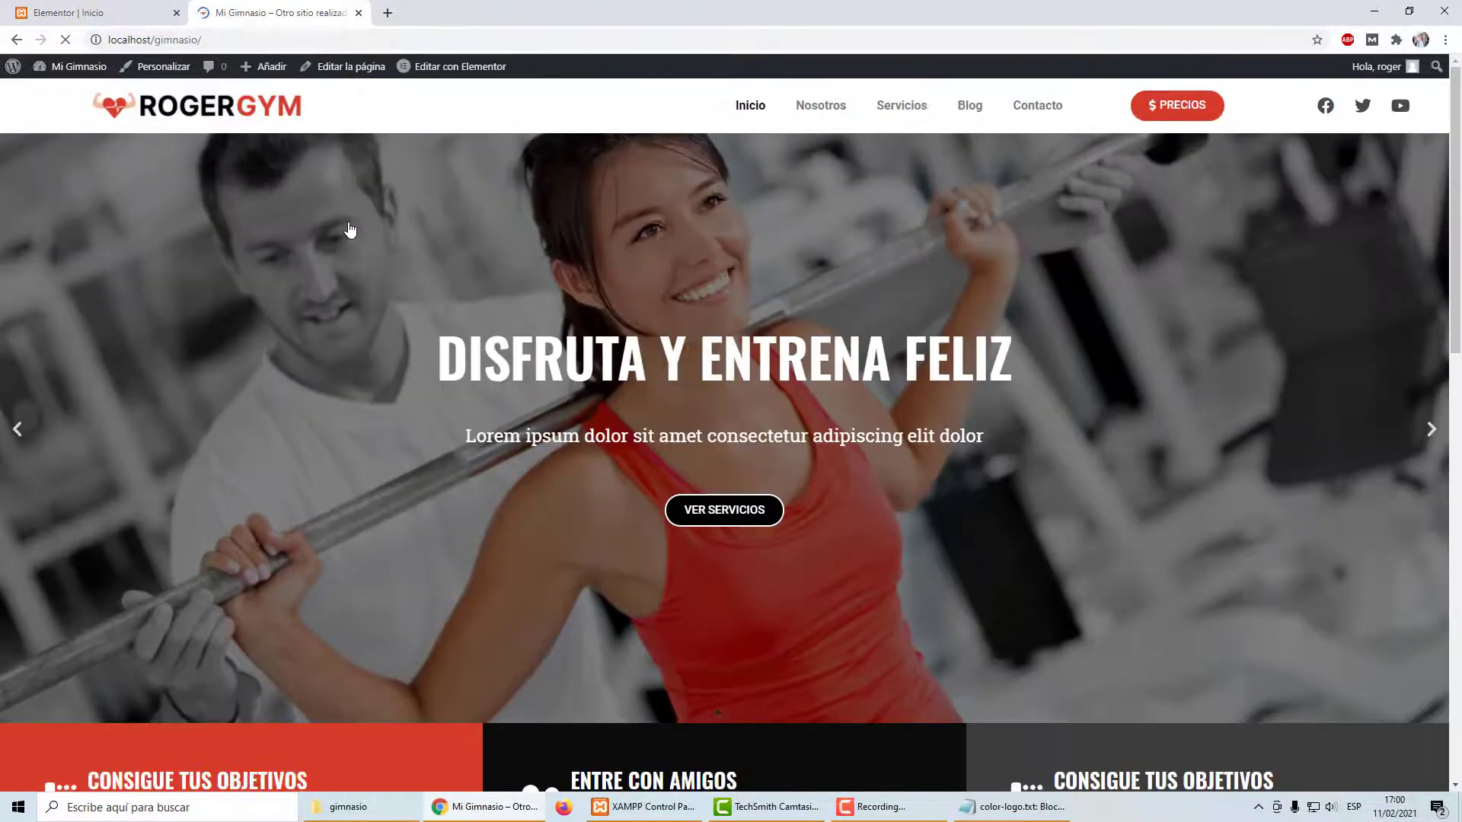
pyautogui.scroll(-8, 349, 230)
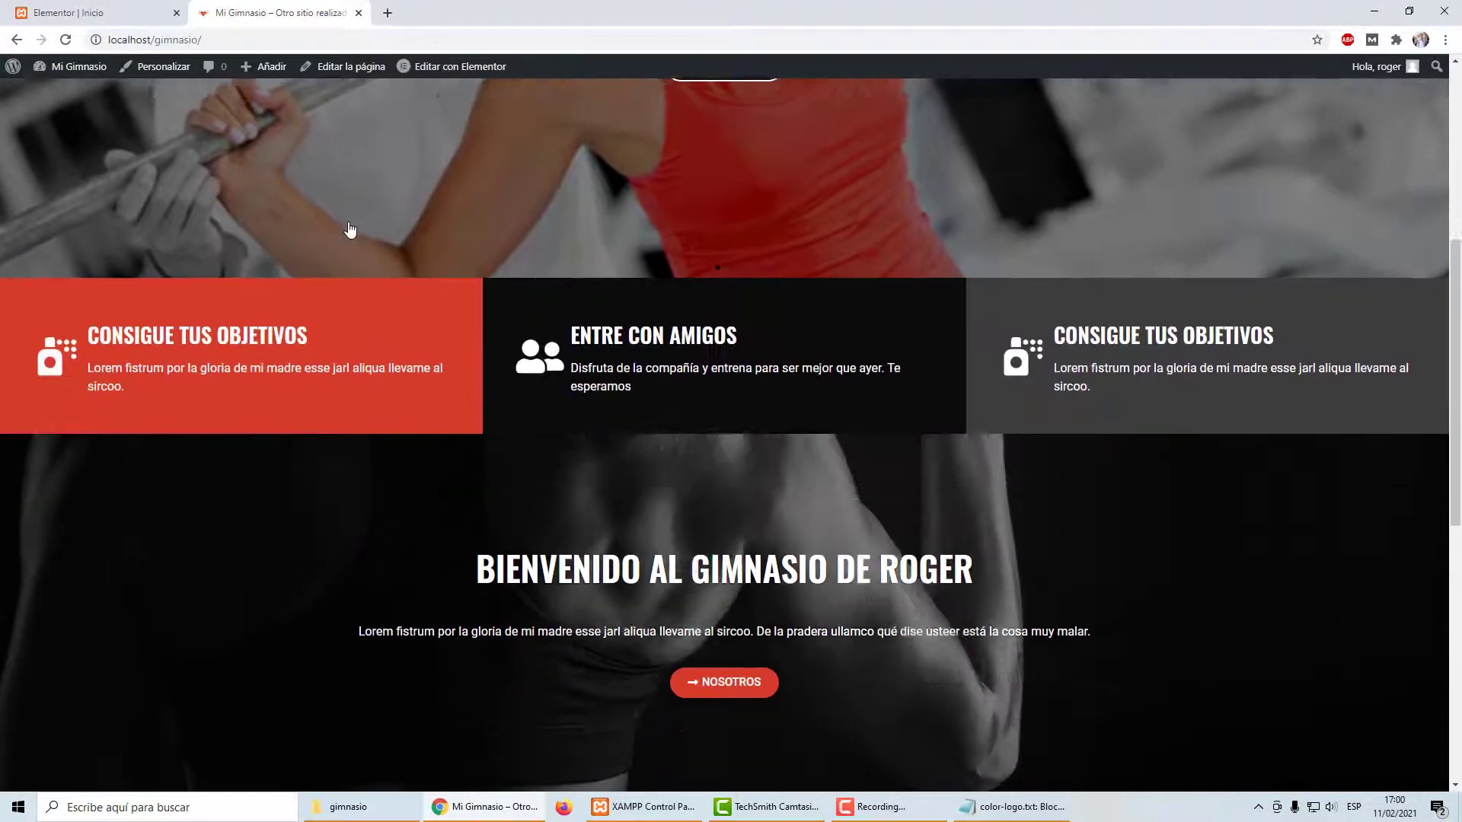
pyautogui.scroll(3, 414, 271)
pyautogui.scroll(-3, 533, 332)
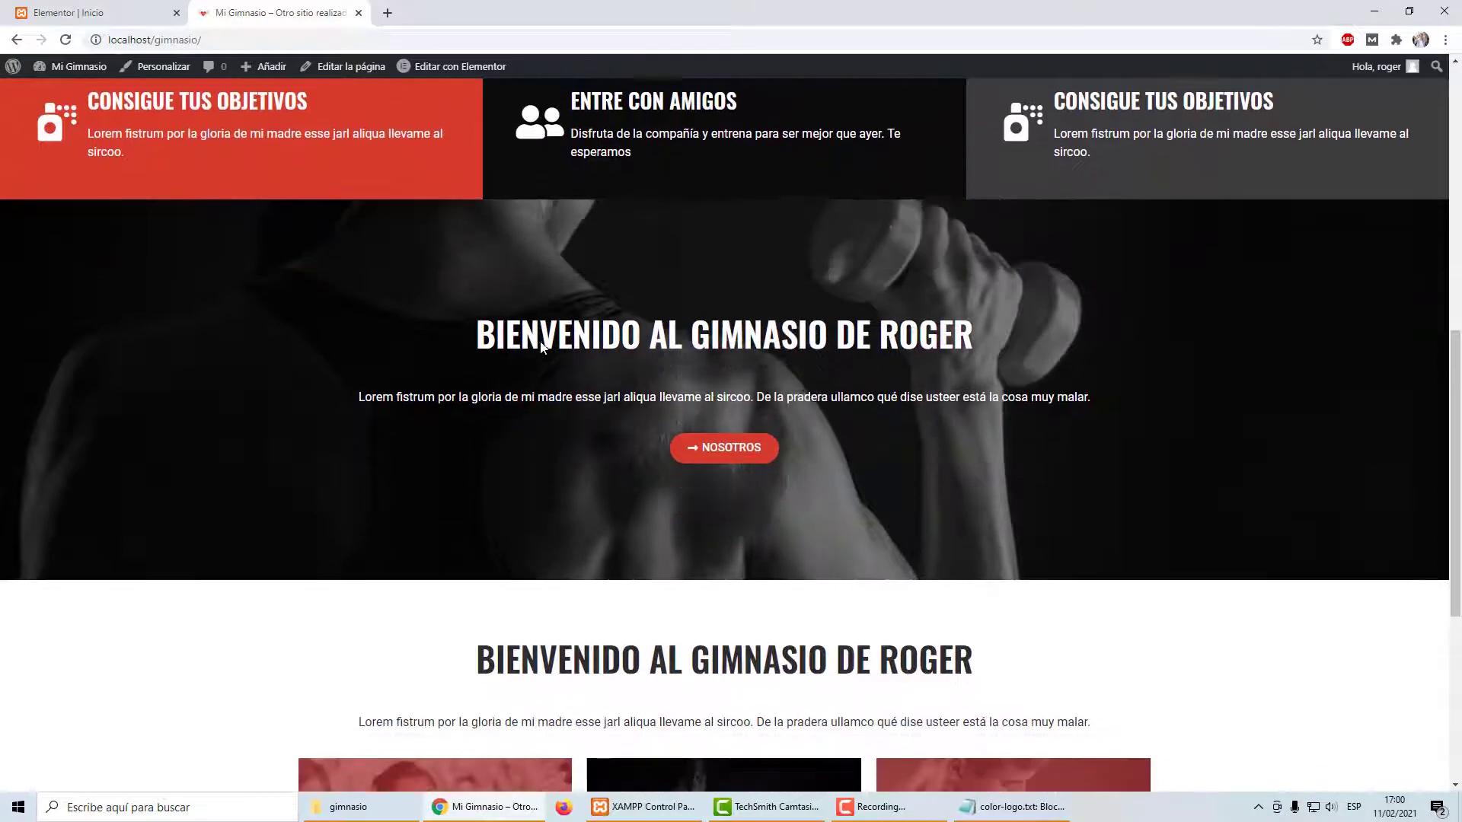
pyautogui.scroll(-3, 540, 340)
pyautogui.scroll(-2, 541, 340)
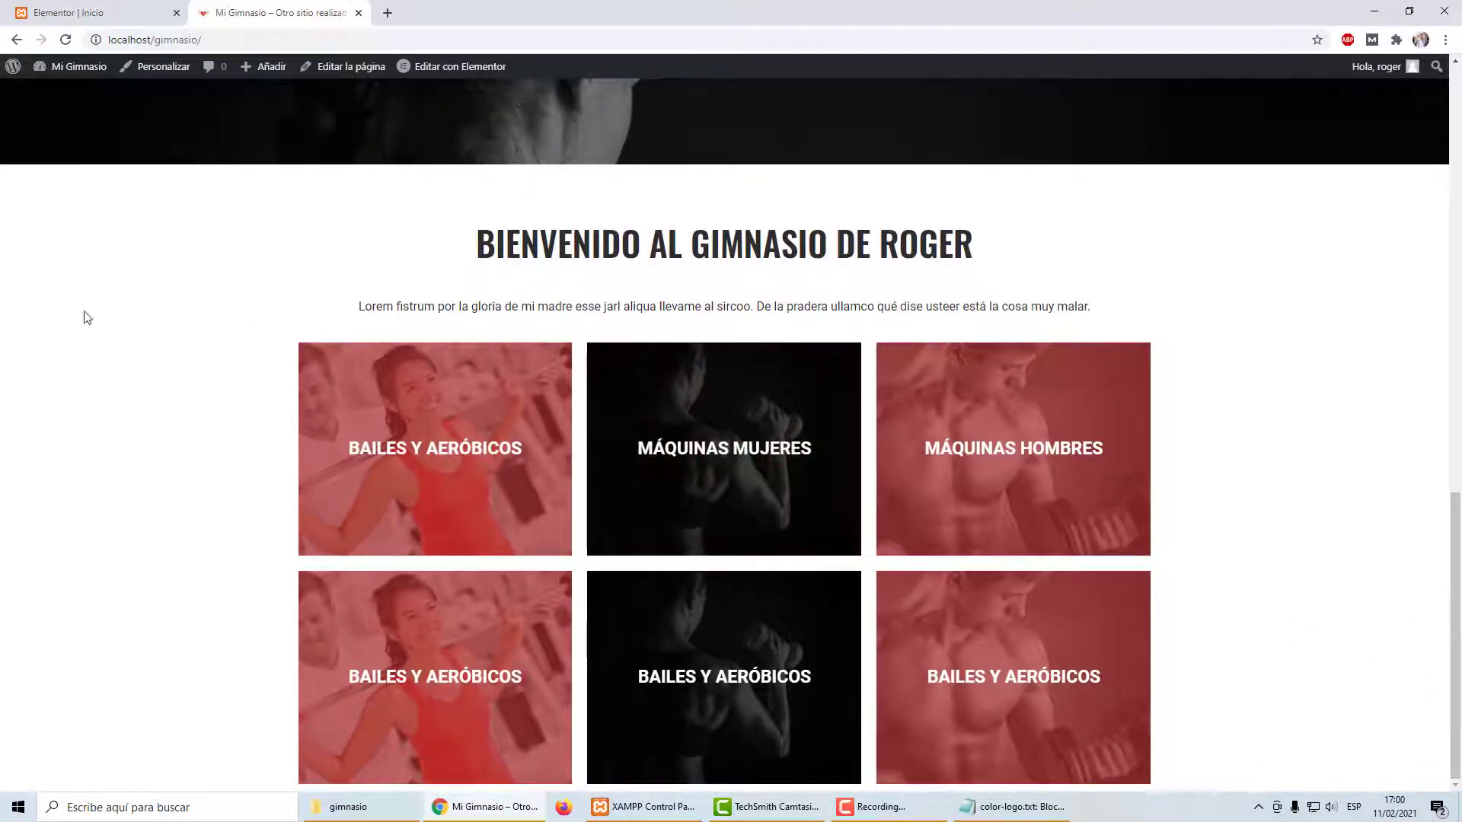
# Step: Set the content width of the upper Call to Action section to Ancho completo and update the page
pyautogui.click(68, 12)
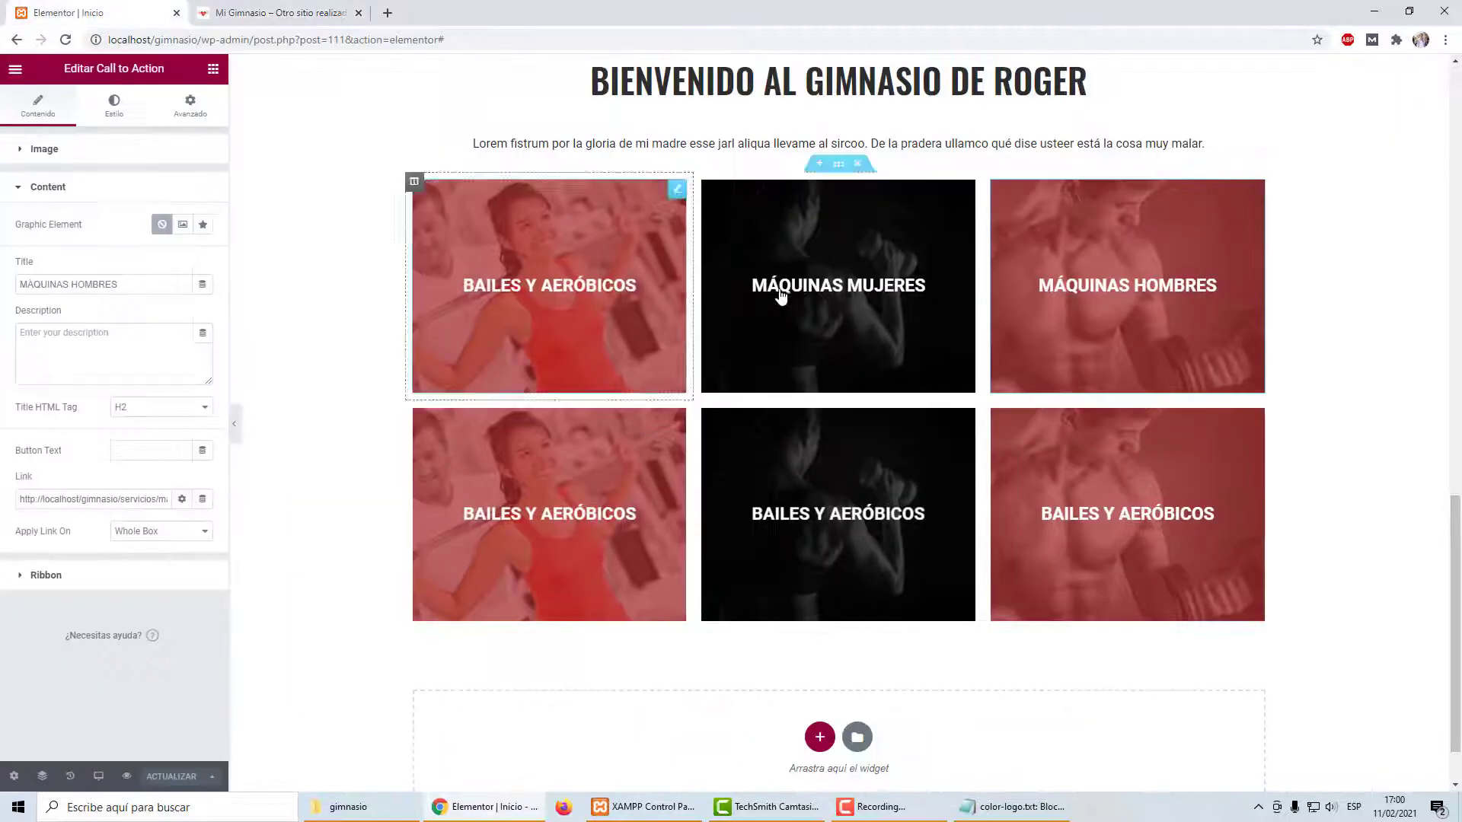
pyautogui.click(840, 245)
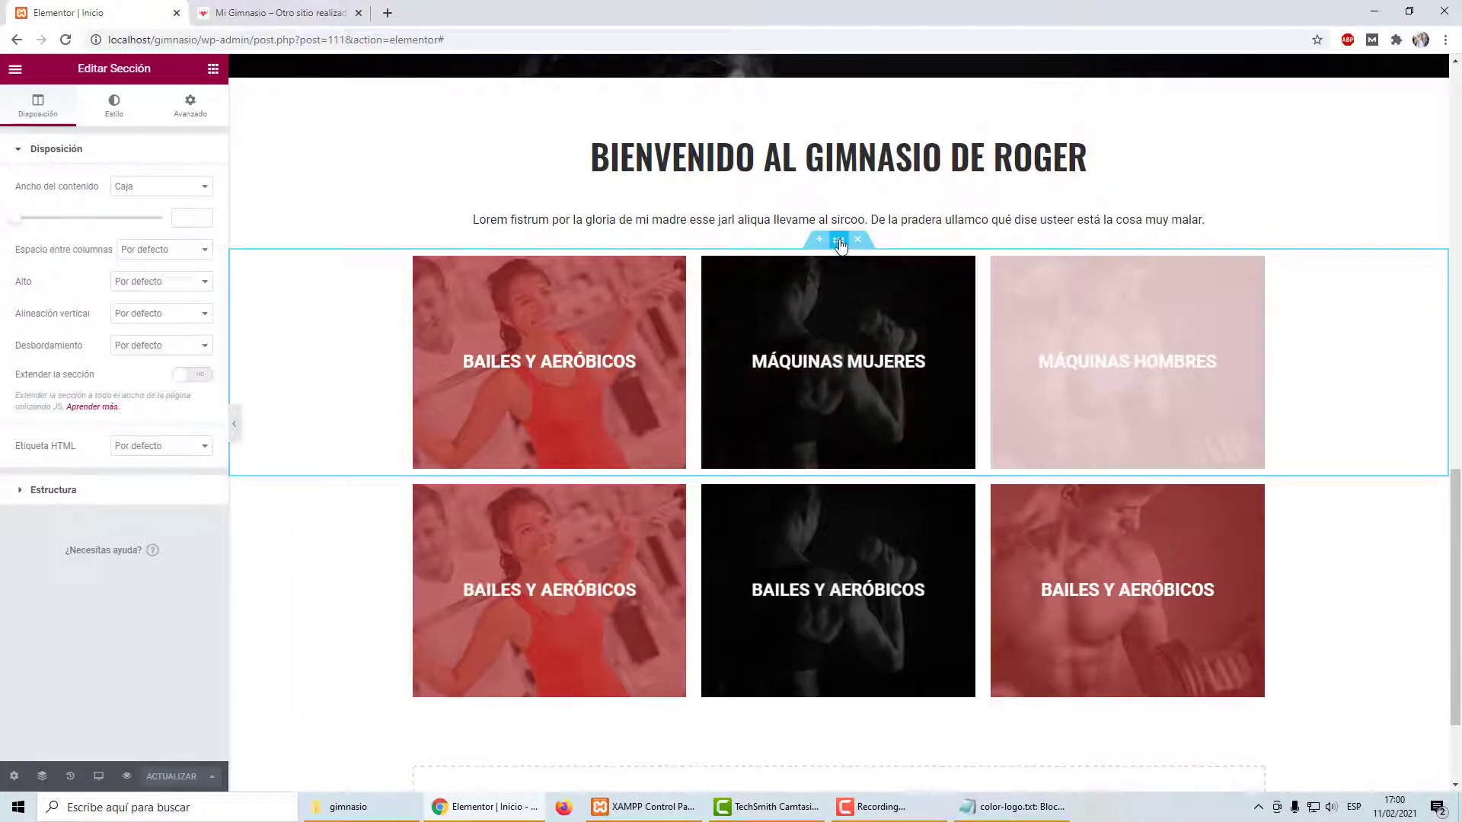
pyautogui.click(147, 215)
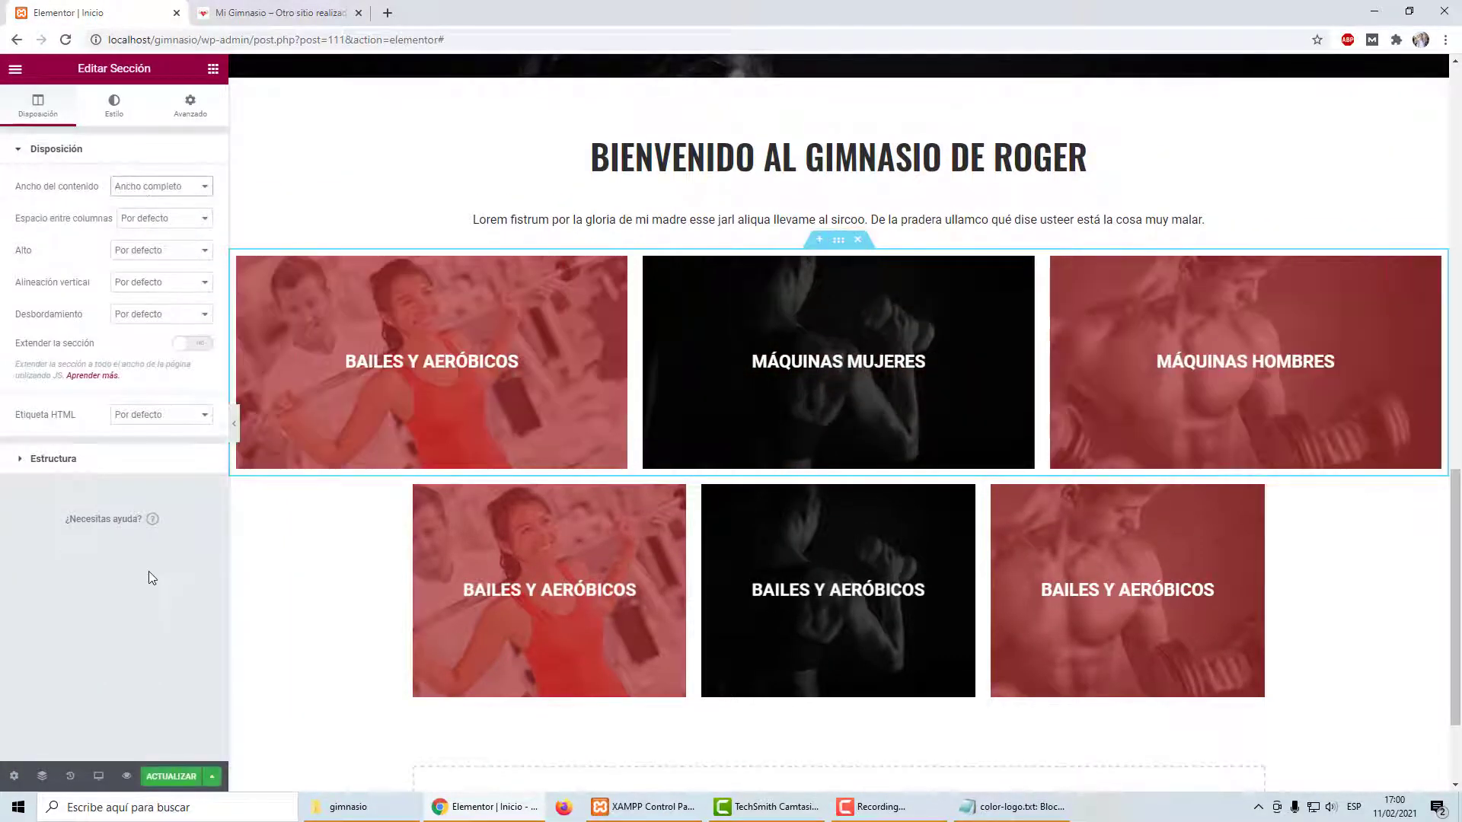
pyautogui.click(180, 776)
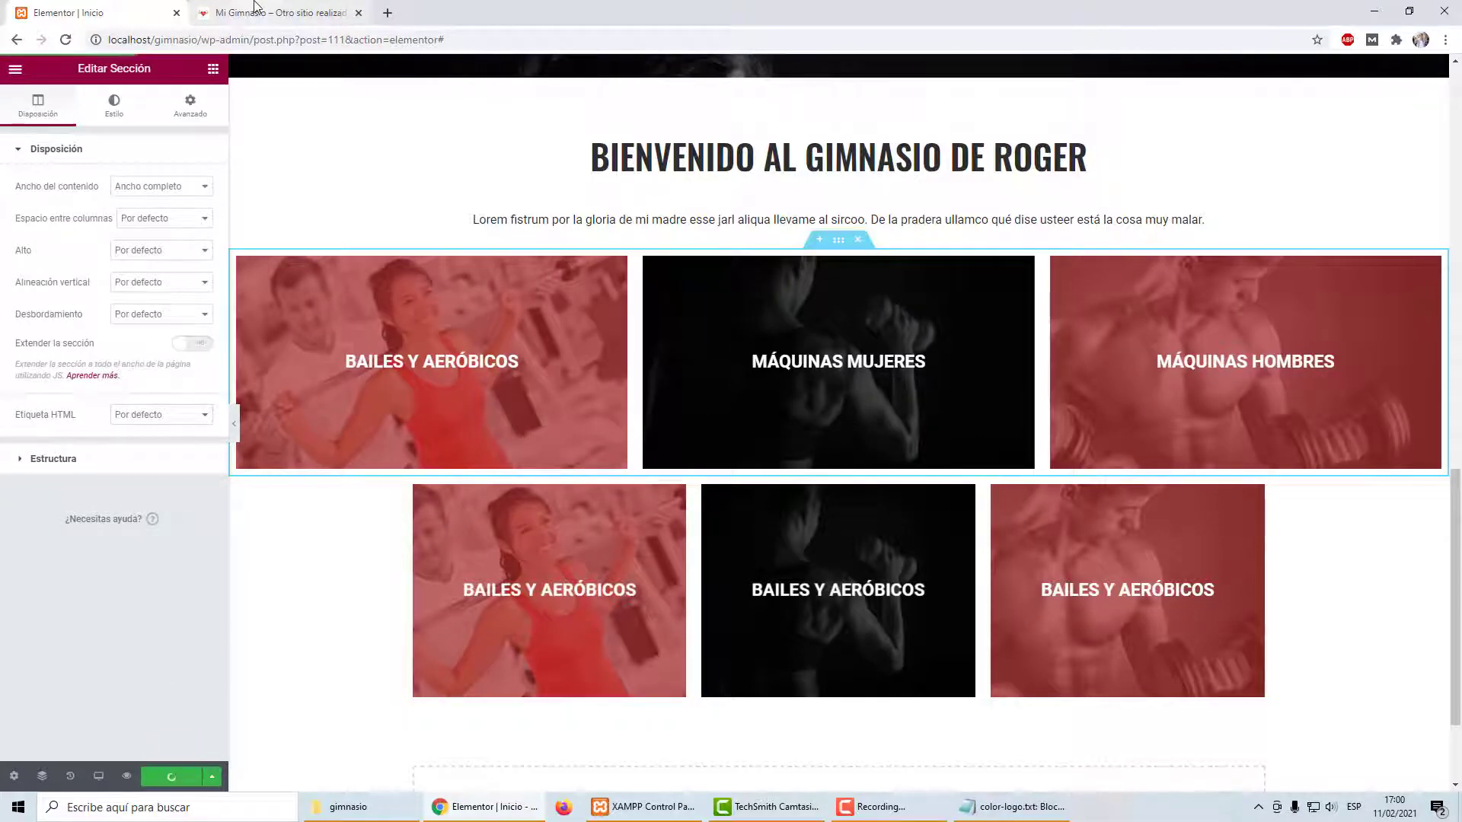